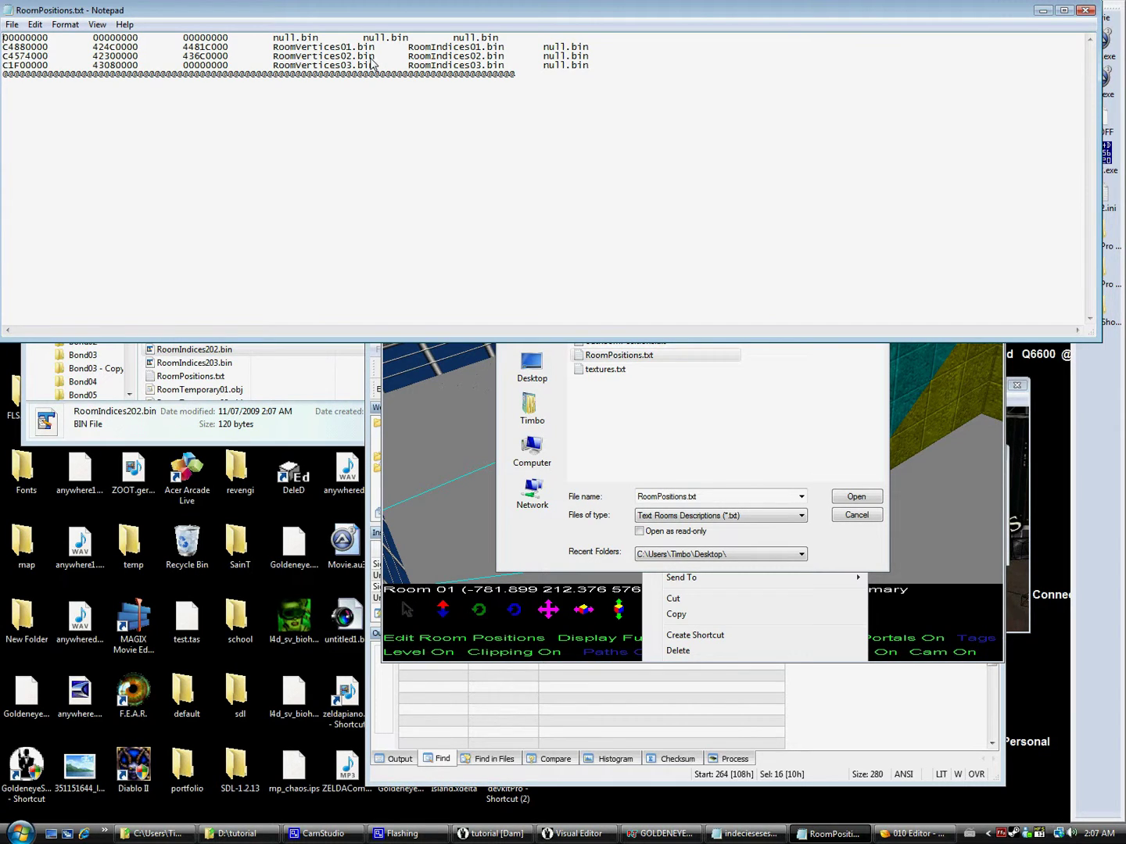
Step: Replace null.bin at the end of the RoomIndices02.bin line with RoomIndices202.bin and save RoomPositions.txt
double_click(432, 56)
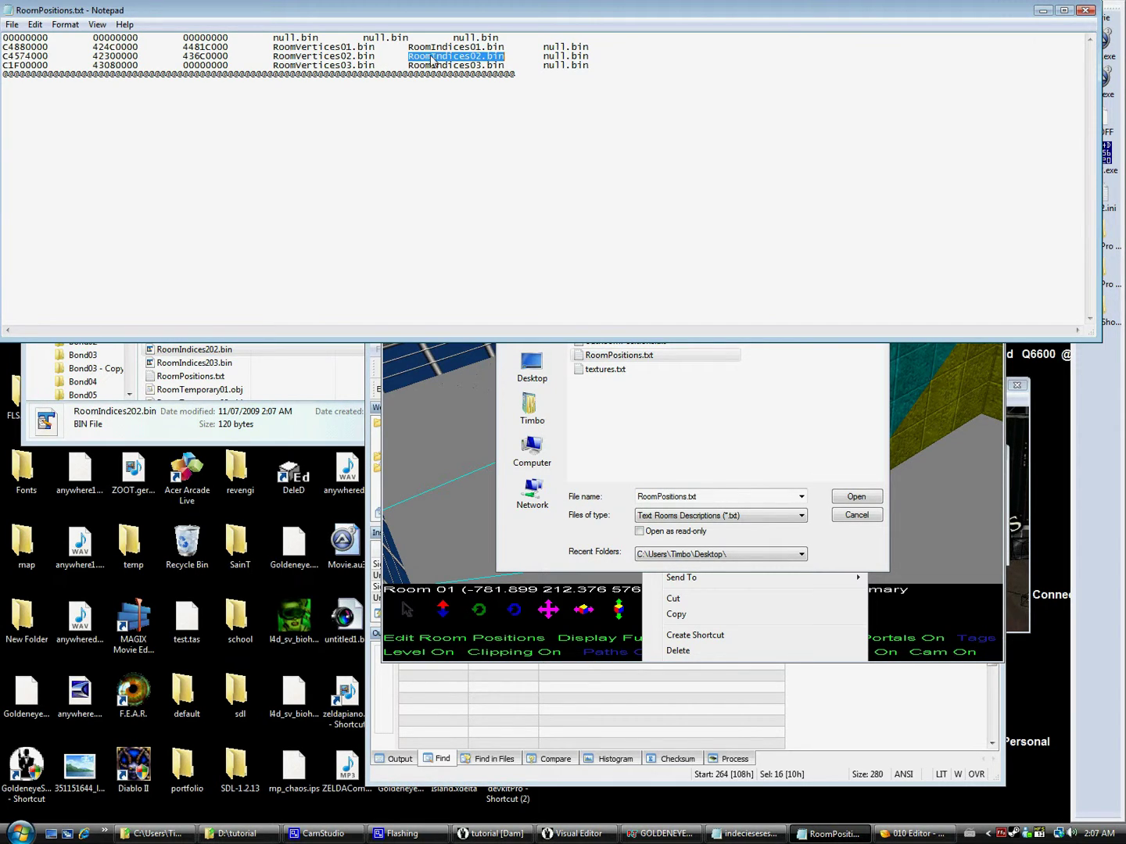
key("ctrl+c")
double_click(581, 58)
key("ctrl+v")
left_click(606, 57)
type("2")
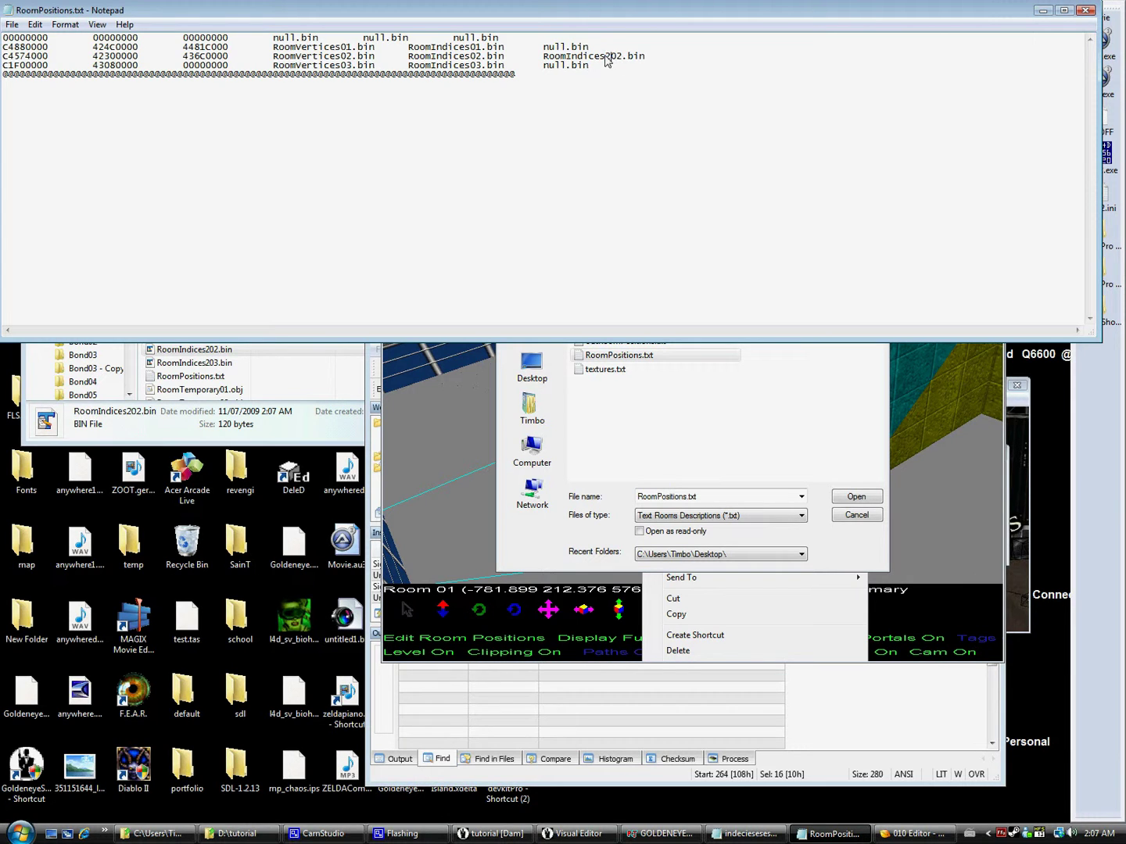
left_click(1085, 11)
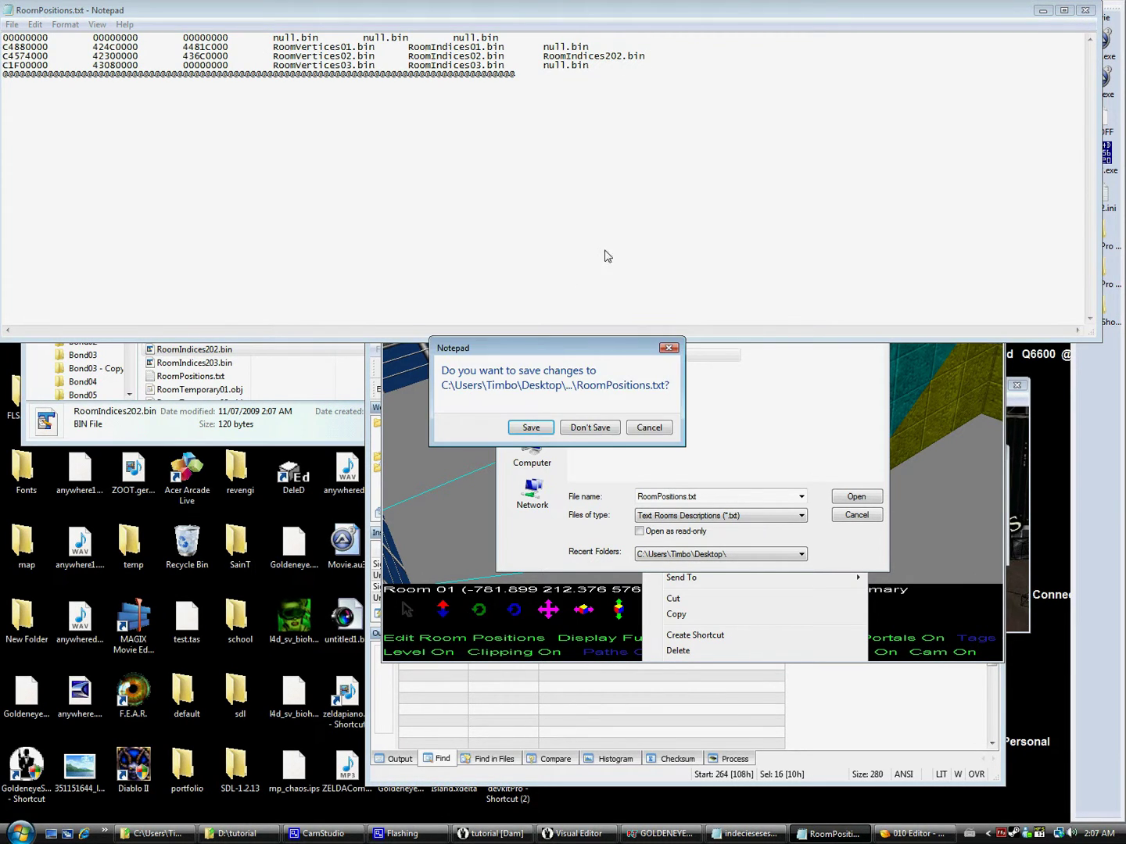
left_click(534, 436)
Step: Load RoomPositions.txt and save the resulting full background file over the existing bgfile.bin
double_click(621, 356)
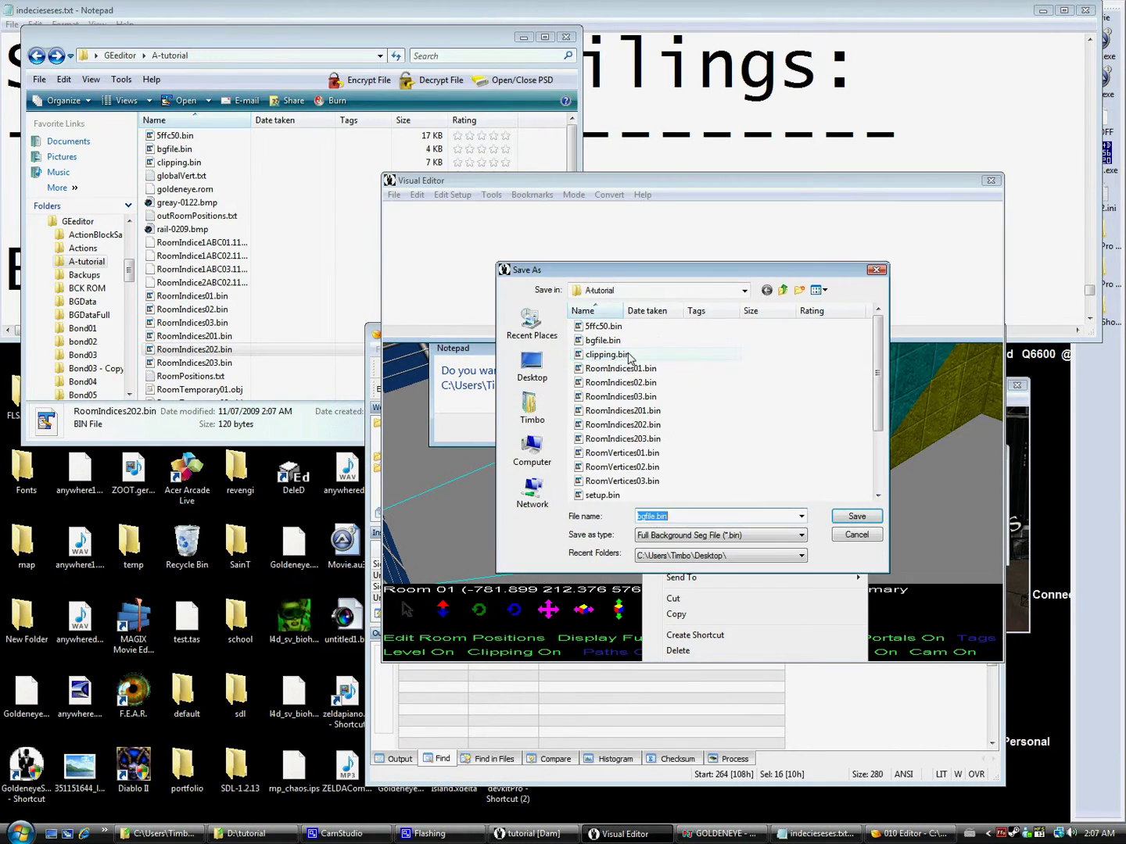
left_click(854, 517)
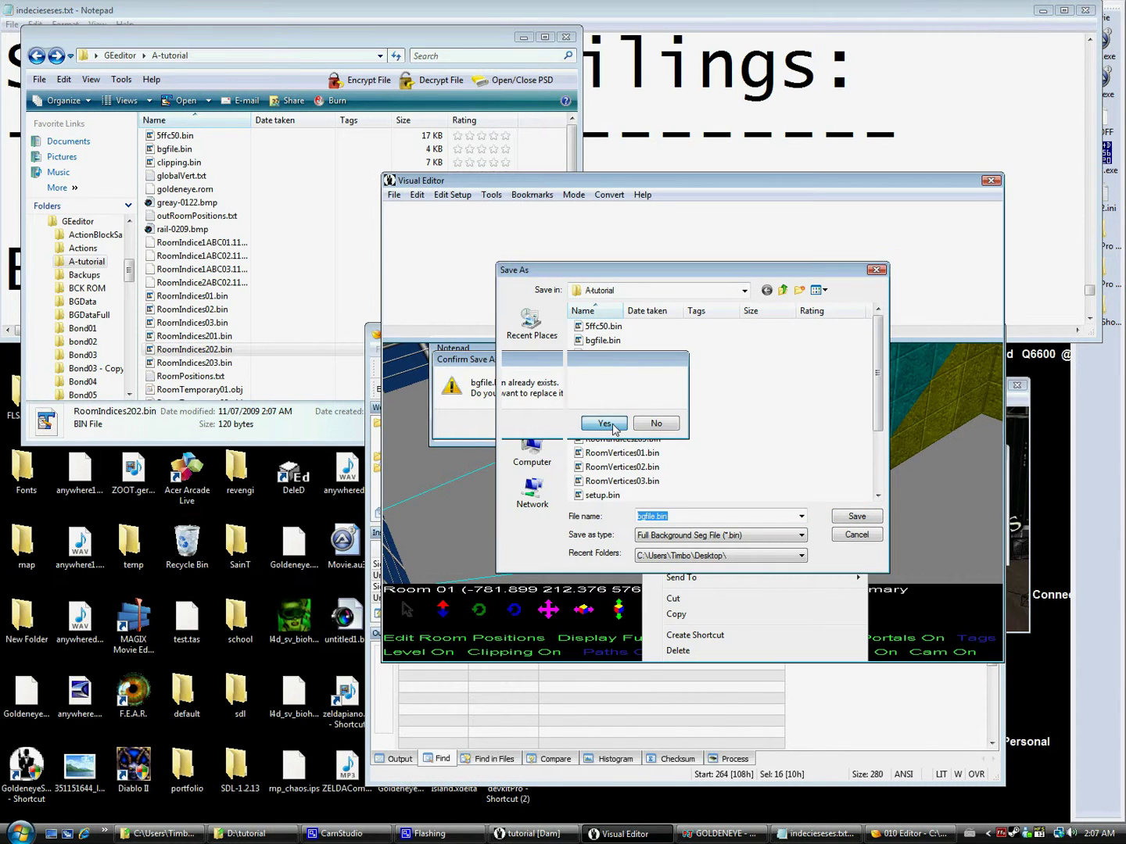
left_click(615, 425)
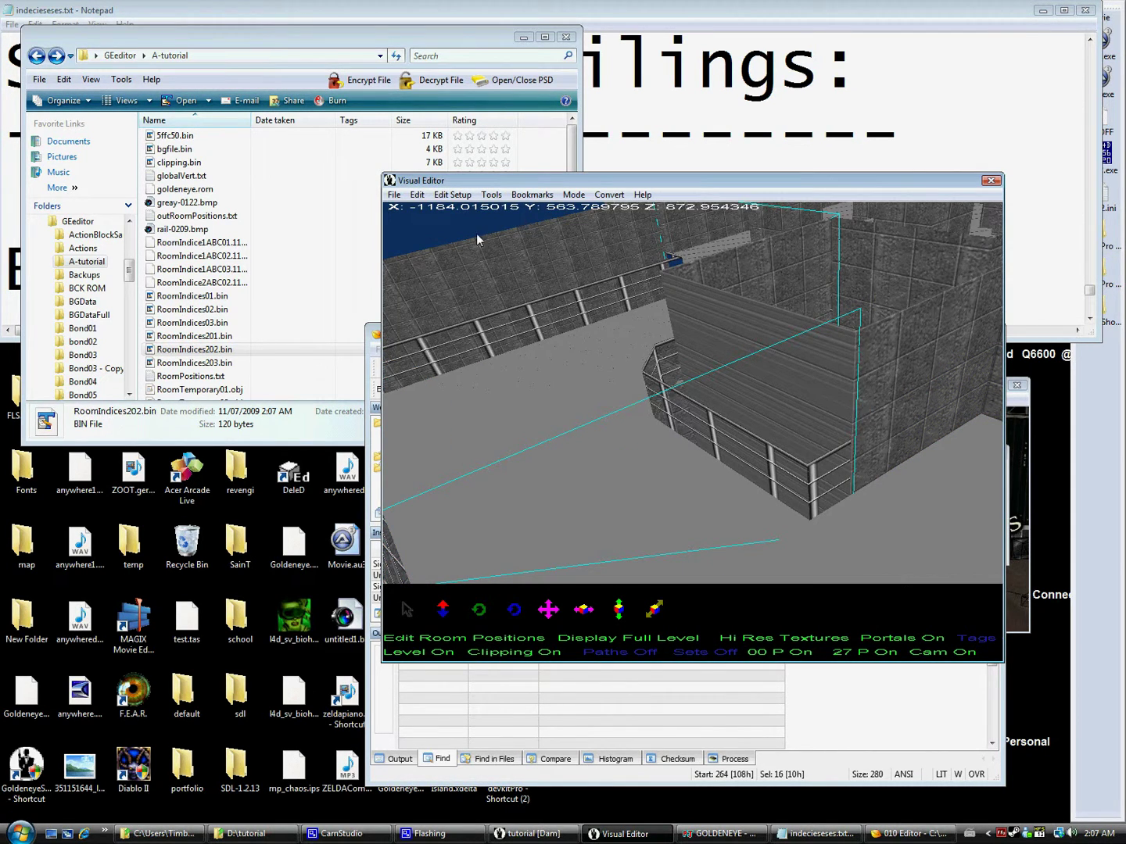
Step: Save the project to its folder under the name tutorial
left_click(394, 195)
left_click(442, 394)
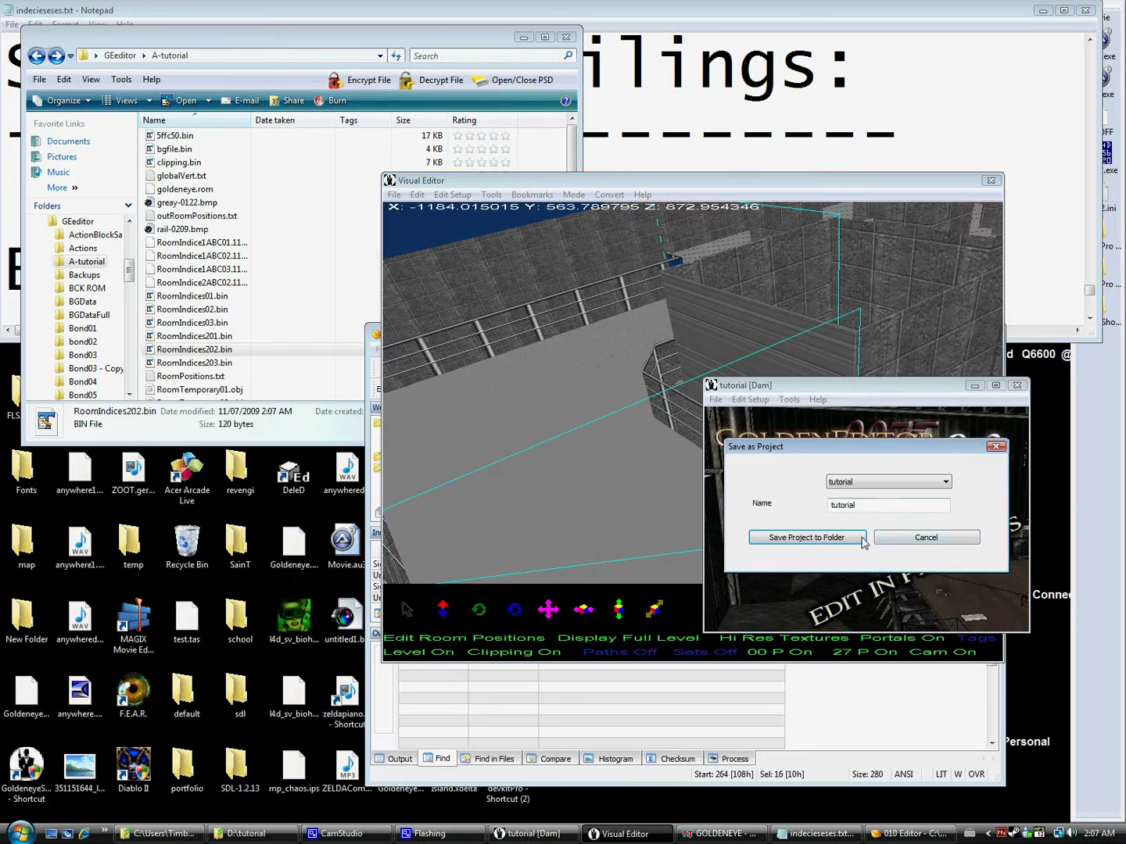
left_click(833, 540)
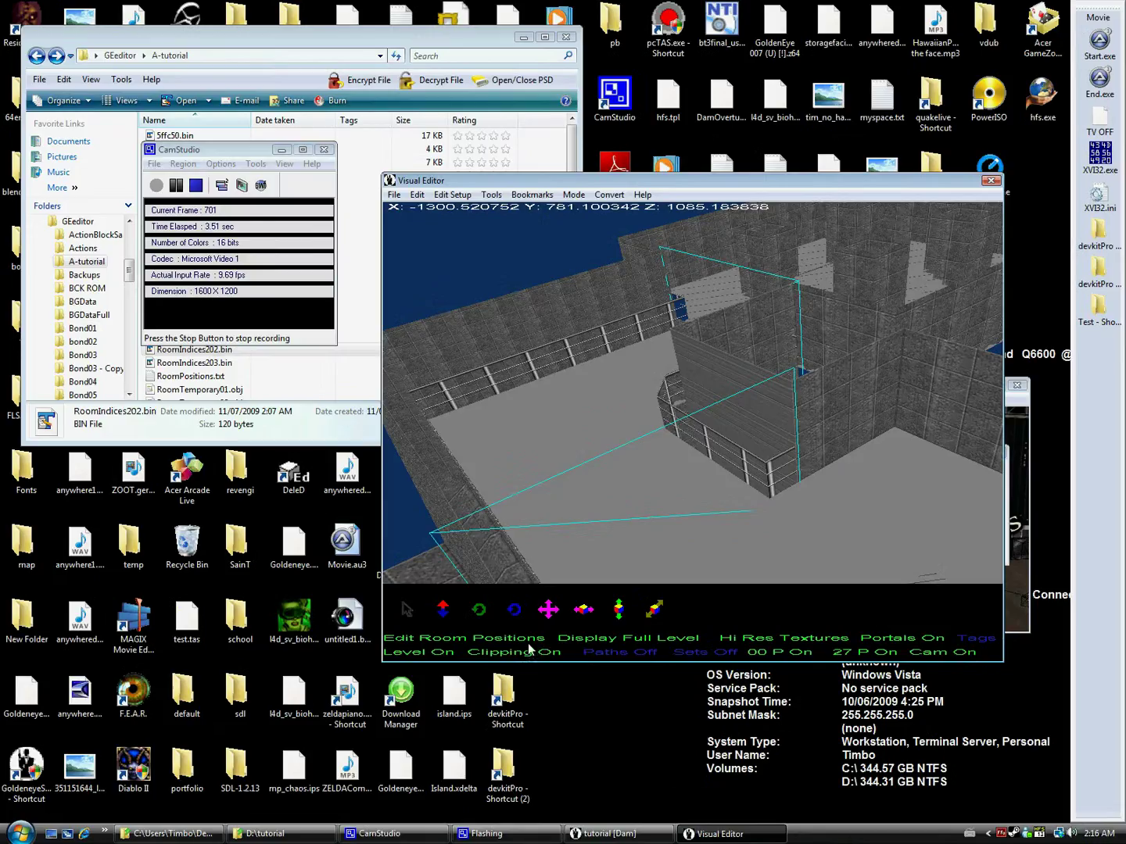
Step: Cycle the edit modes back to Edit Room Positions and turn the clipping display off
left_click(479, 640)
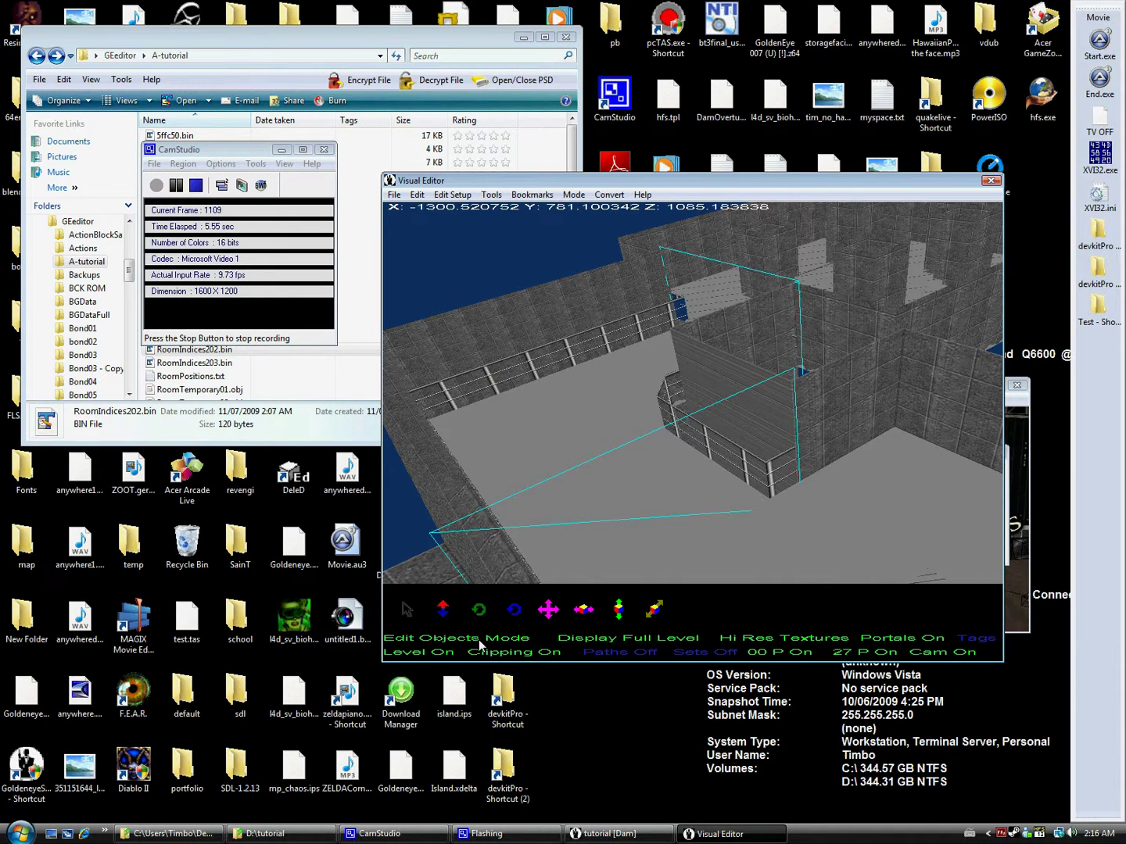
left_click(480, 642)
left_click(480, 642)
left_click(480, 643)
left_click(487, 657)
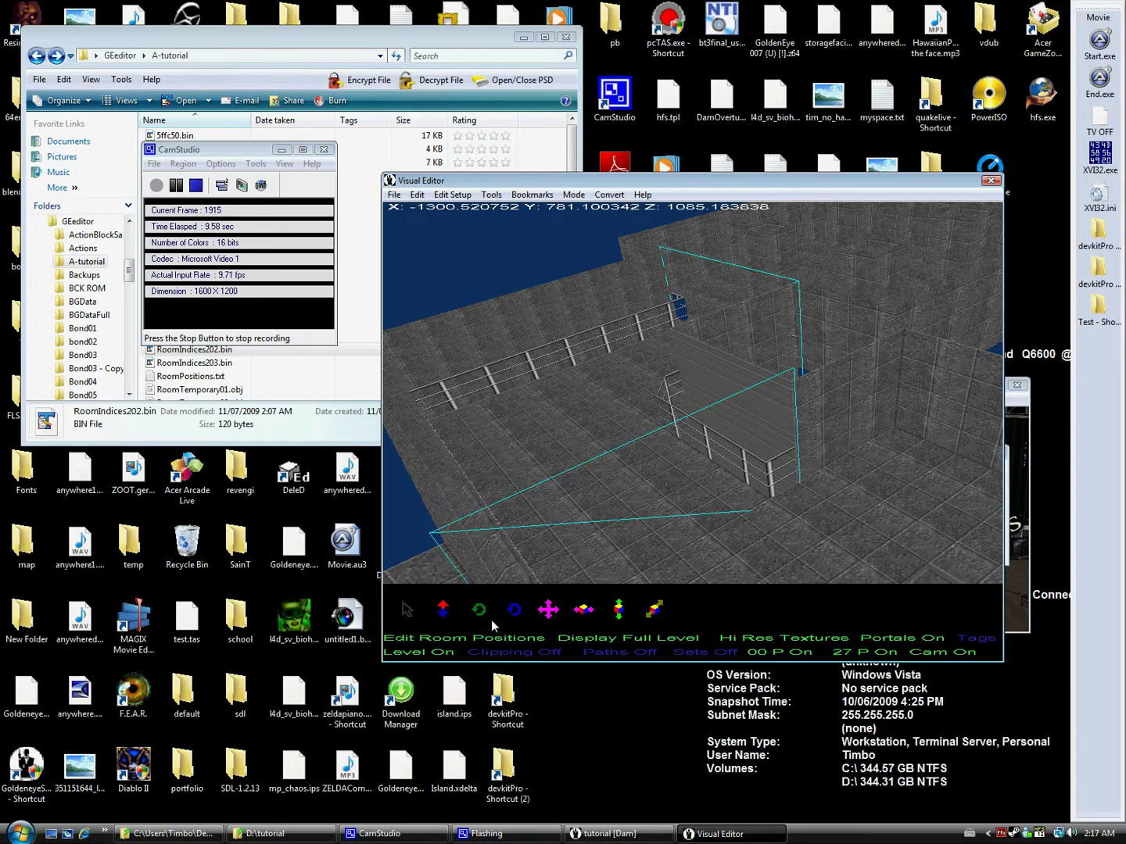
Step: Select Room 01 by its floor and toggle Room Changes Allowed
key("s")
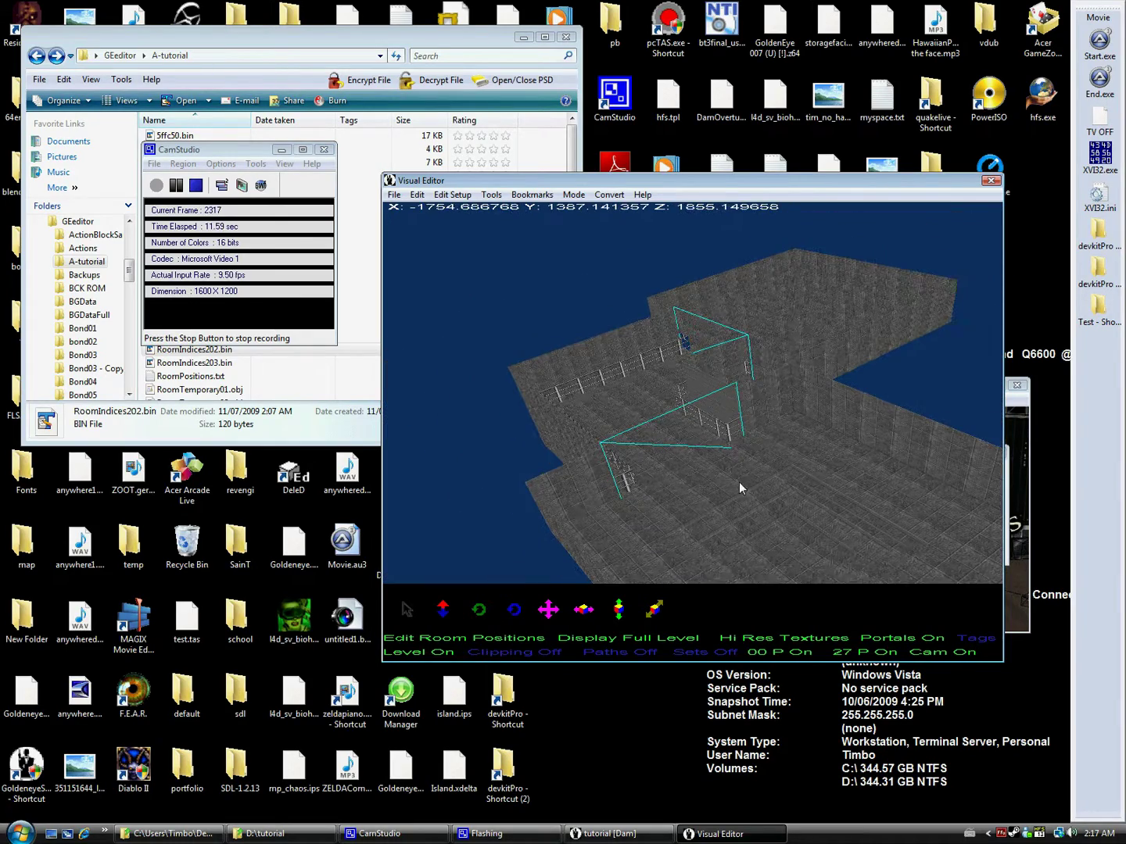
left_click_drag(692, 478, 701, 479)
right_click(701, 478)
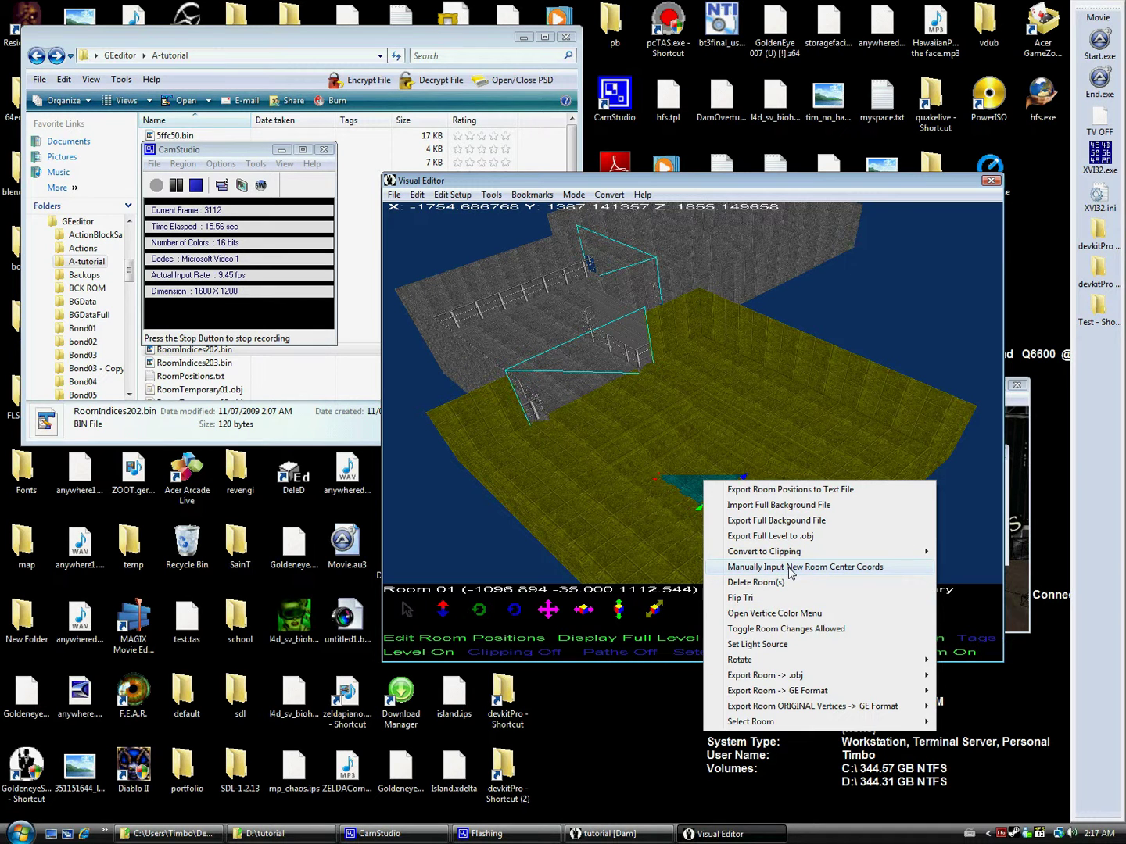
left_click(782, 629)
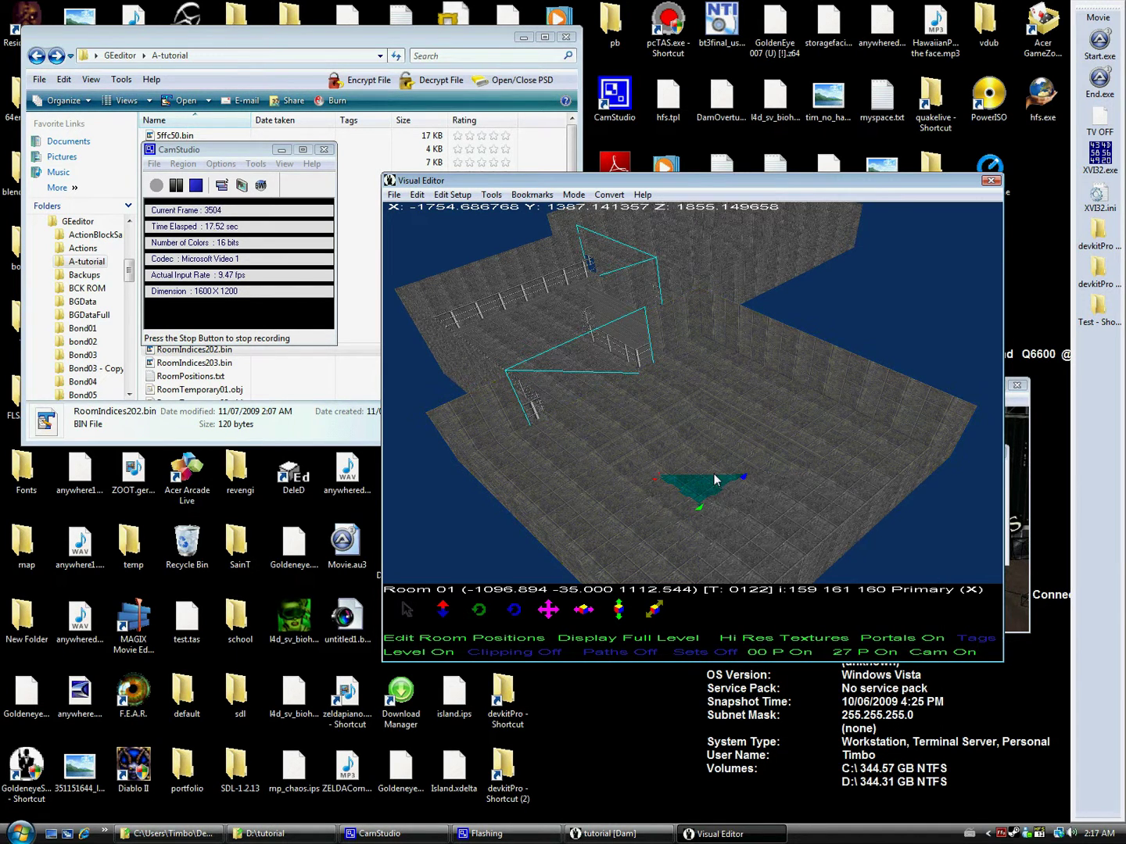
Step: Try setting light sources on Room 01's floor with the default range of 10.0 and start intensities of 255
right_click(701, 479)
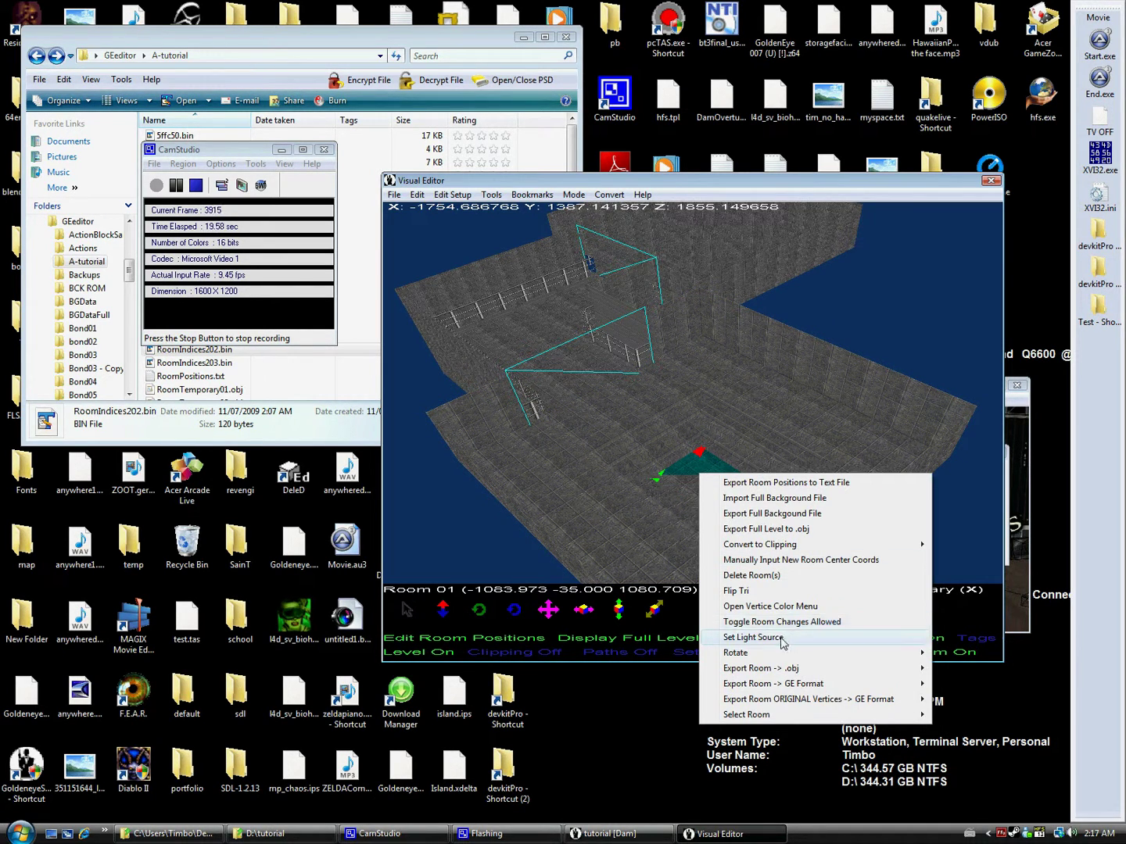
left_click(782, 641)
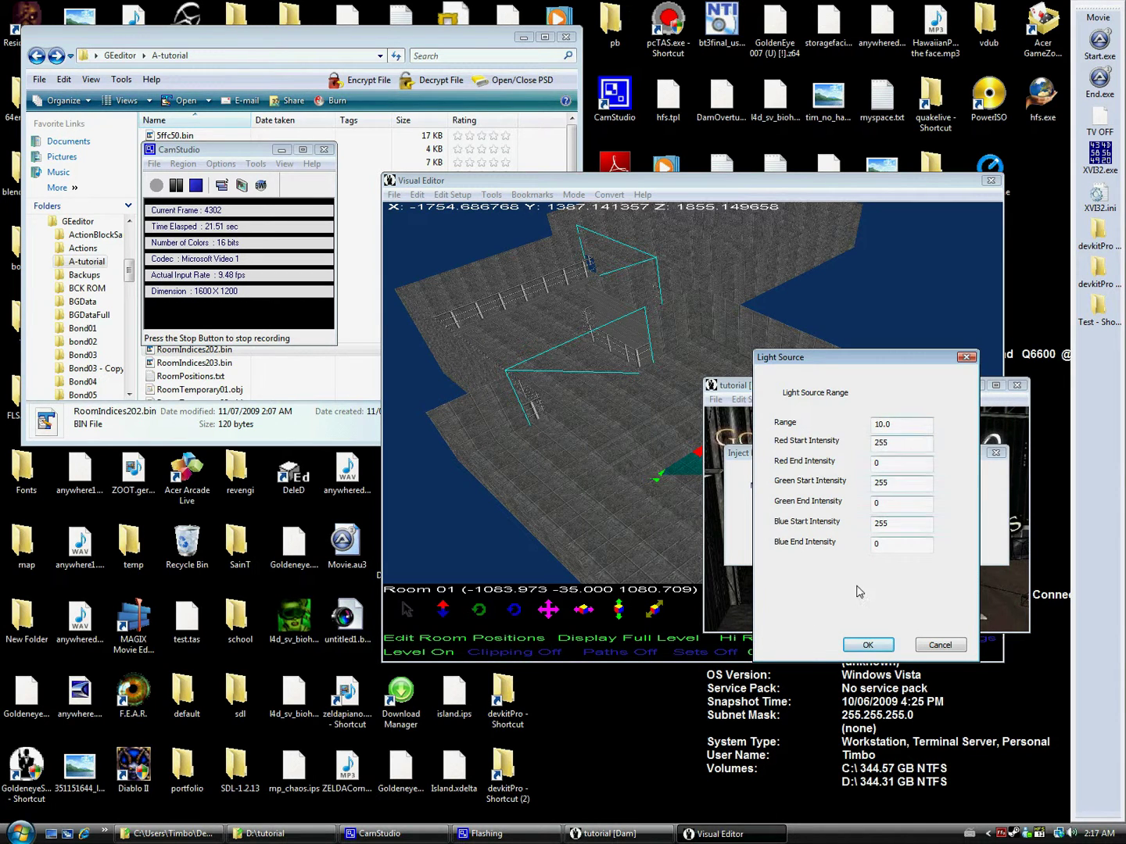
left_click(867, 646)
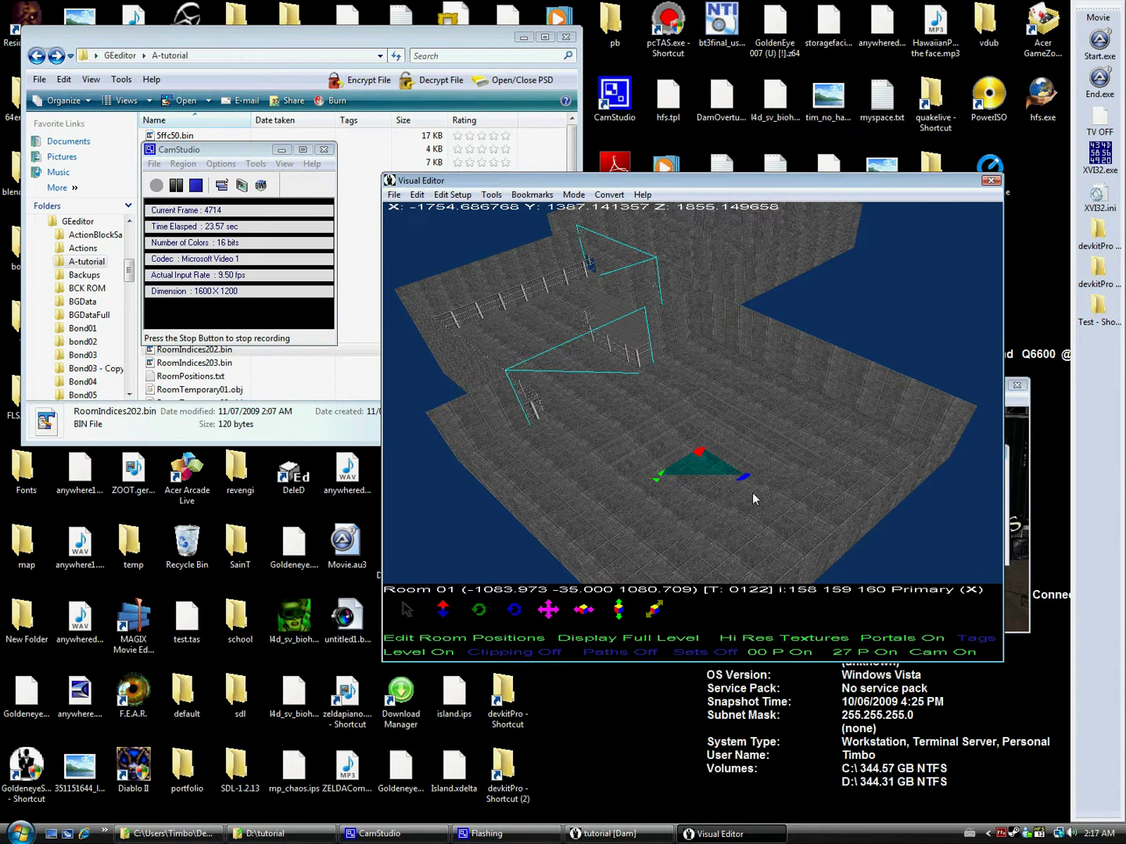
right_click(695, 474)
left_click(774, 640)
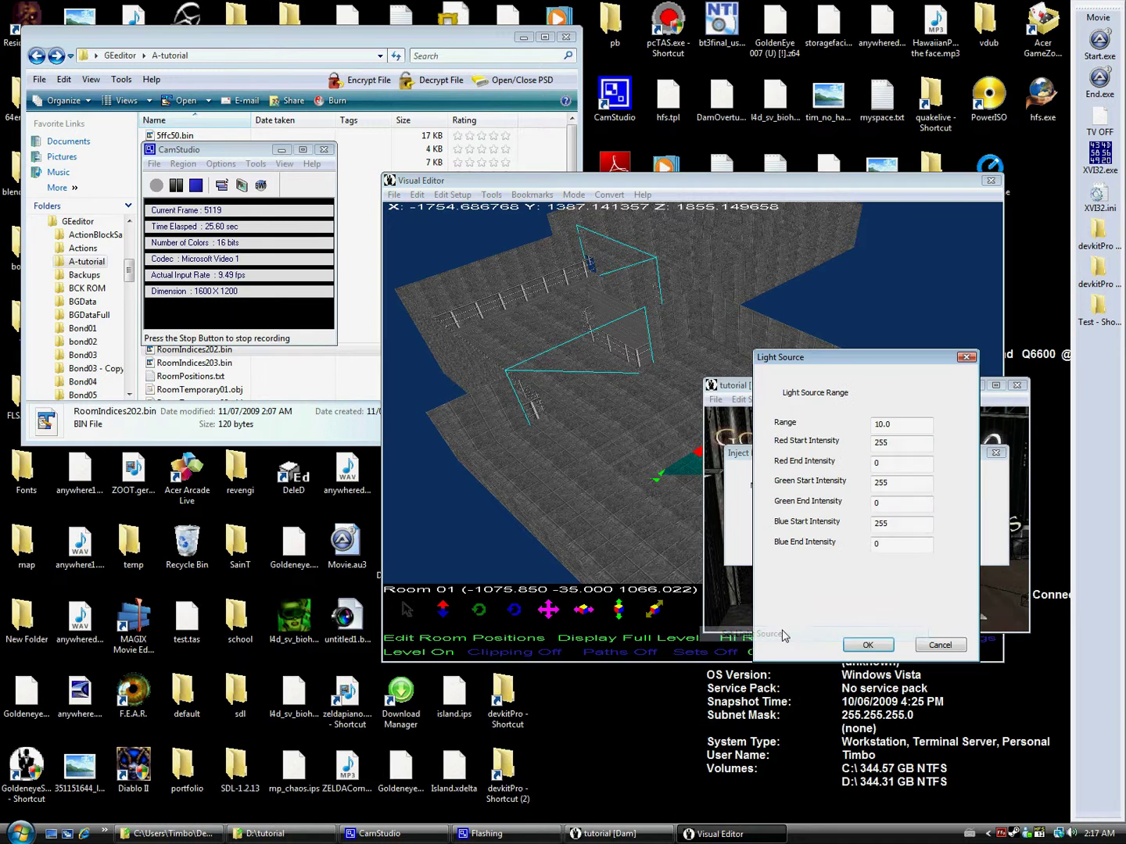
left_click(868, 645)
Step: Set a light source on Room 01's floor with an increased range, keeping the default colour intensities
right_click(706, 471)
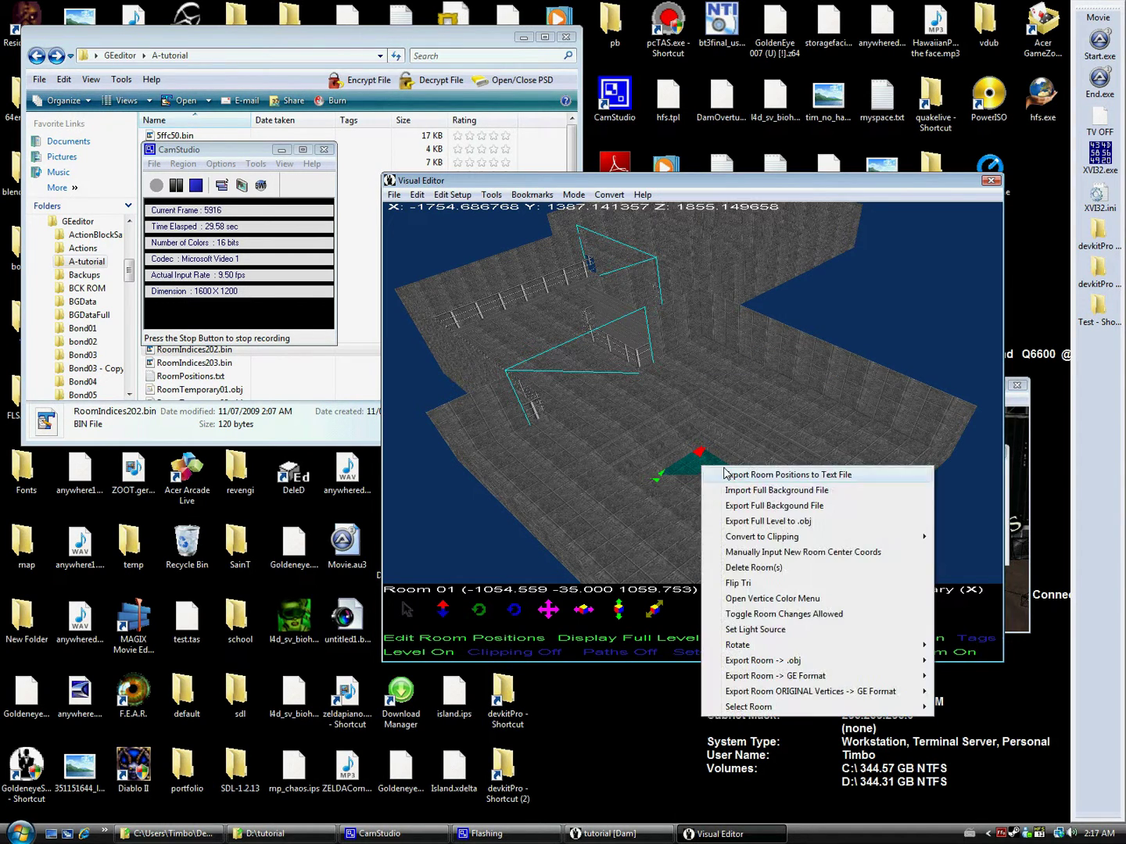
left_click(782, 630)
left_click(886, 424)
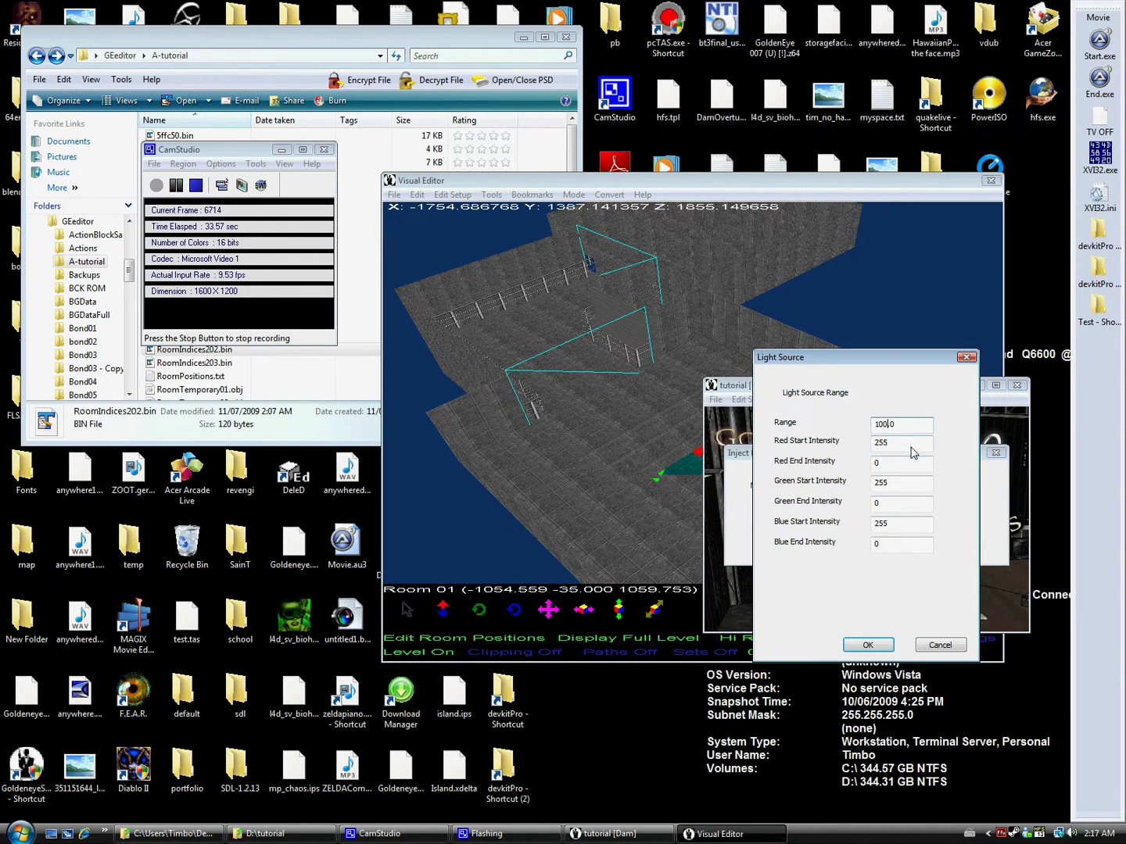
left_click(867, 645)
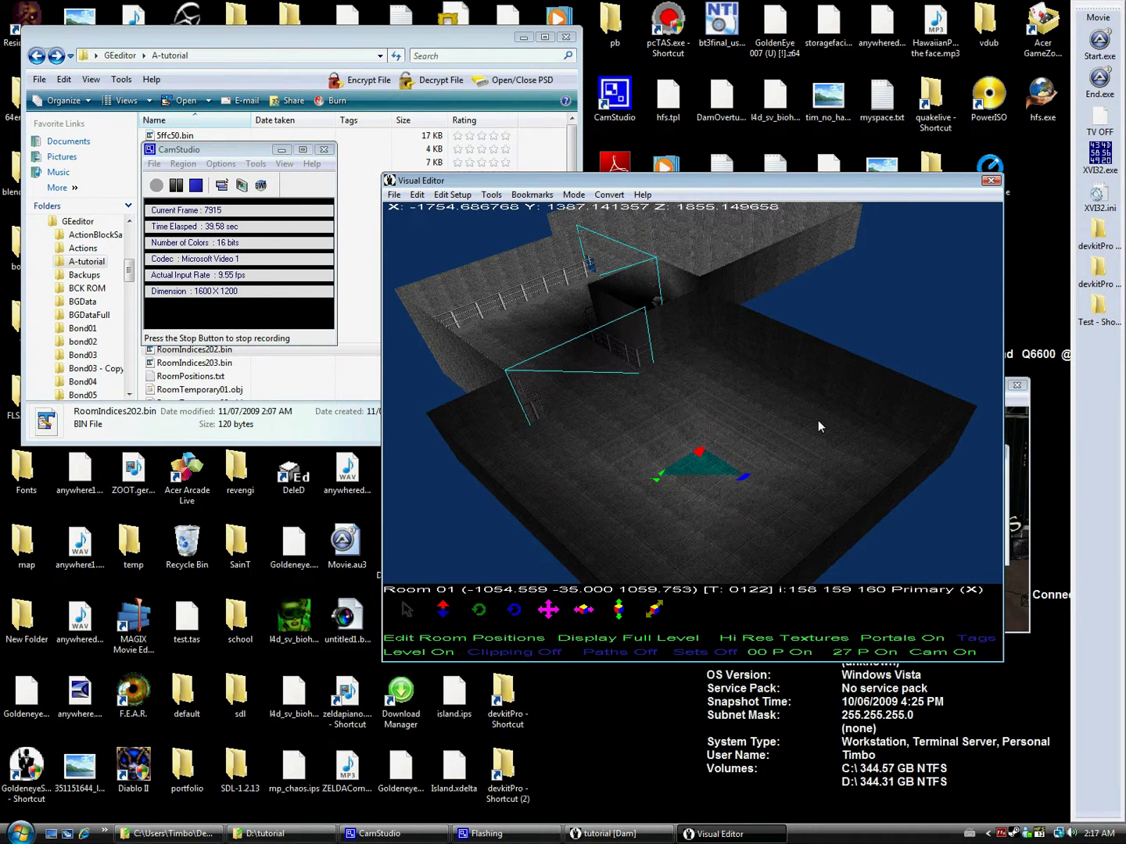
Step: Set a light source in Room 03 with a range of 1000.0 and the default colour intensities
key("Up")
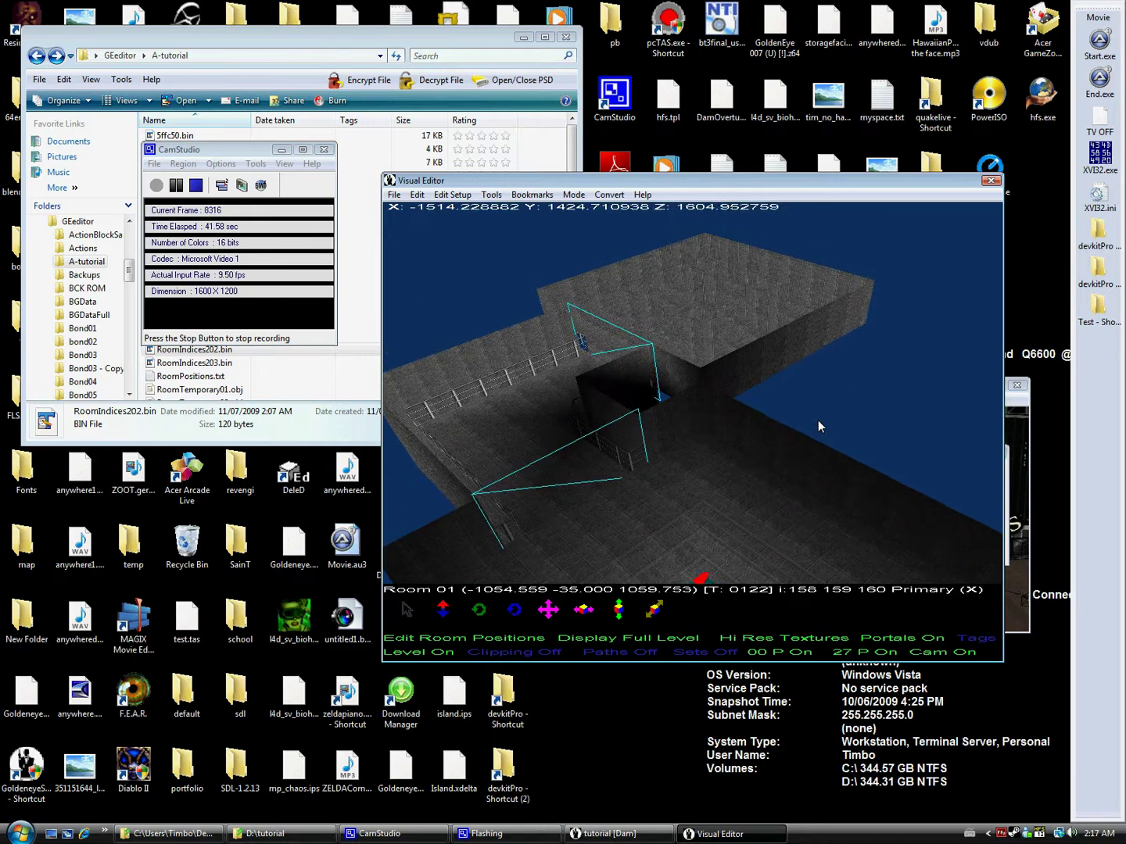
key("Up")
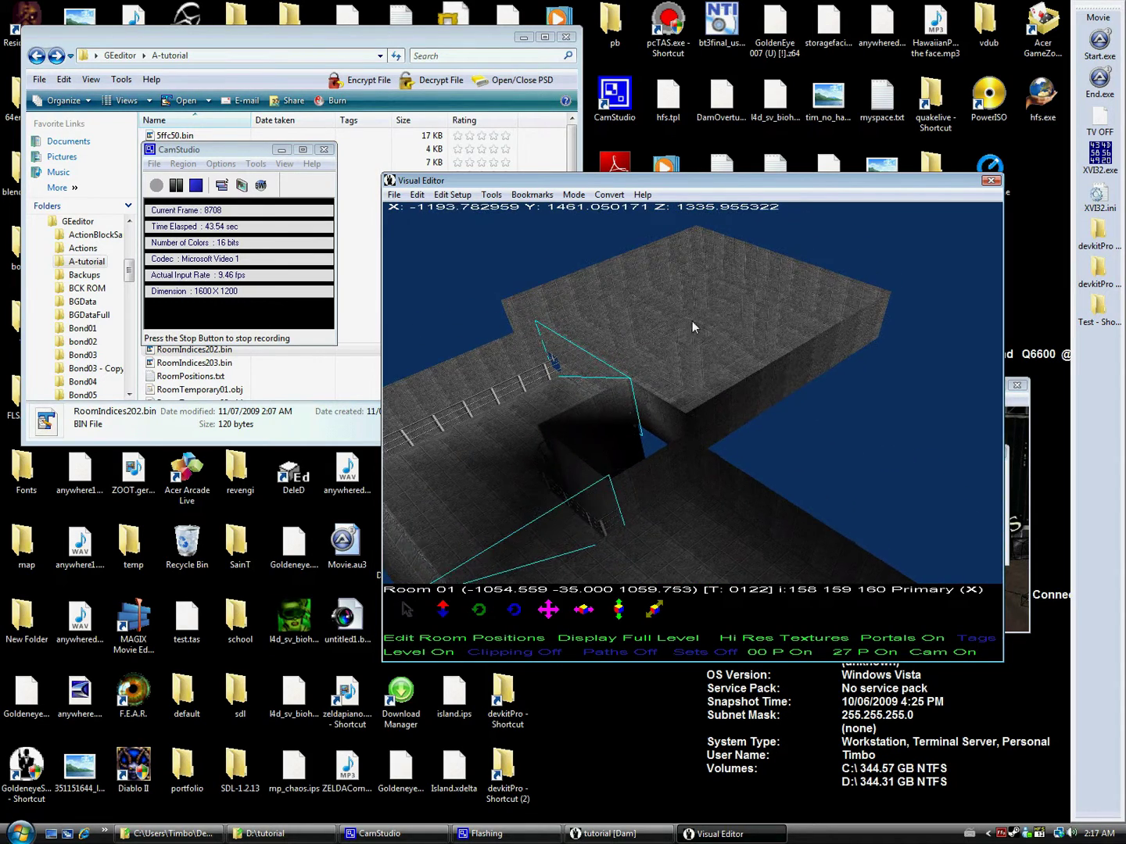
key("Up")
right_click(593, 327)
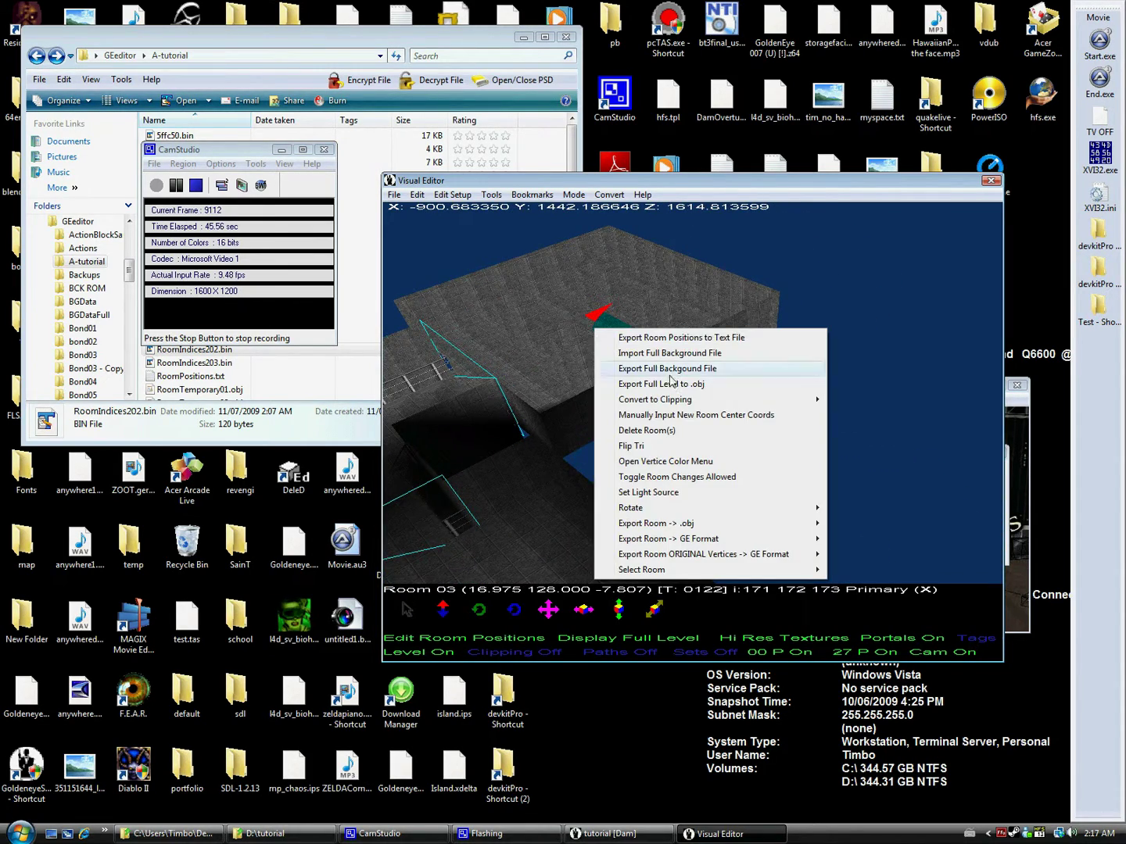
left_click(649, 492)
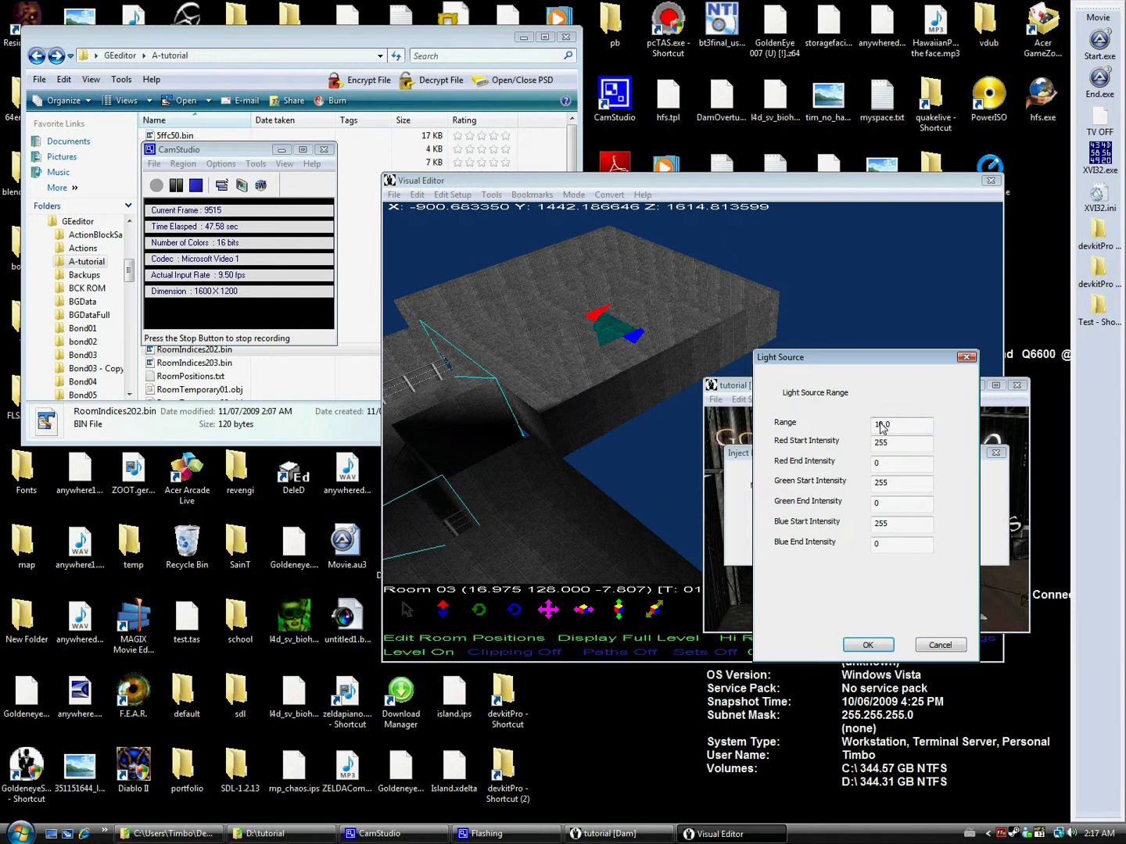
left_click(881, 423)
type("00")
left_click(866, 644)
Step: Set a light source in Room 02 beside the railings with a range of 1000.0
key("Down")
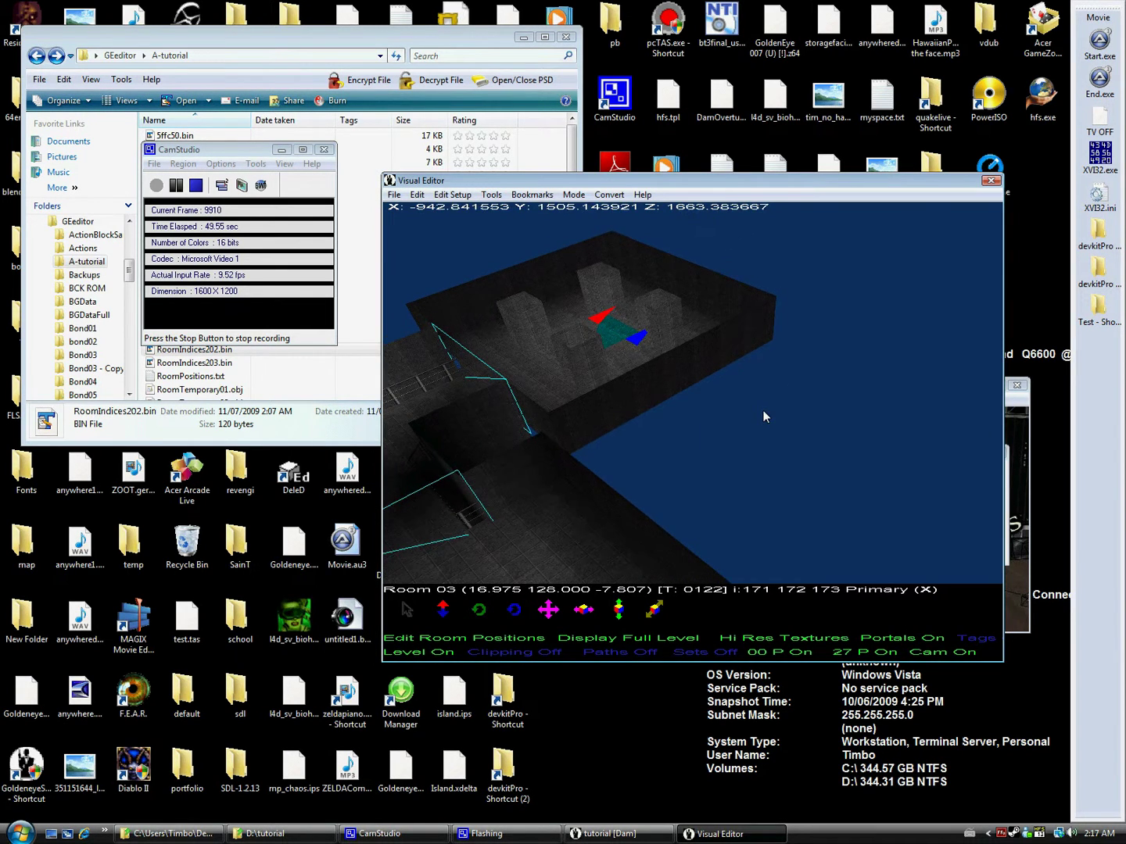
key("Left")
key("Down")
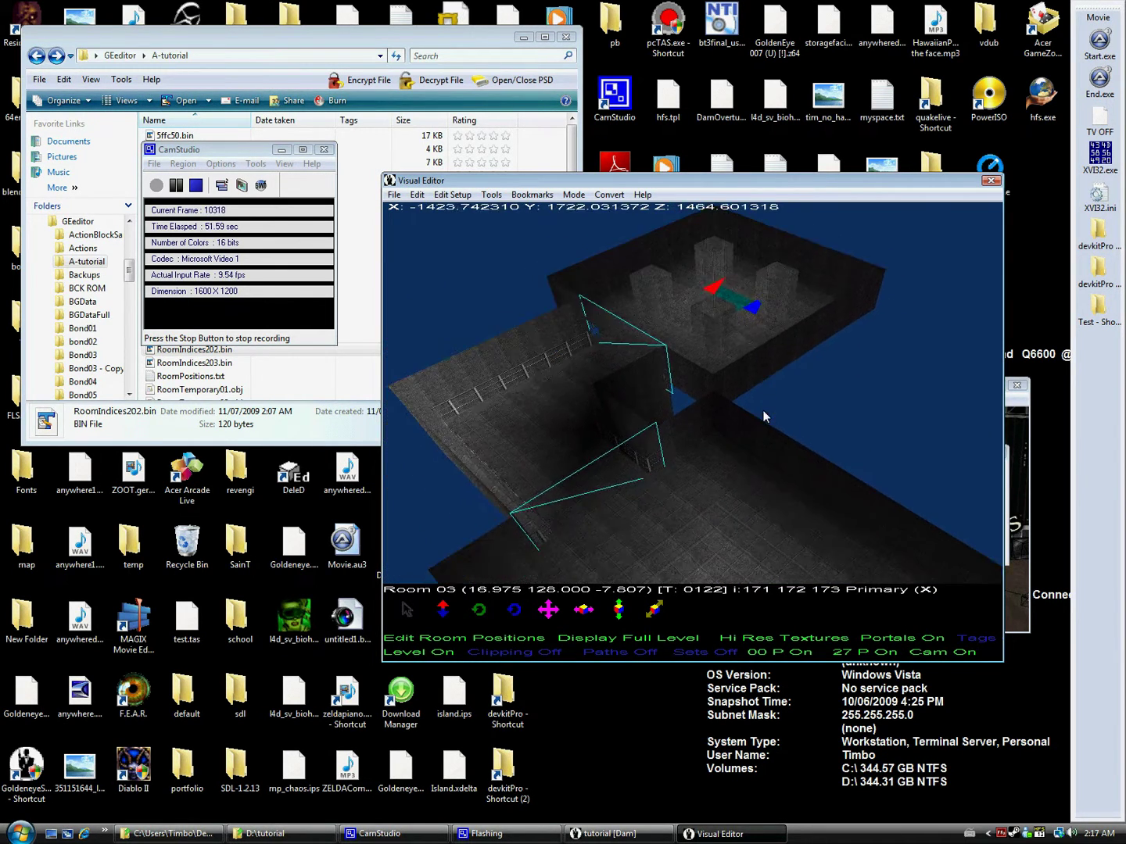
key("Down")
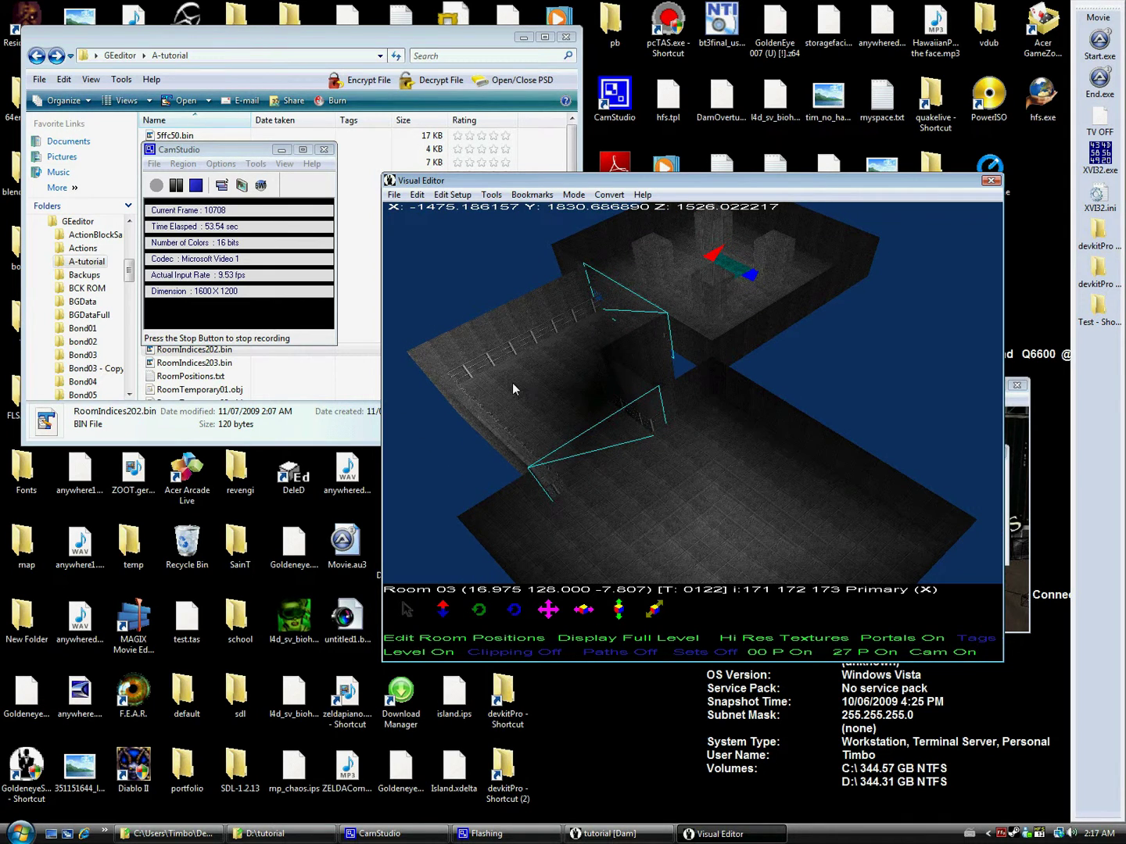
right_click(513, 389)
left_click(597, 560)
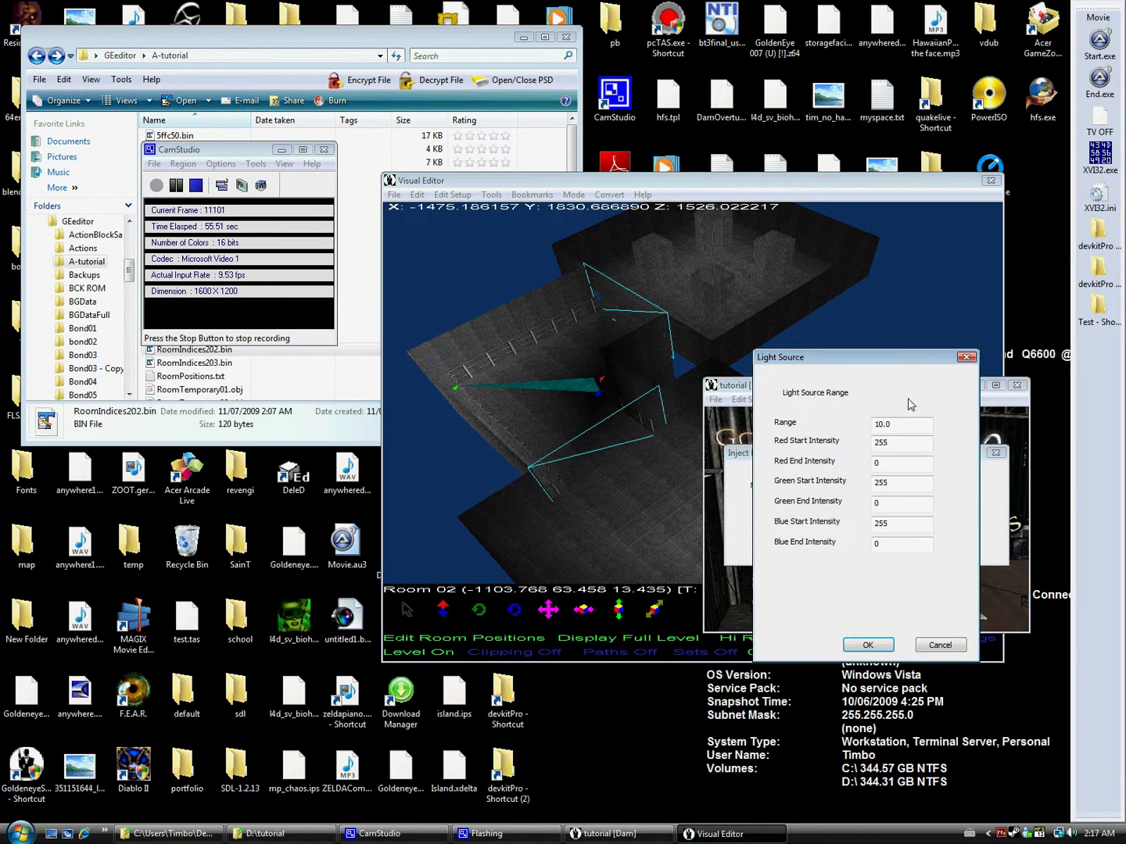
left_click(889, 424)
type("00")
left_click(867, 645)
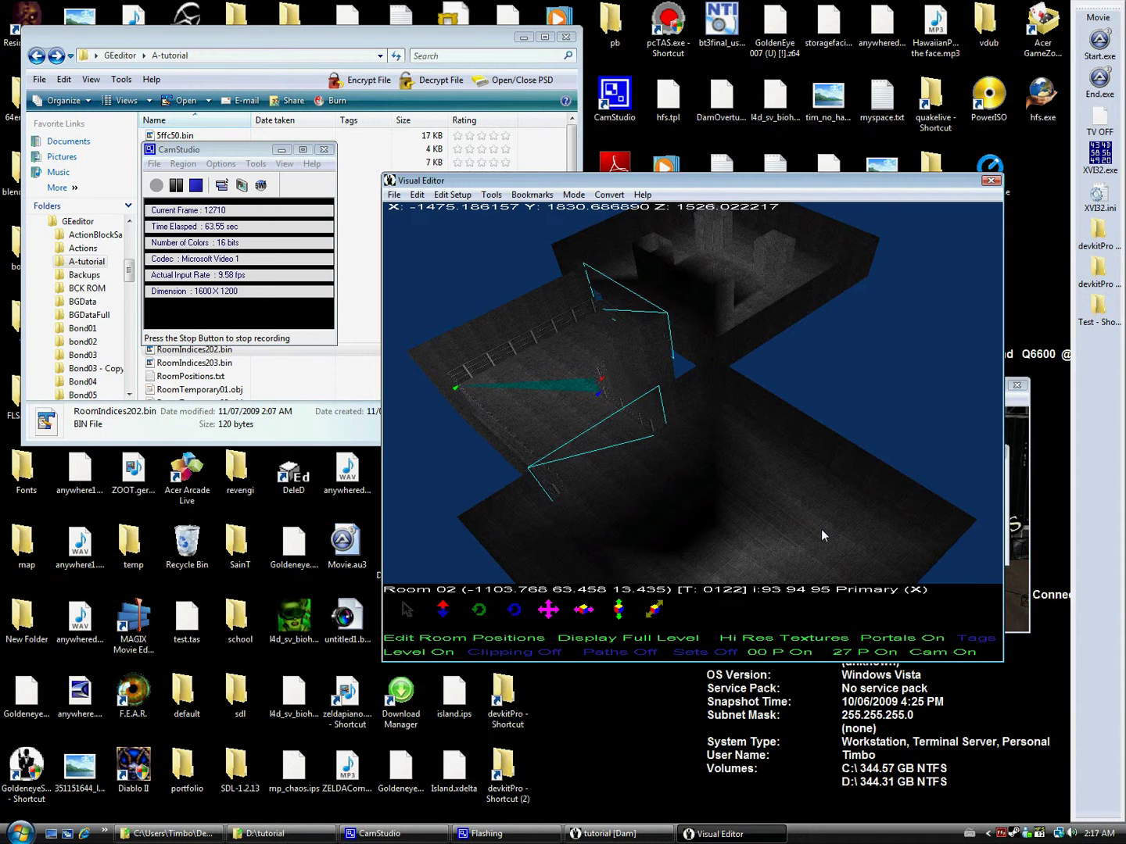
Step: Try another light source on Room 01's floor with the default colour intensities
right_click(720, 531)
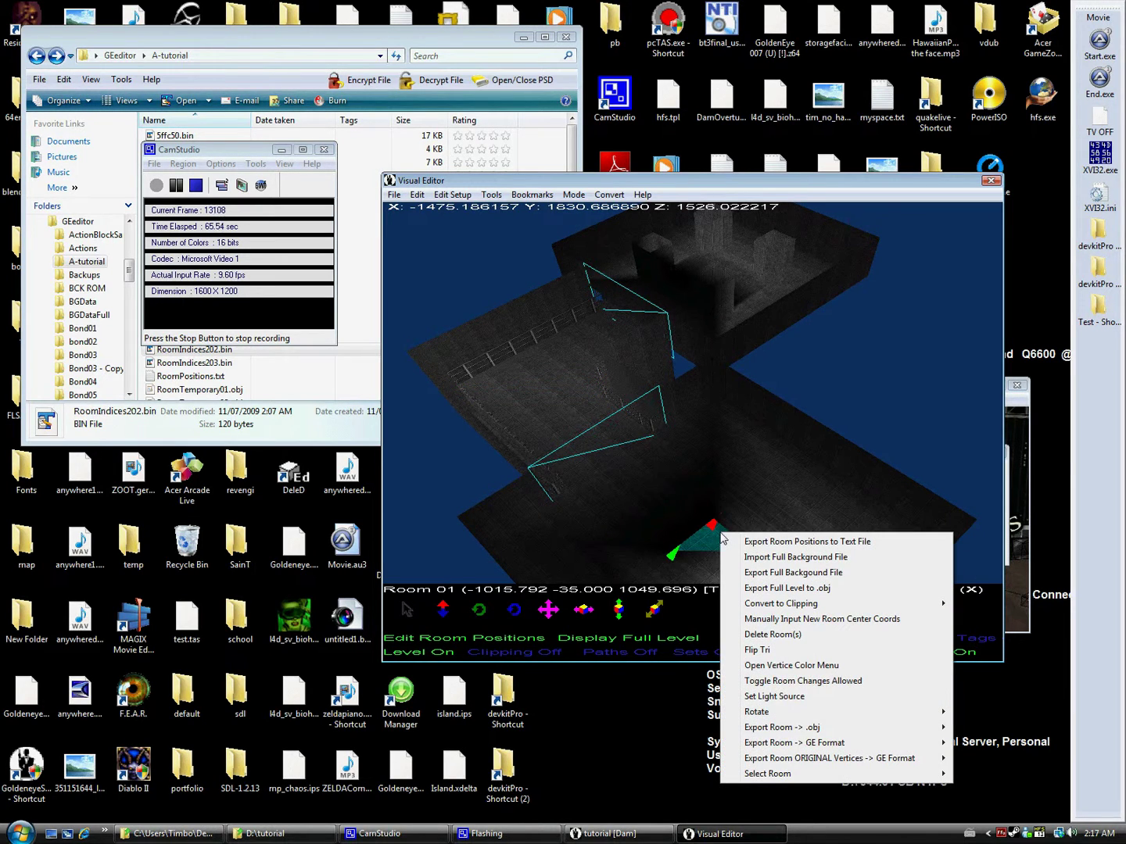
left_click(771, 697)
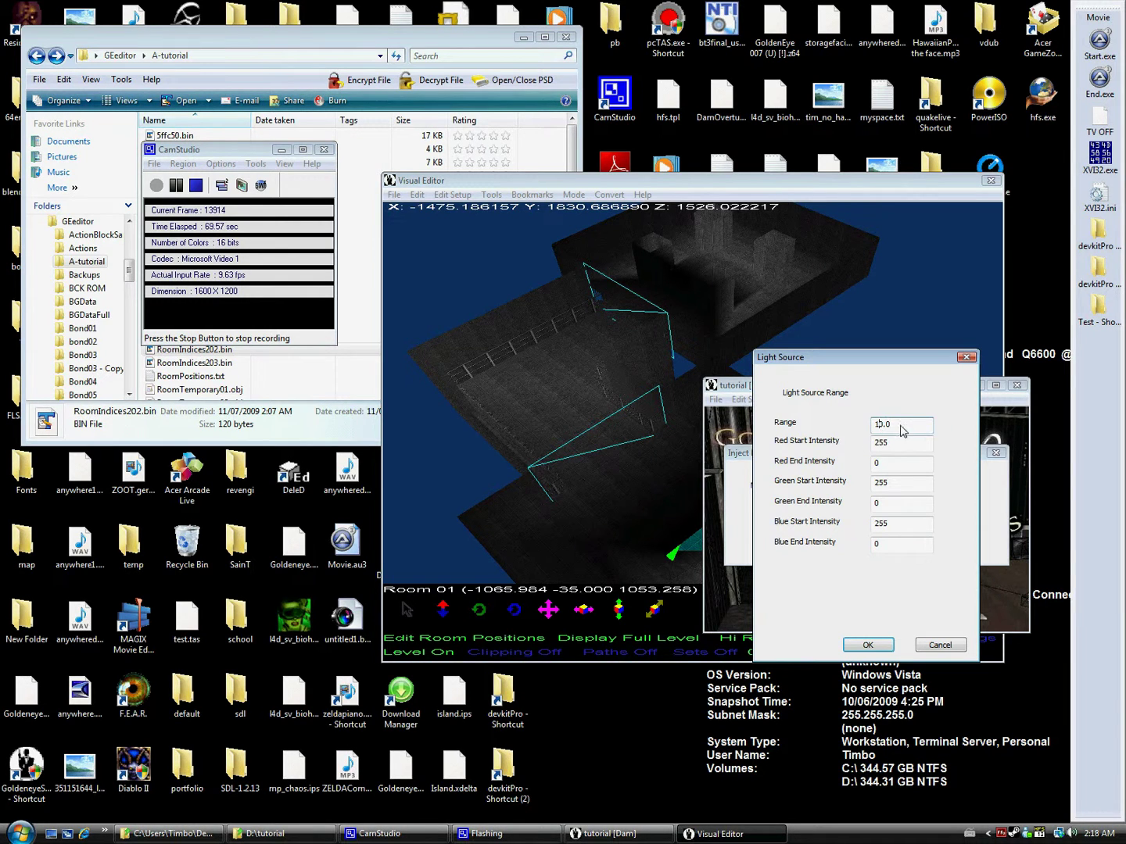
left_click(868, 645)
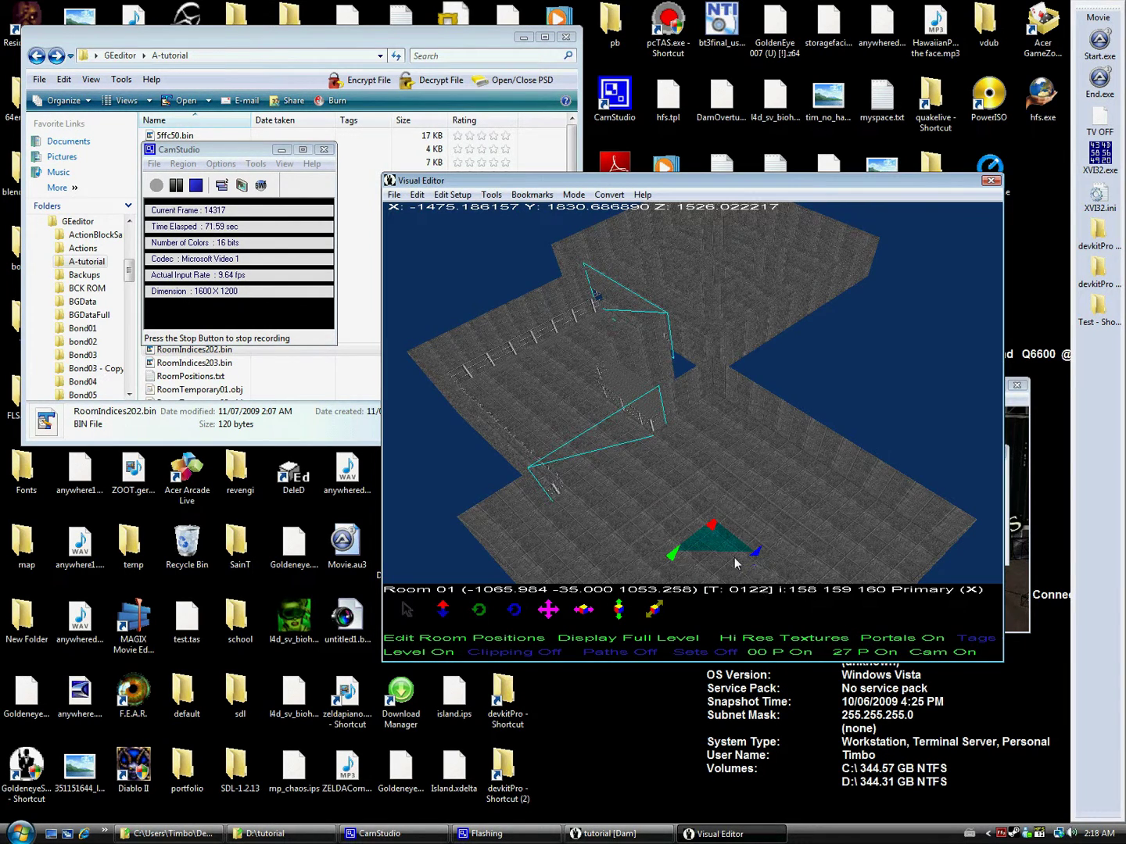
Step: Set a light source on Room 01's floor with a range of 1000.0
right_click(711, 551)
left_click(786, 713)
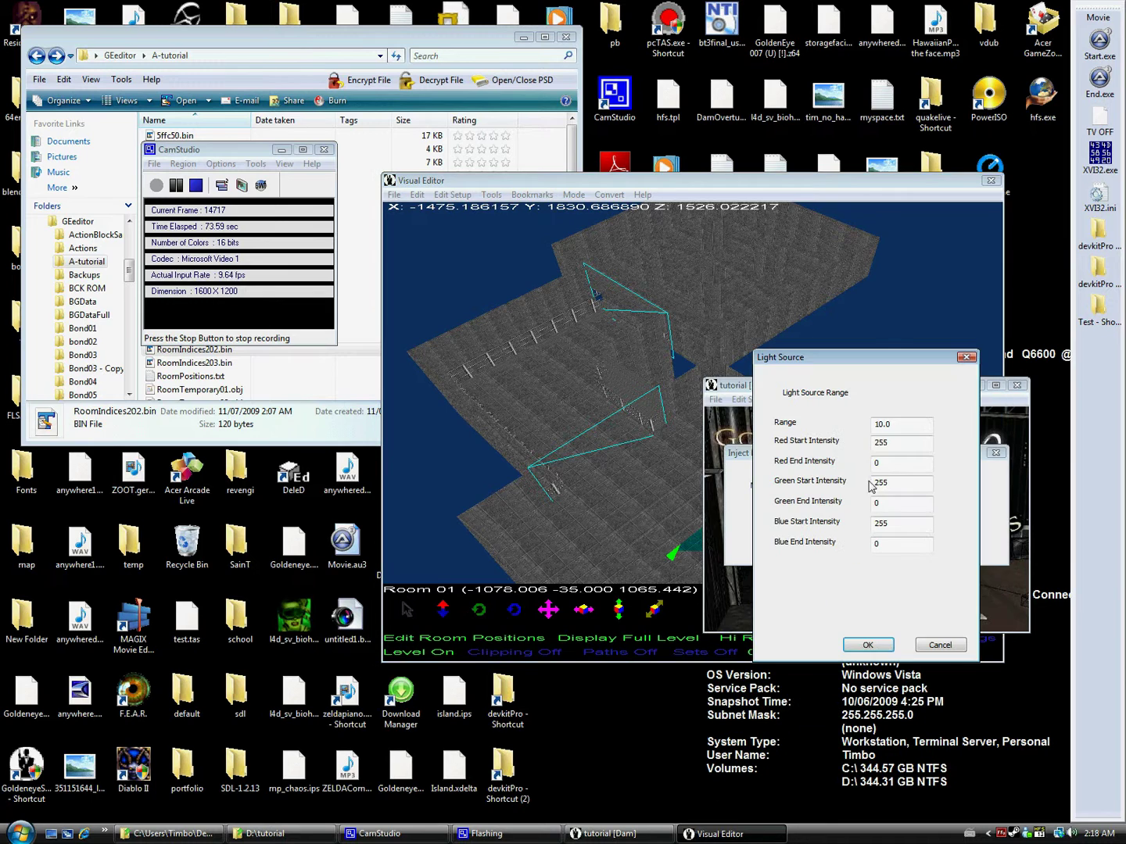
left_click(882, 428)
type("00")
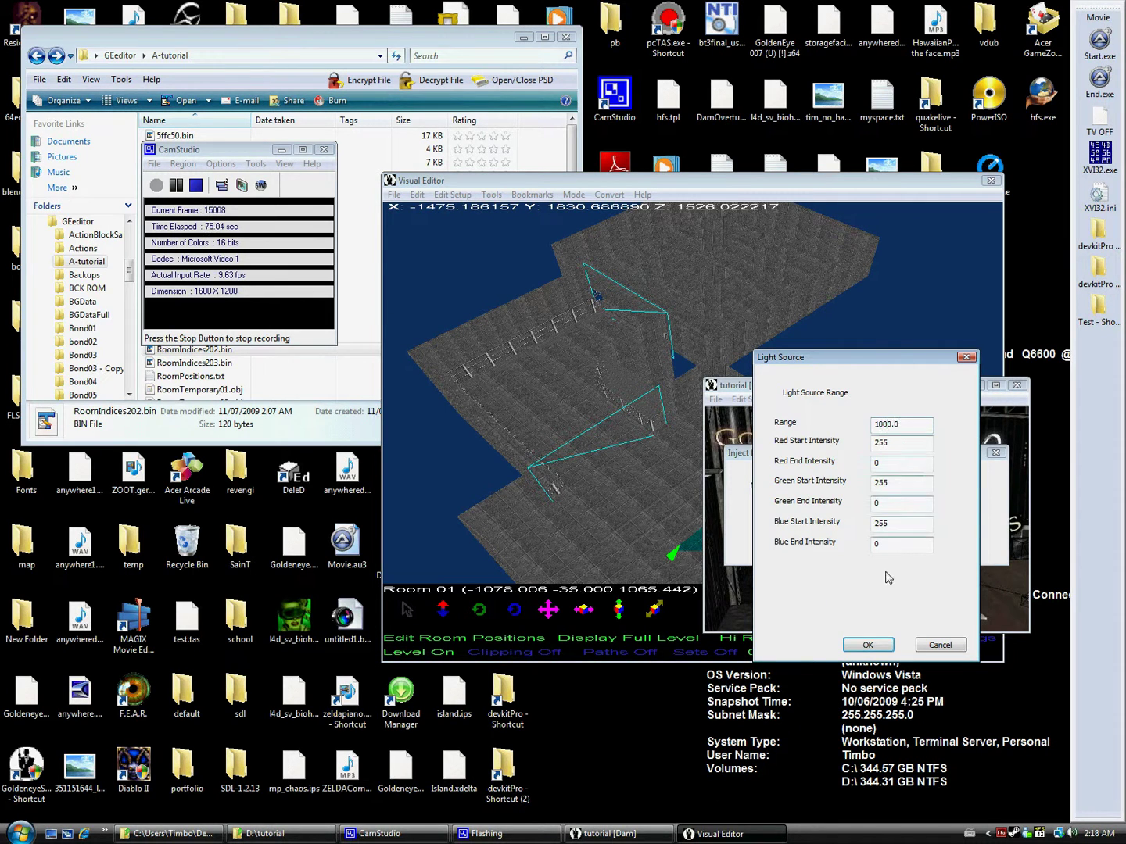
left_click(866, 646)
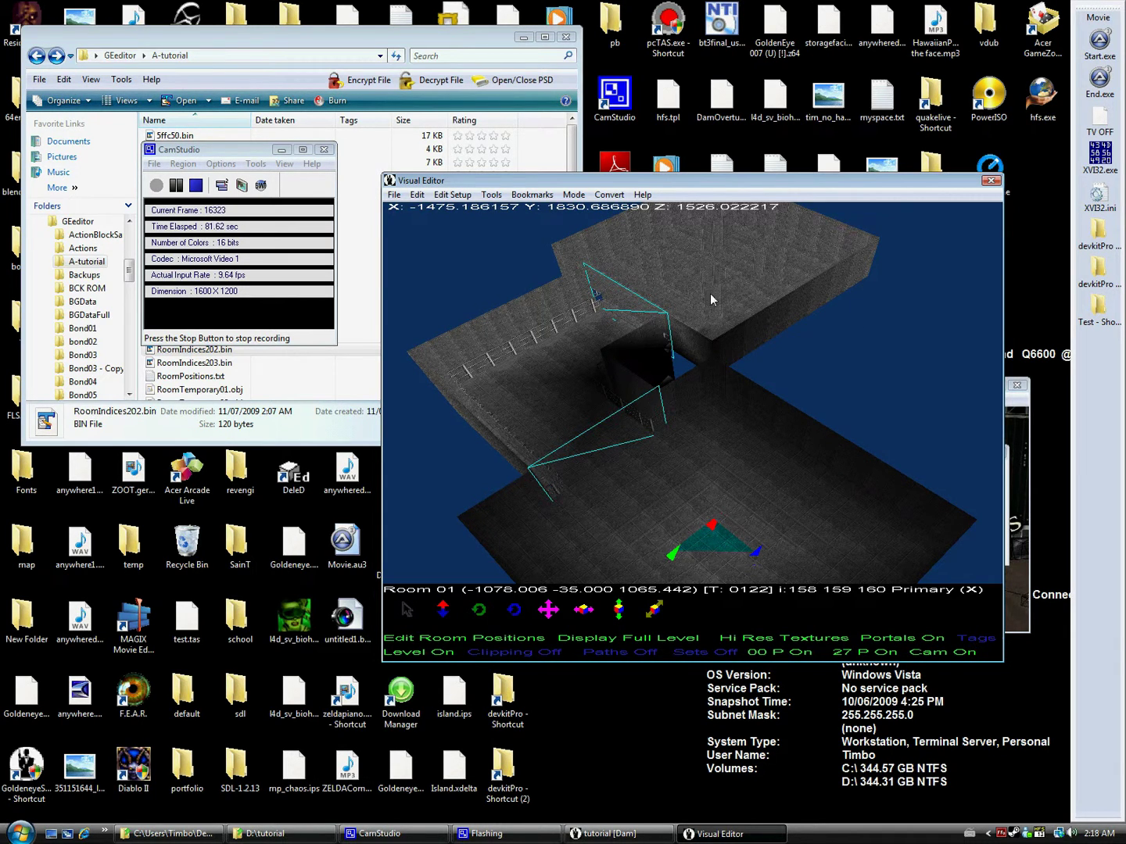
Step: Export Room 01's original vertices in GE format as RoomVertices01.bin, replacing the existing file
right_click(698, 520)
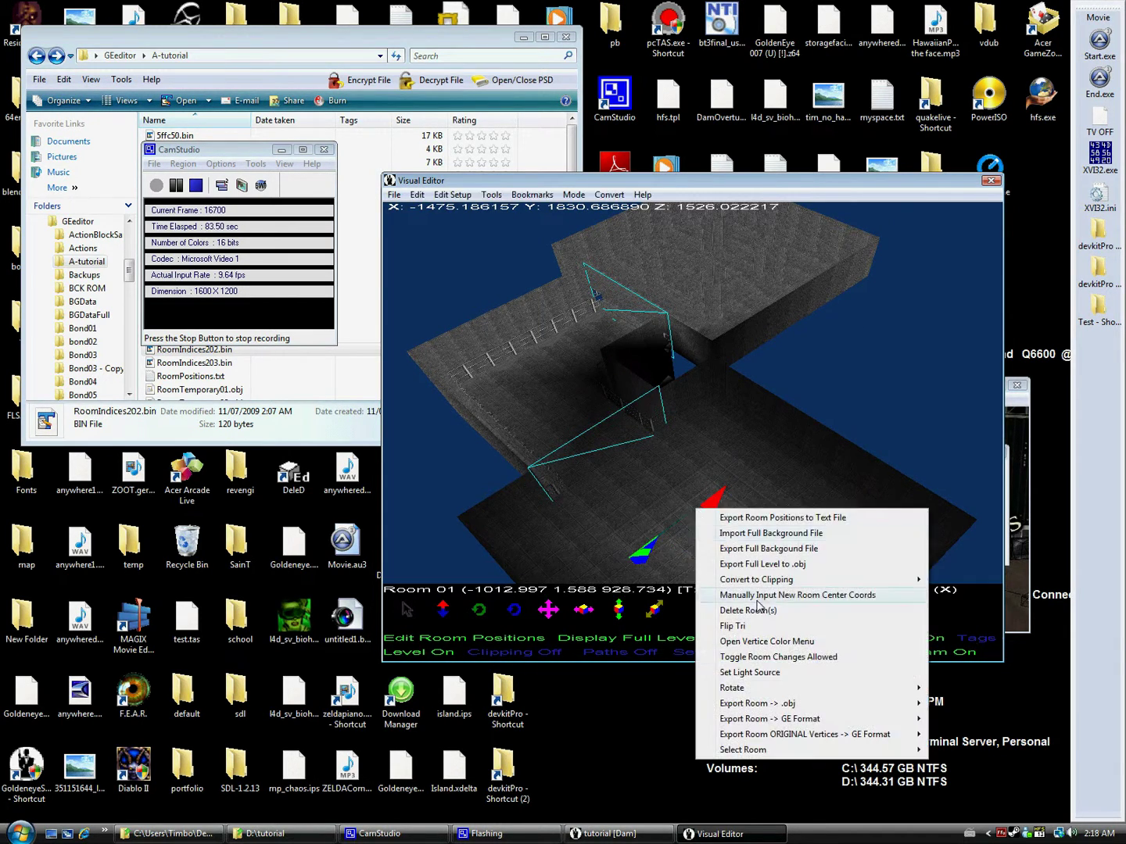
mouse_move(787, 736)
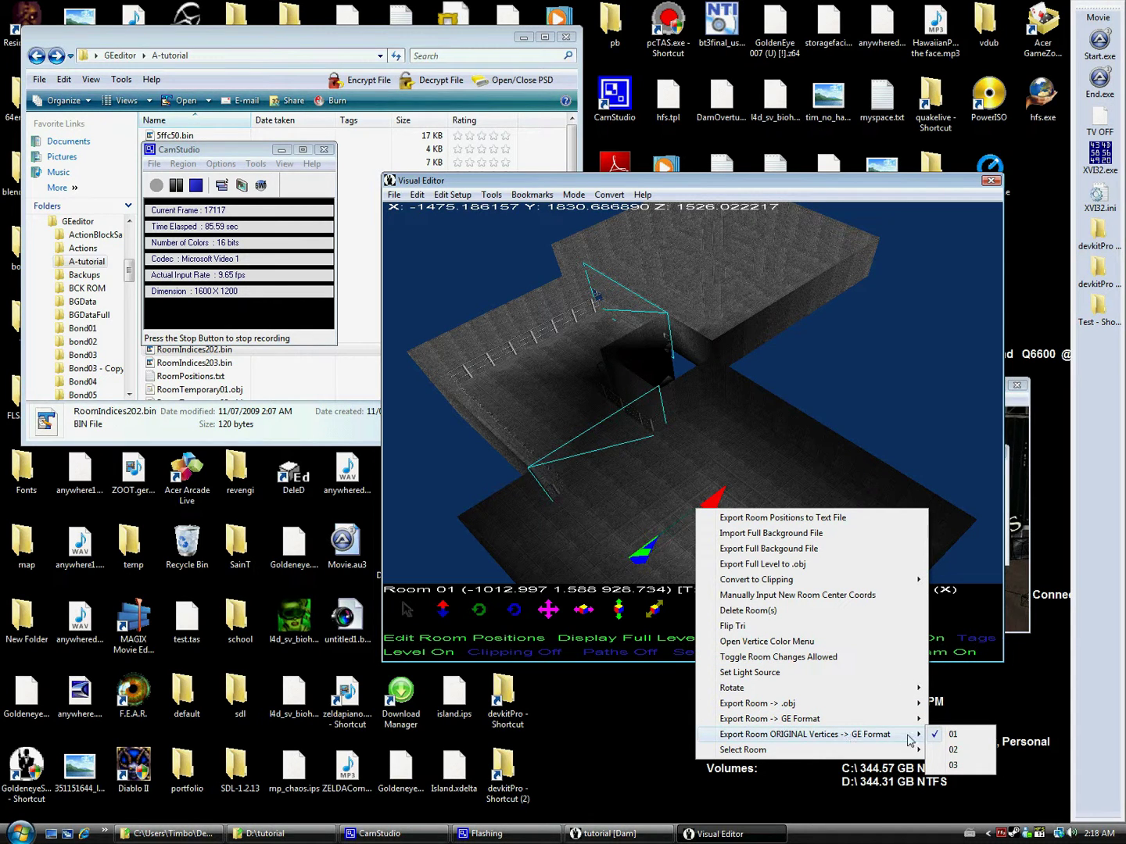
left_click(944, 735)
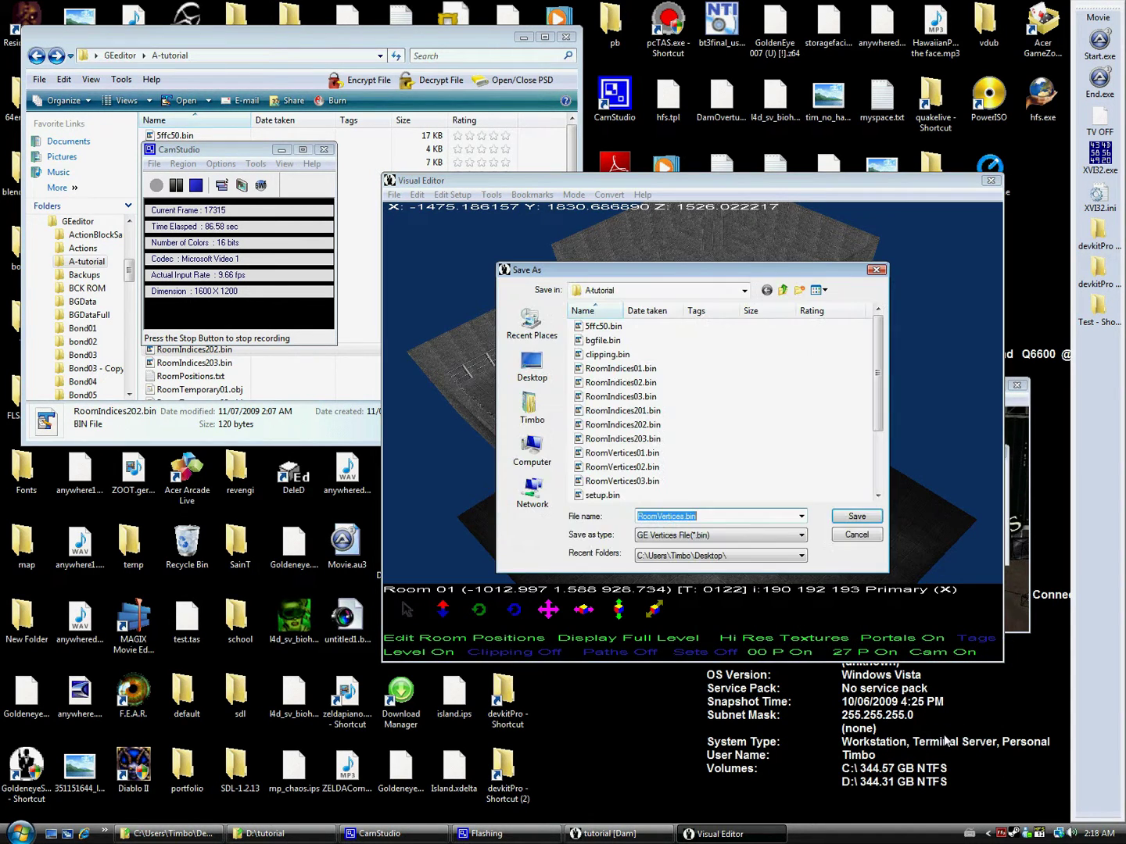
left_click(681, 514)
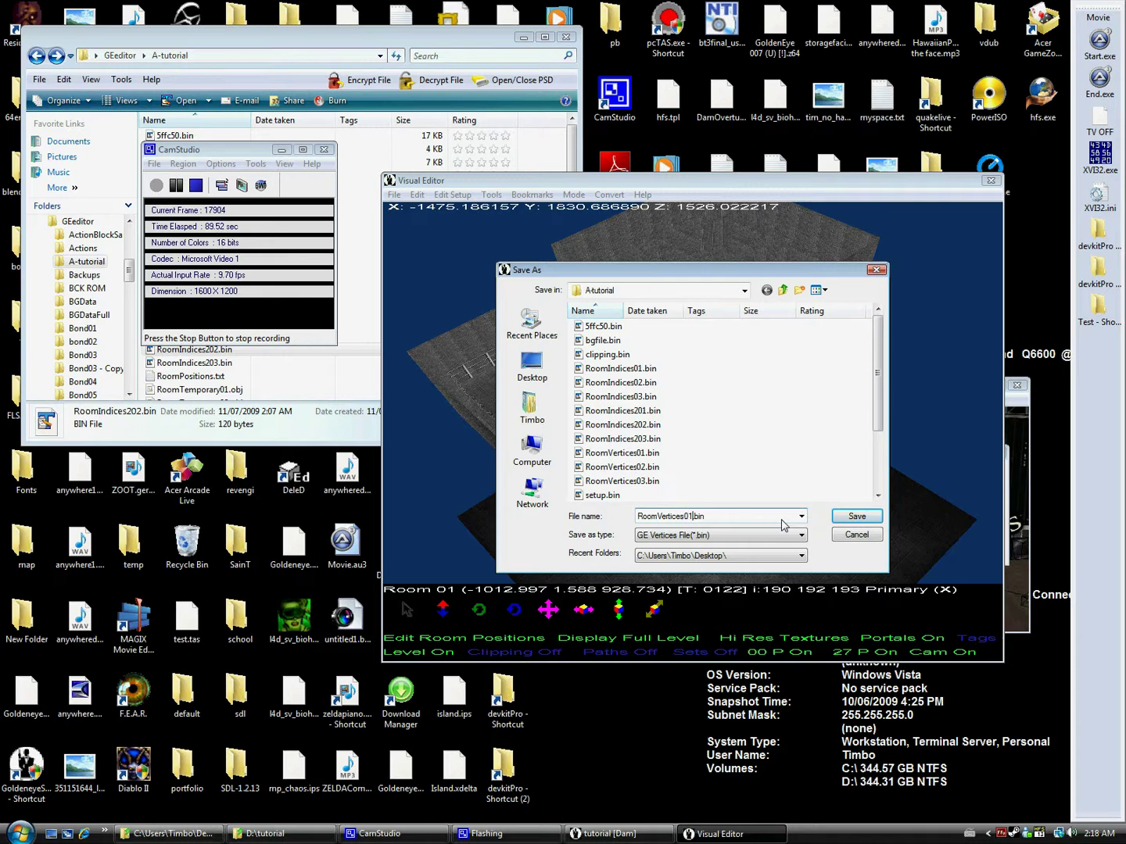
left_click(864, 518)
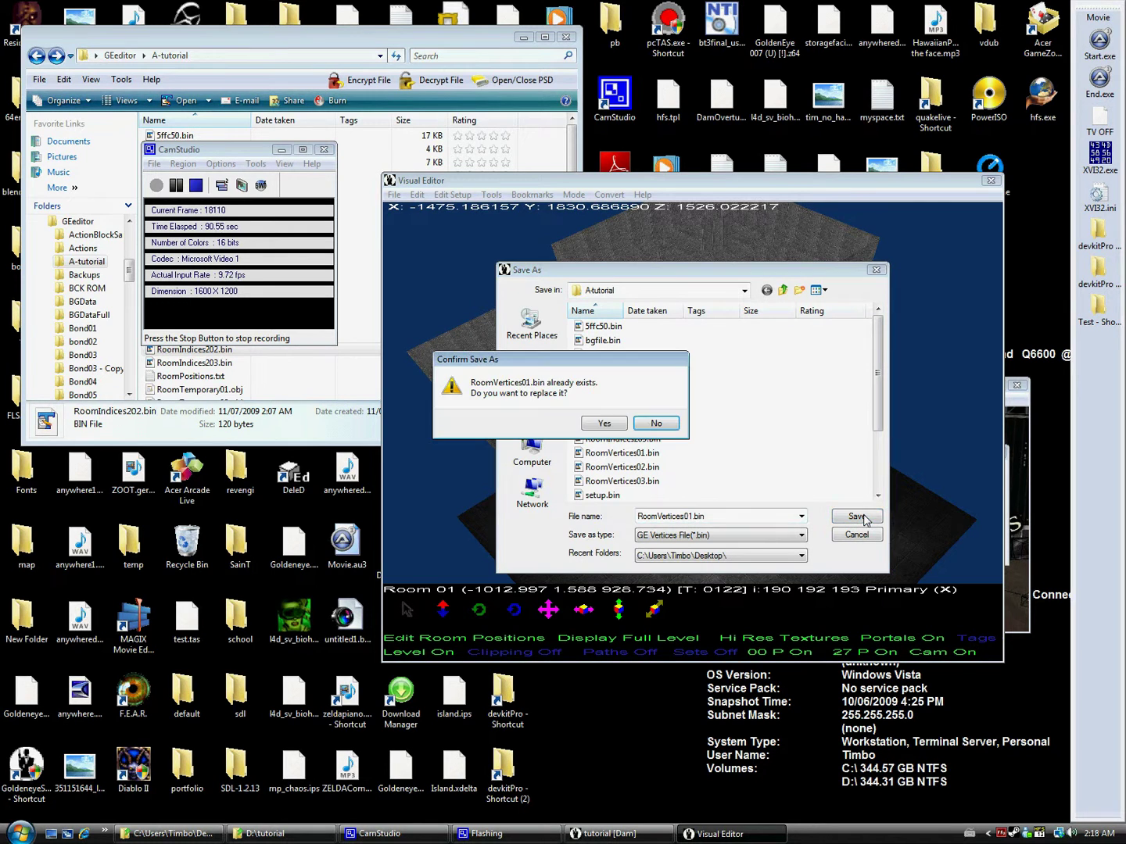
left_click(600, 423)
Step: Import the full background from RoomPositions.txt and save it as bgfile.bin, replacing the existing file
right_click(658, 479)
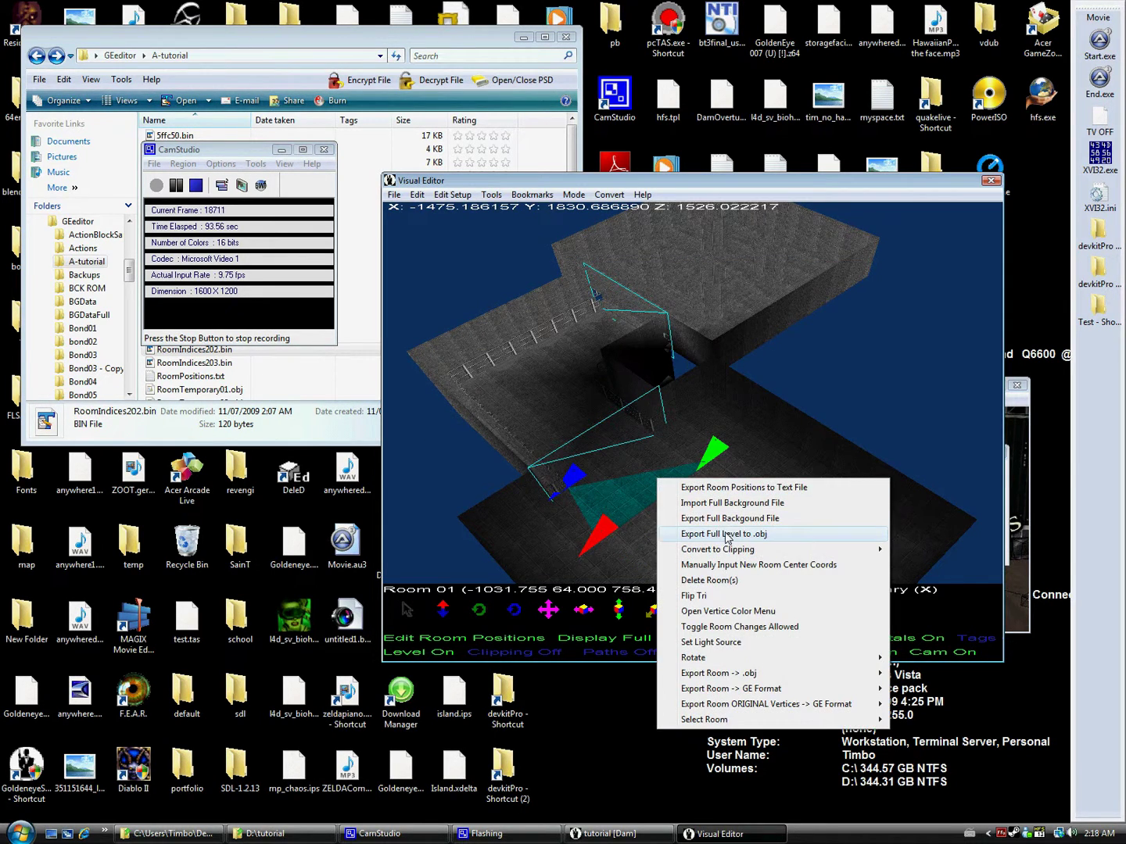
left_click(724, 503)
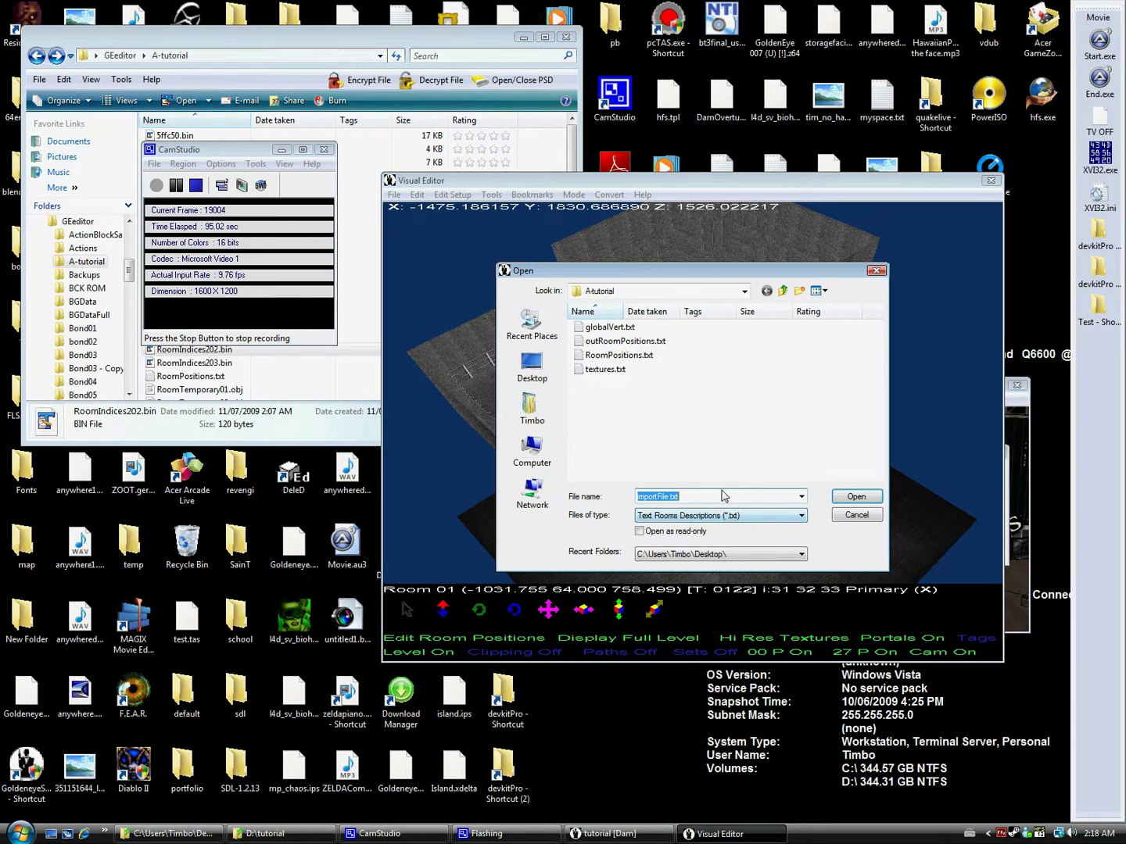
double_click(633, 355)
left_click(854, 517)
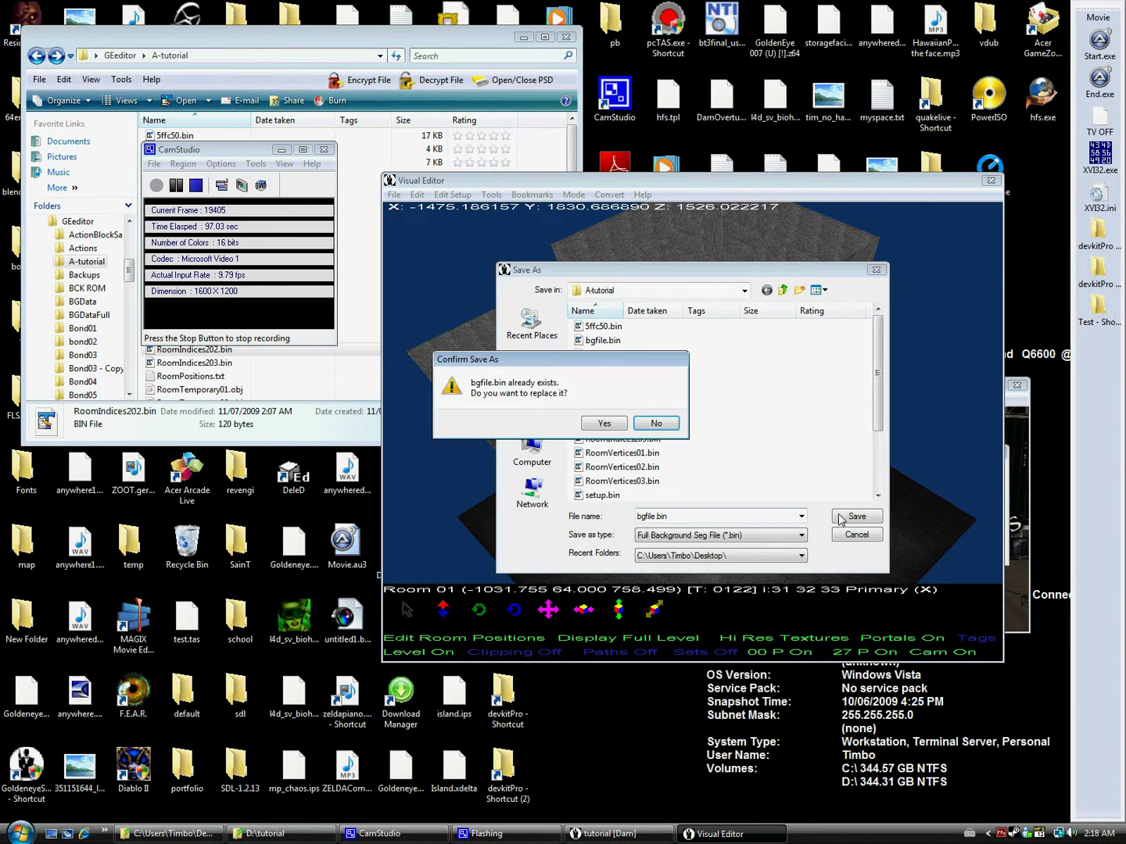
left_click(602, 427)
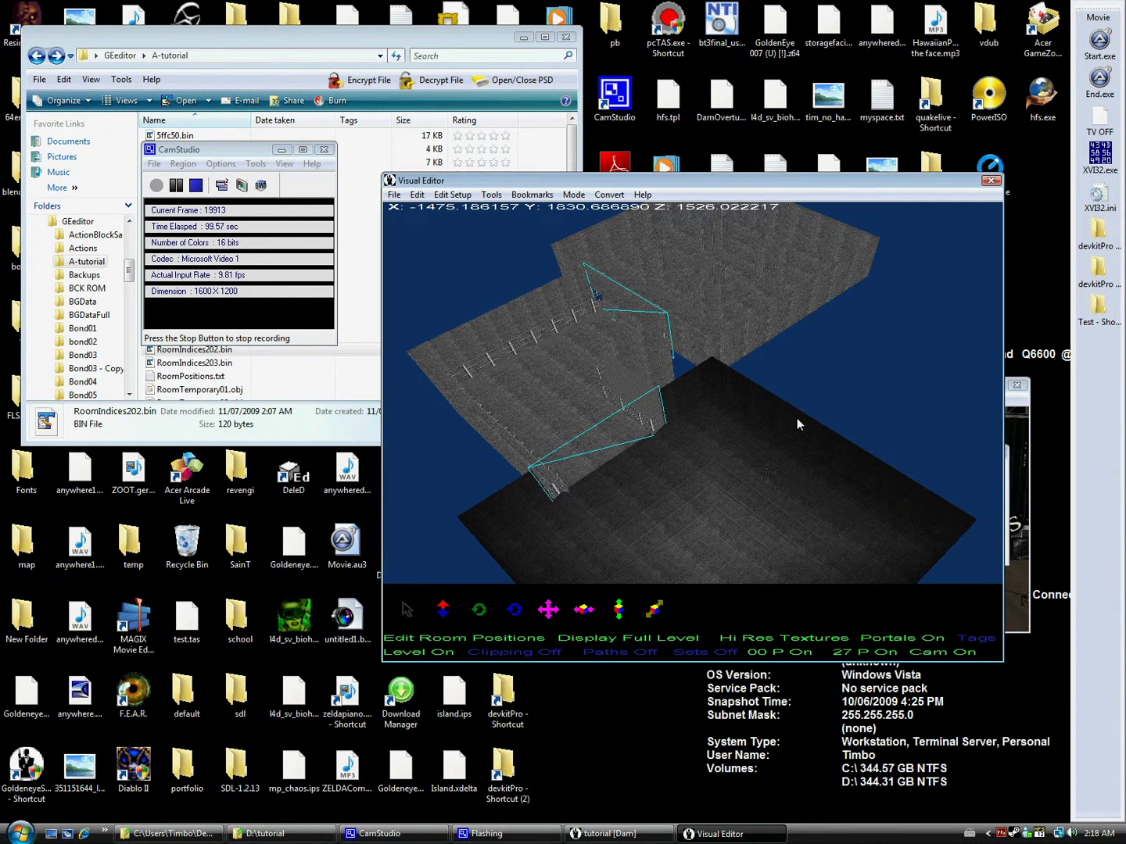
Step: Set a light source with a range of 1000.0 on the reimported Room 01 floor
key("Up")
key("Page_Down")
key("Down")
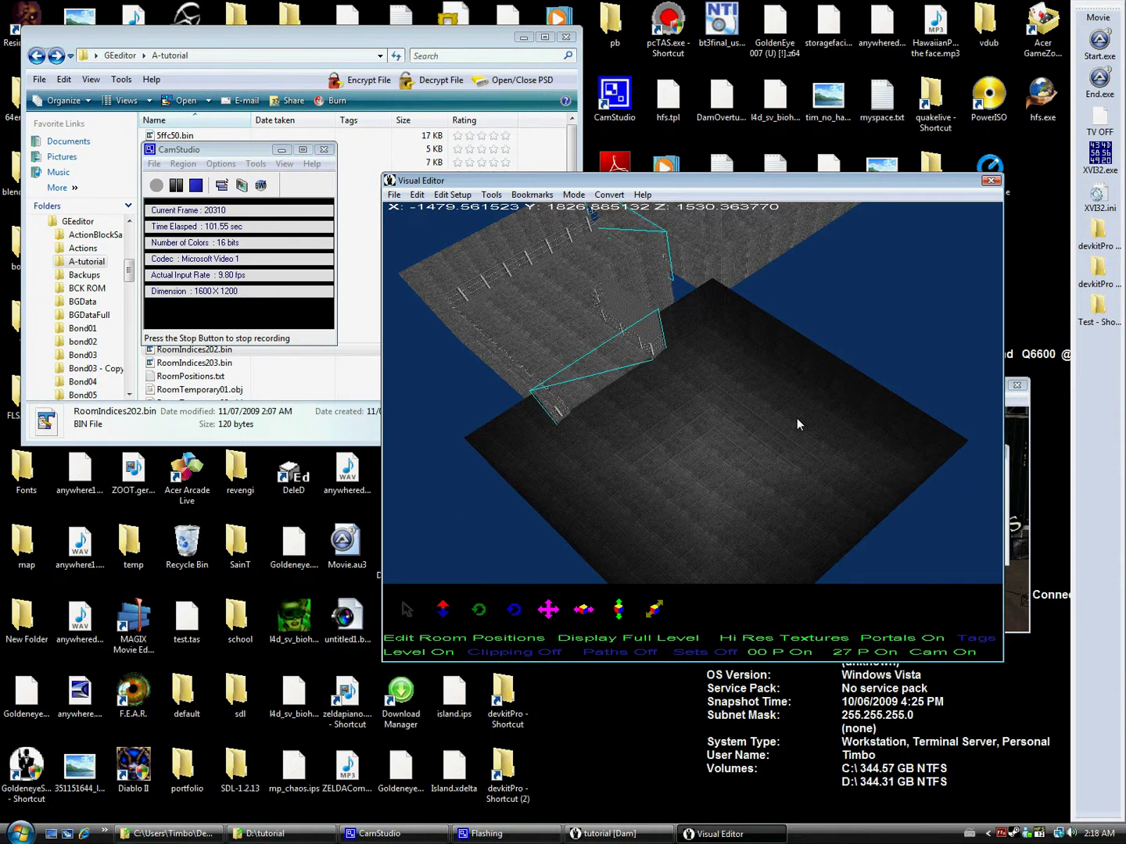
right_click(707, 470)
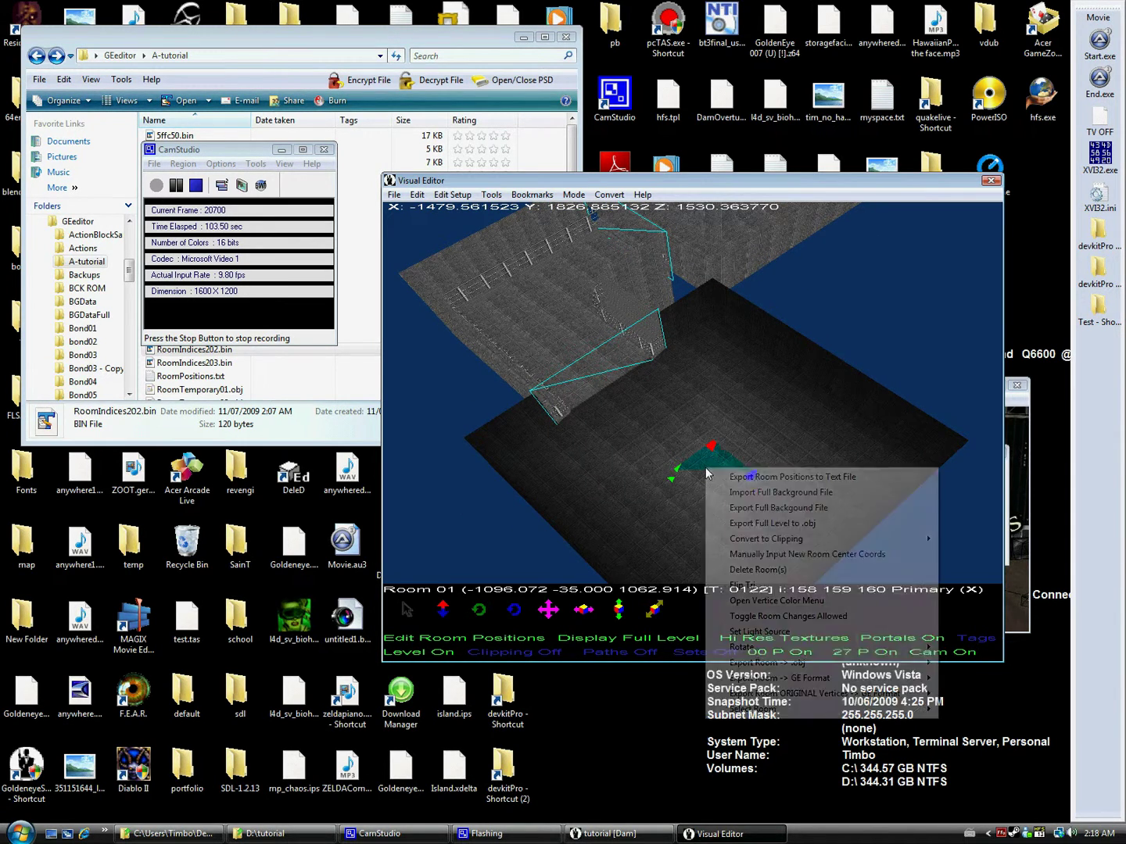
left_click(763, 630)
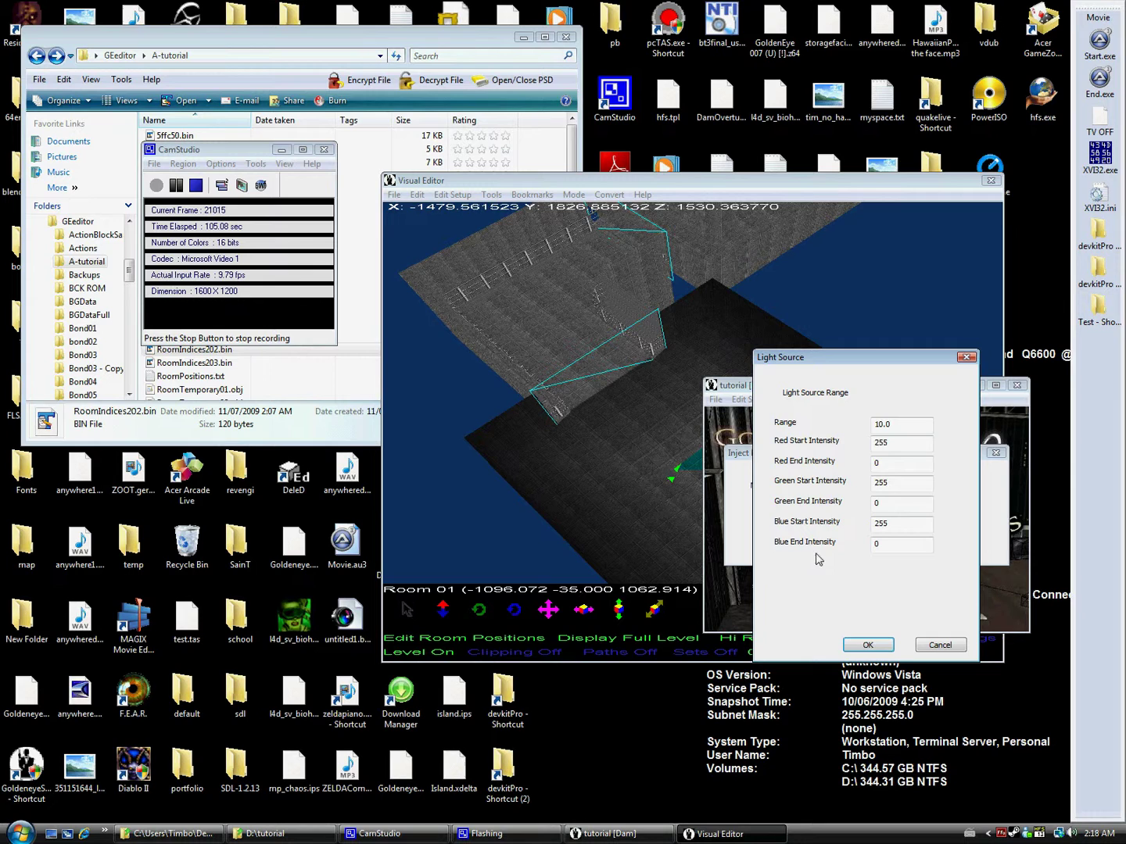
left_click(883, 427)
type("00")
left_click(868, 645)
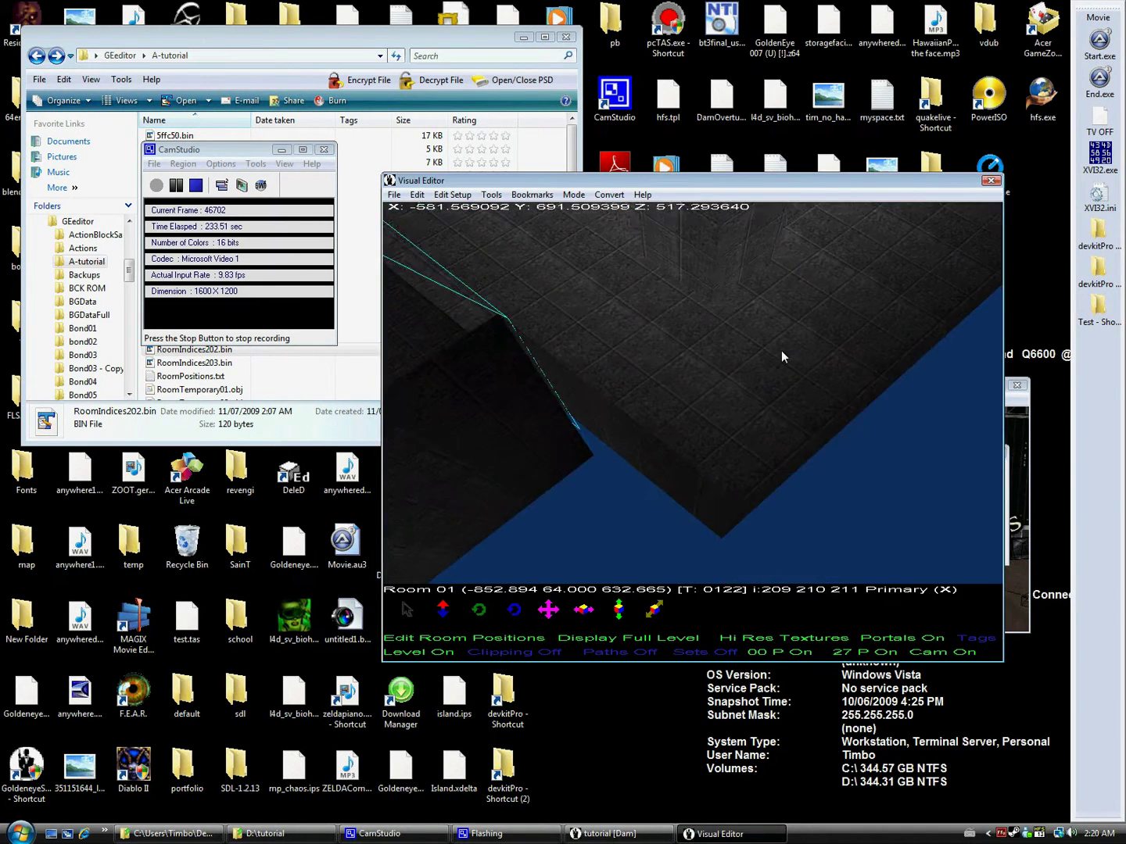
Step: Set red, green and blue to 80 for all three vertices of the first triangle on Room 03's pillar side
left_click(752, 406)
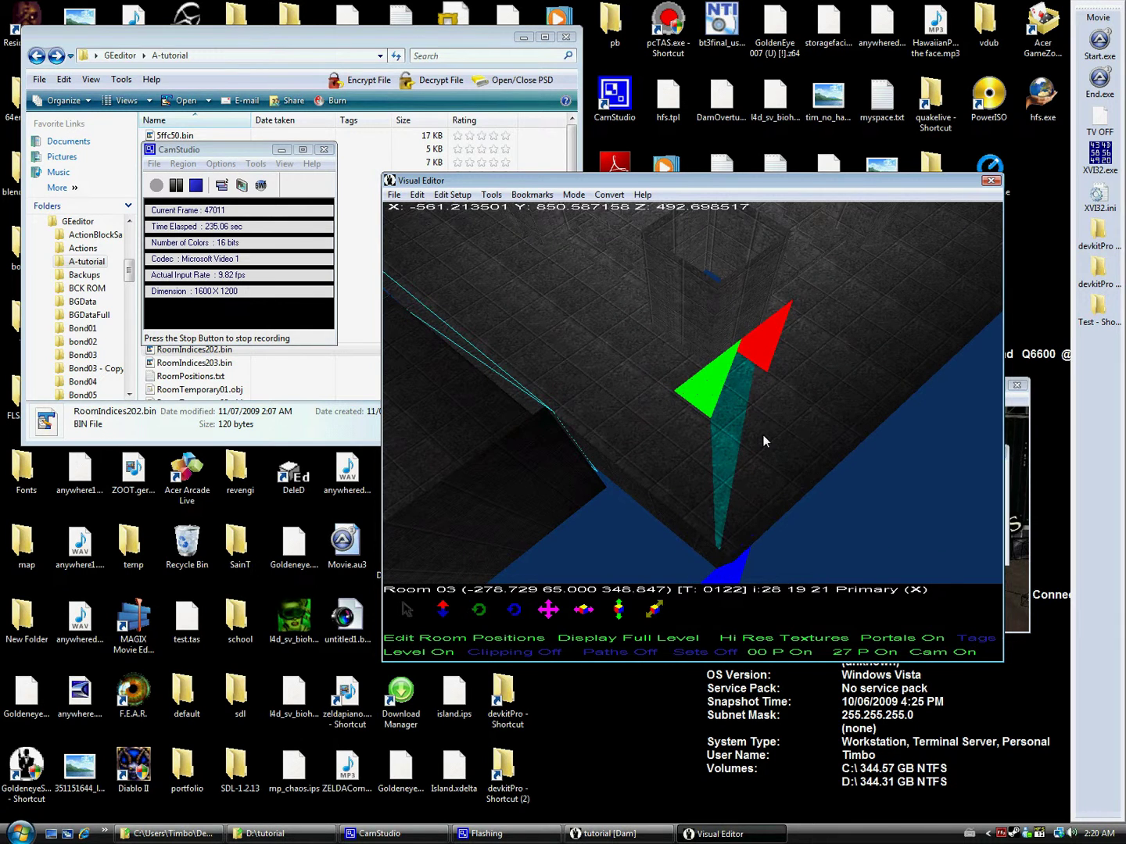
left_click_drag(744, 377, 635, 342)
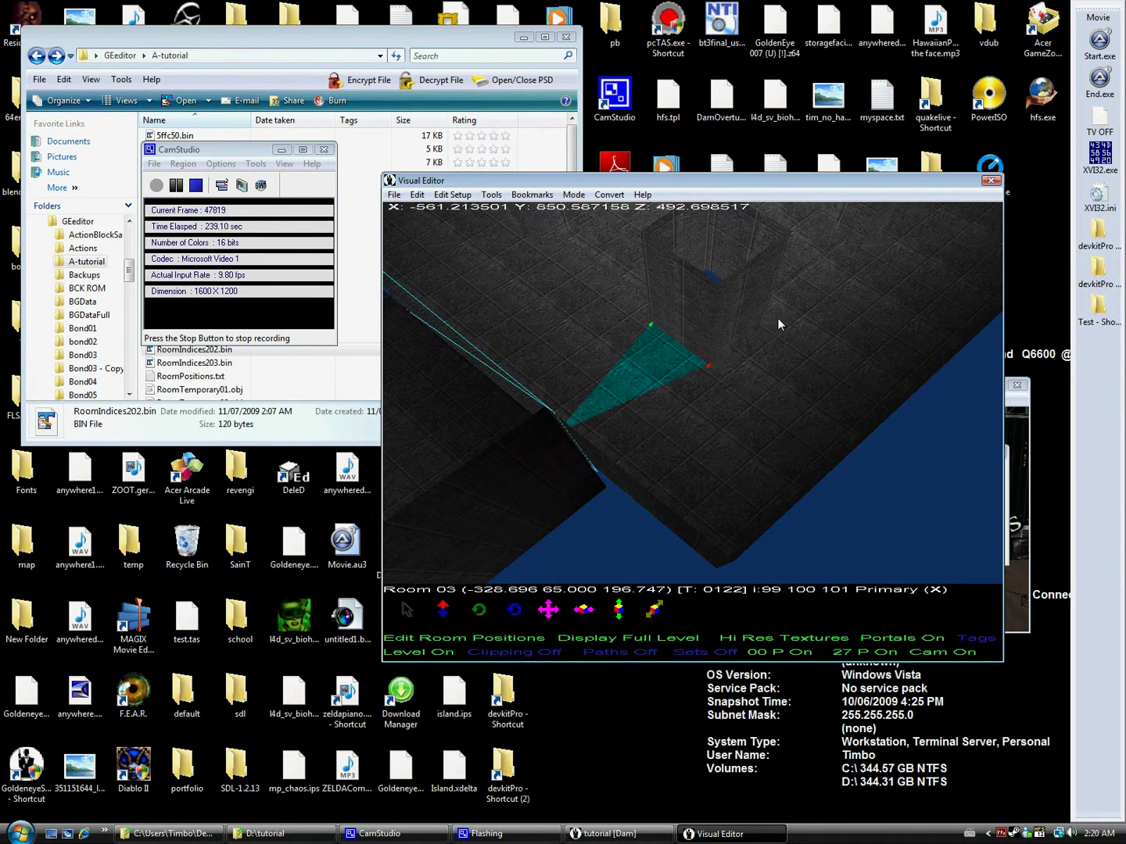
right_click(733, 332)
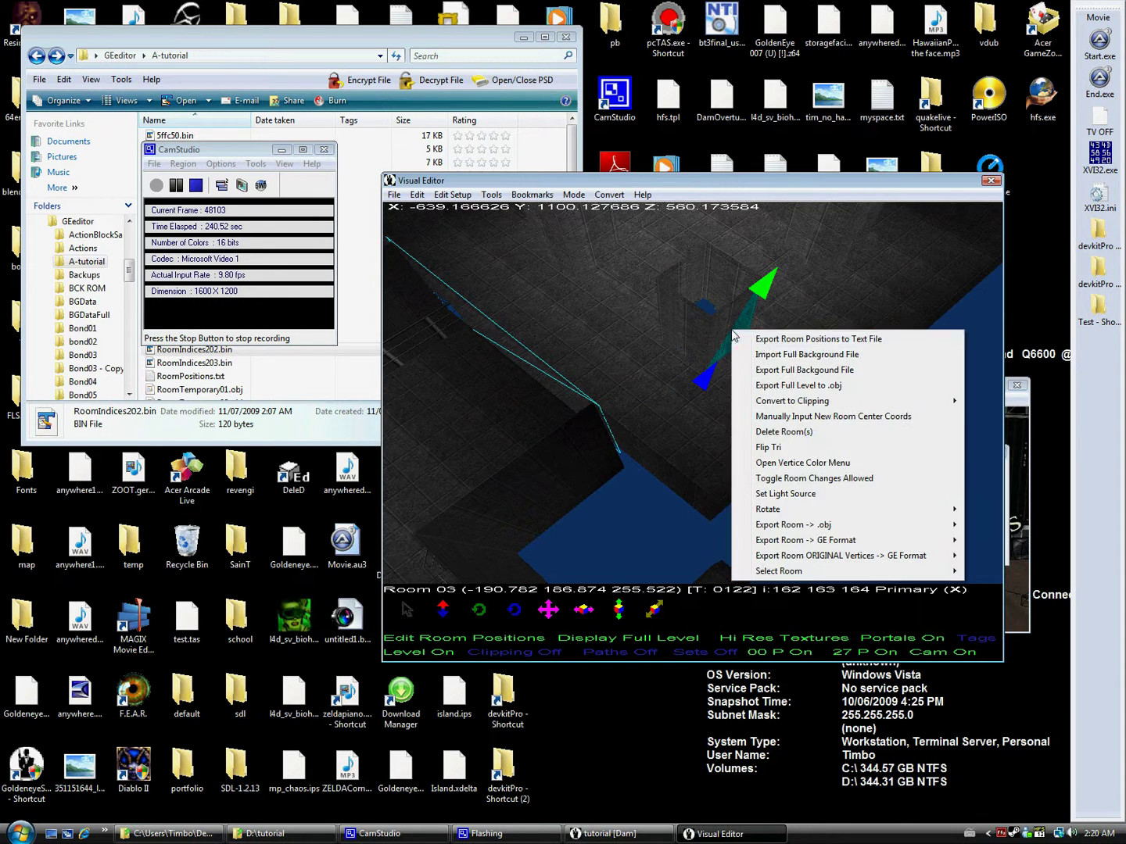
left_click(802, 464)
left_click_drag(755, 522, 691, 522)
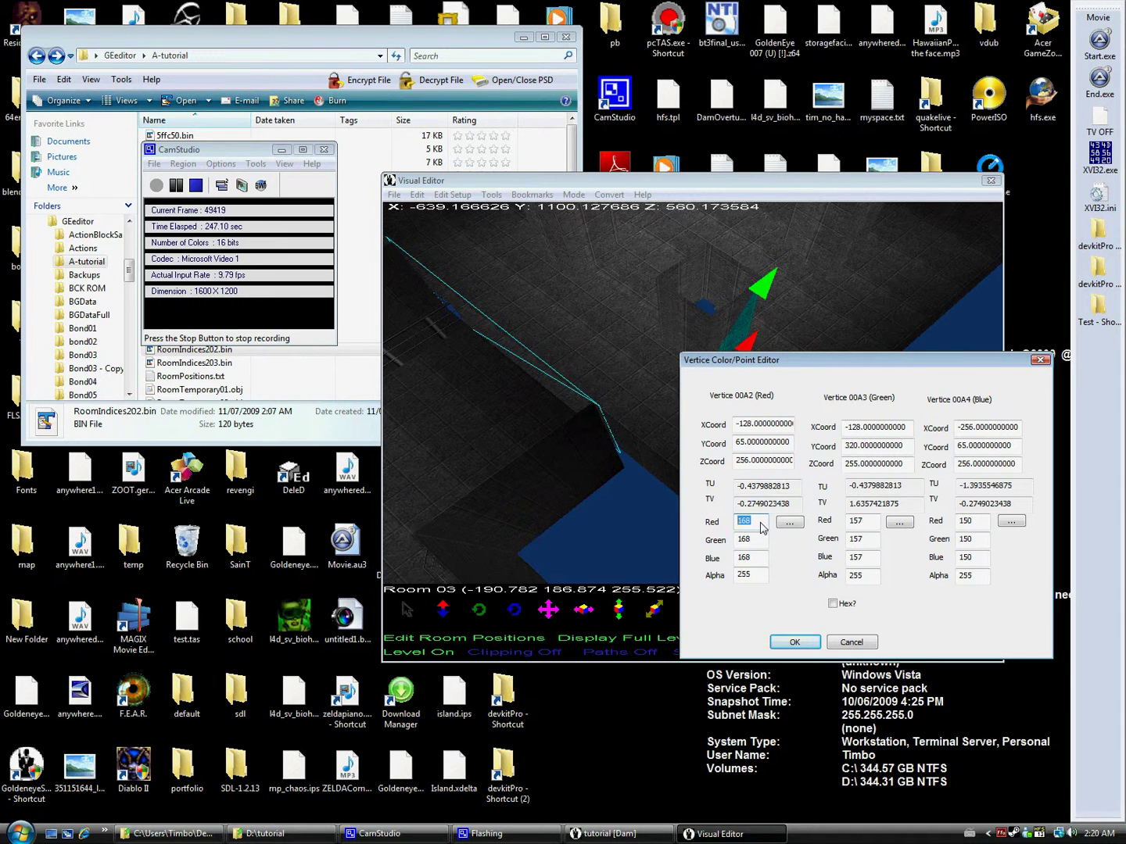
type("8")
type("80")
left_click_drag(756, 538, 707, 559)
type("80")
left_click_drag(863, 523, 849, 557)
type("808080")
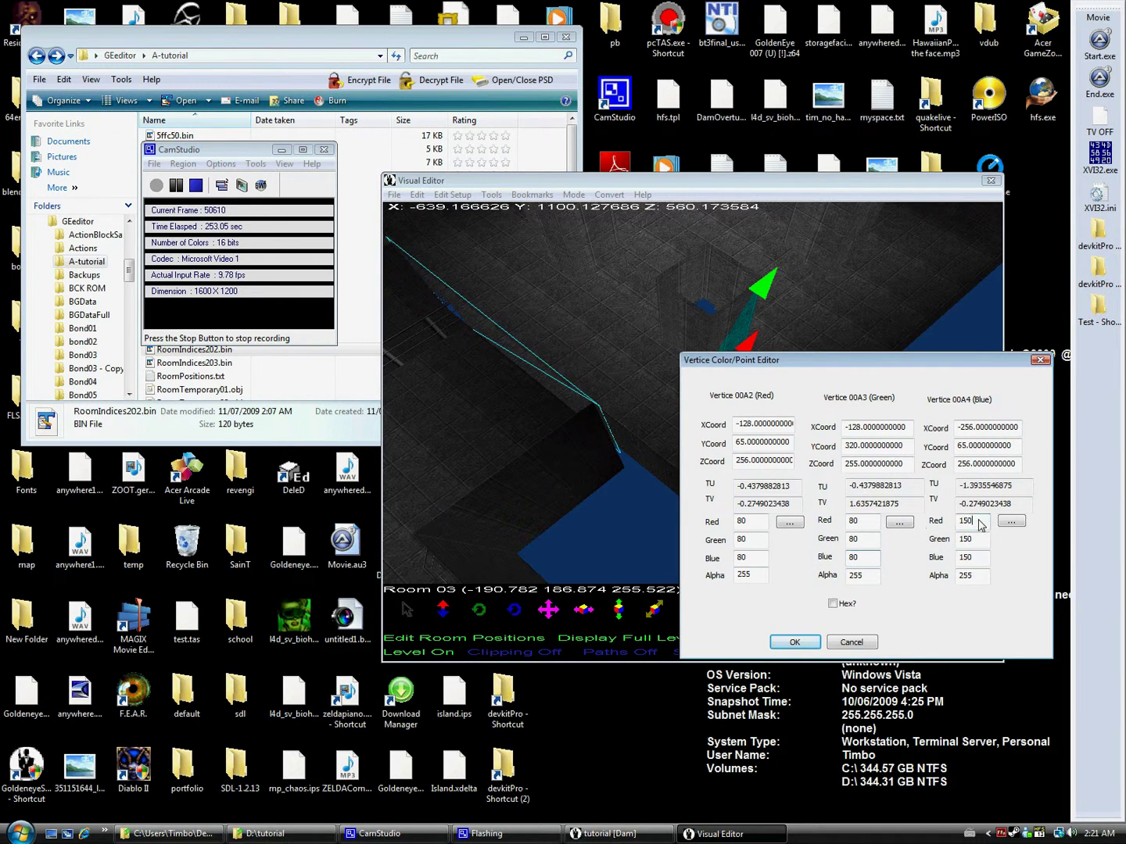
type("80")
left_click_drag(981, 525, 922, 565)
type("8080")
left_click(794, 643)
Step: Set red, green and blue to 80 for all three vertices of the second triangle on the same pillar side
left_click(714, 337)
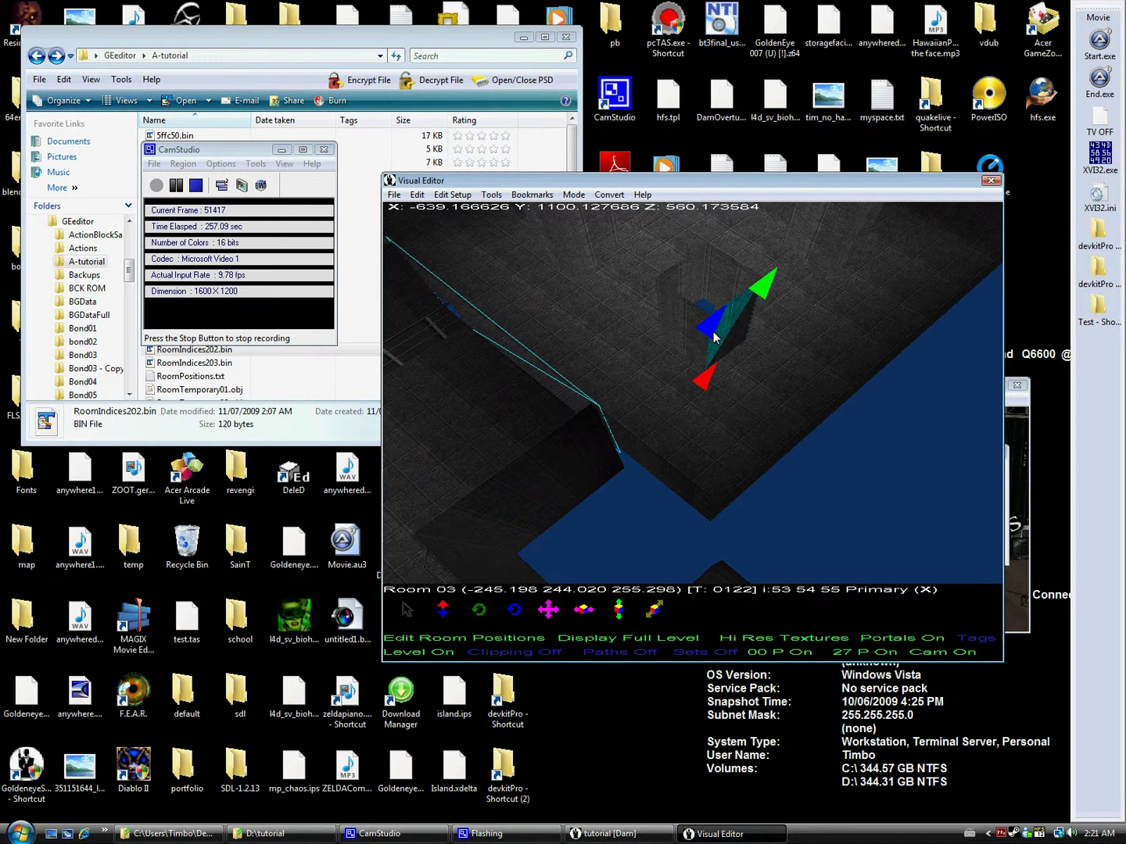
right_click(713, 337)
left_click(793, 466)
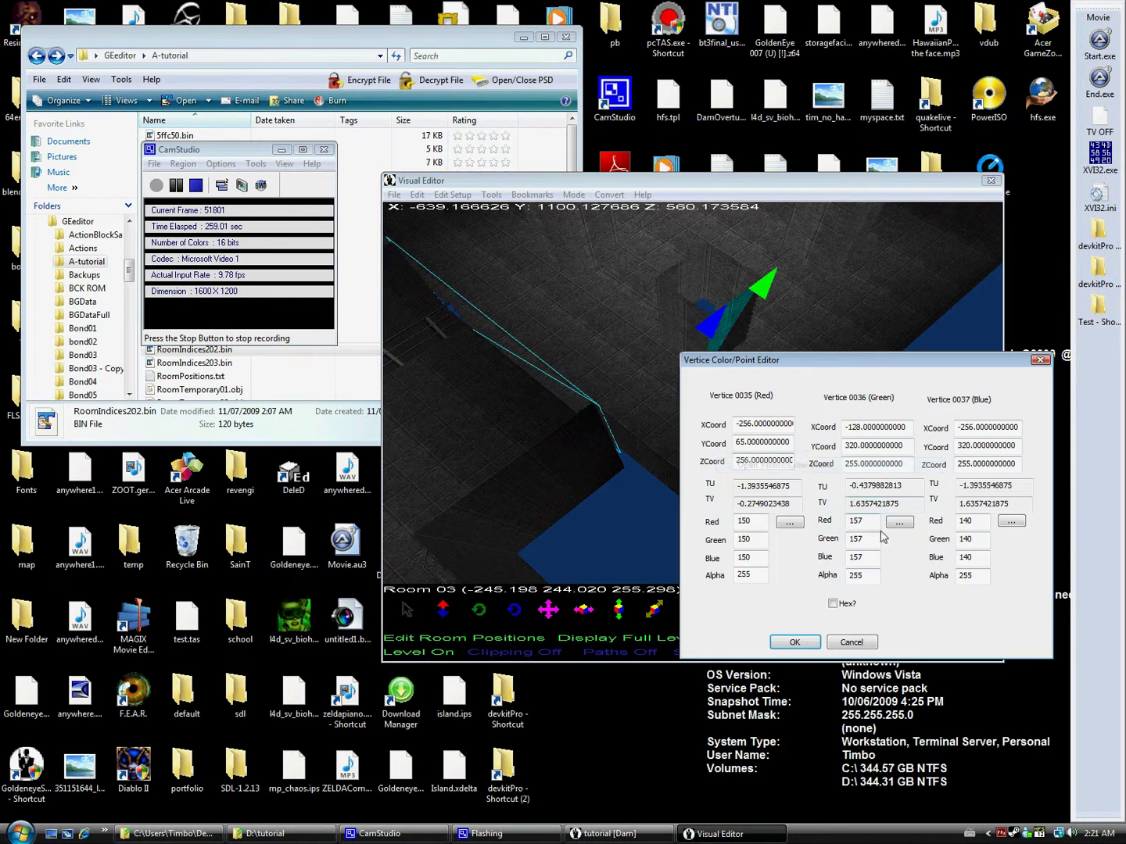
type("80")
left_click_drag(753, 523, 730, 561)
key("Tab")
type("8080")
left_click_drag(869, 519, 843, 555)
type("808080")
type("80")
left_click_drag(979, 522, 913, 557)
type("8080")
left_click(796, 643)
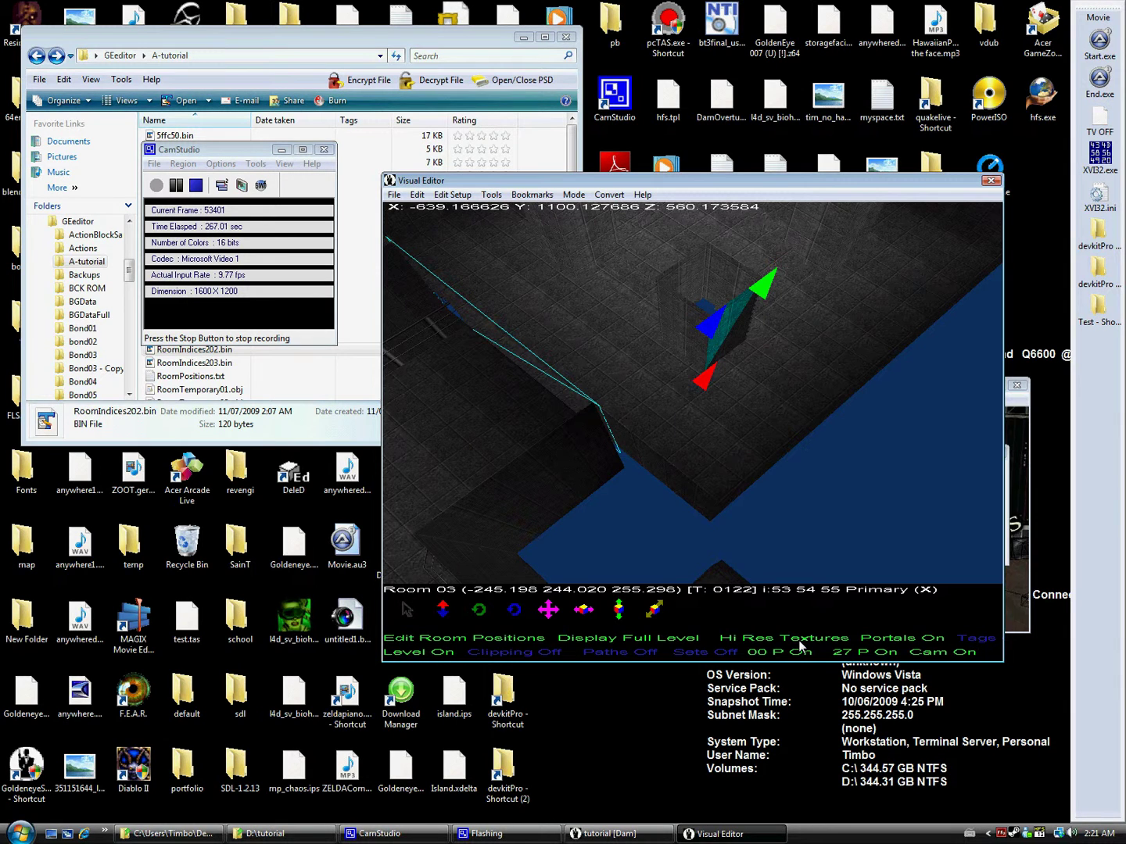
Step: Darken the floor triangle extending from the pillar's base by setting its three vertices' red, green and blue to 80
right_click(730, 395)
left_click(852, 530)
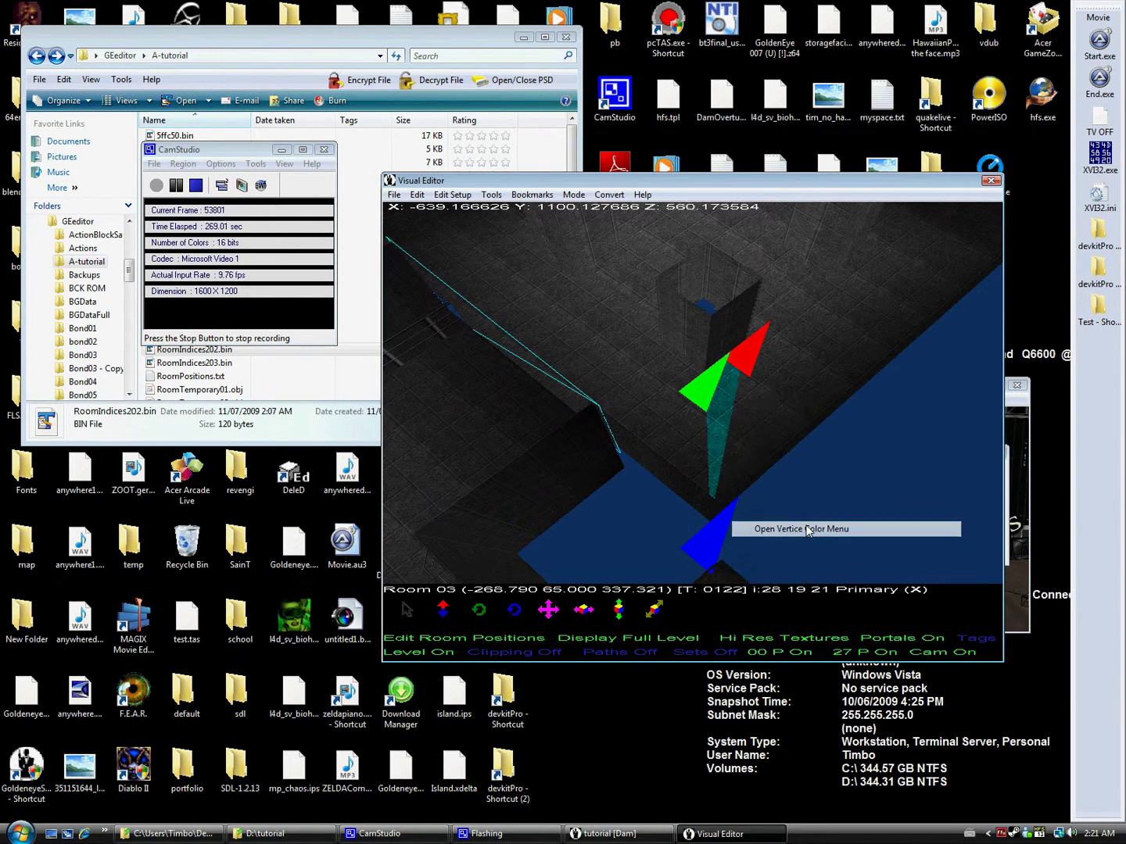
type("80")
left_click_drag(762, 523, 712, 559)
type("8080")
left_click_drag(875, 521, 848, 557)
type("808080")
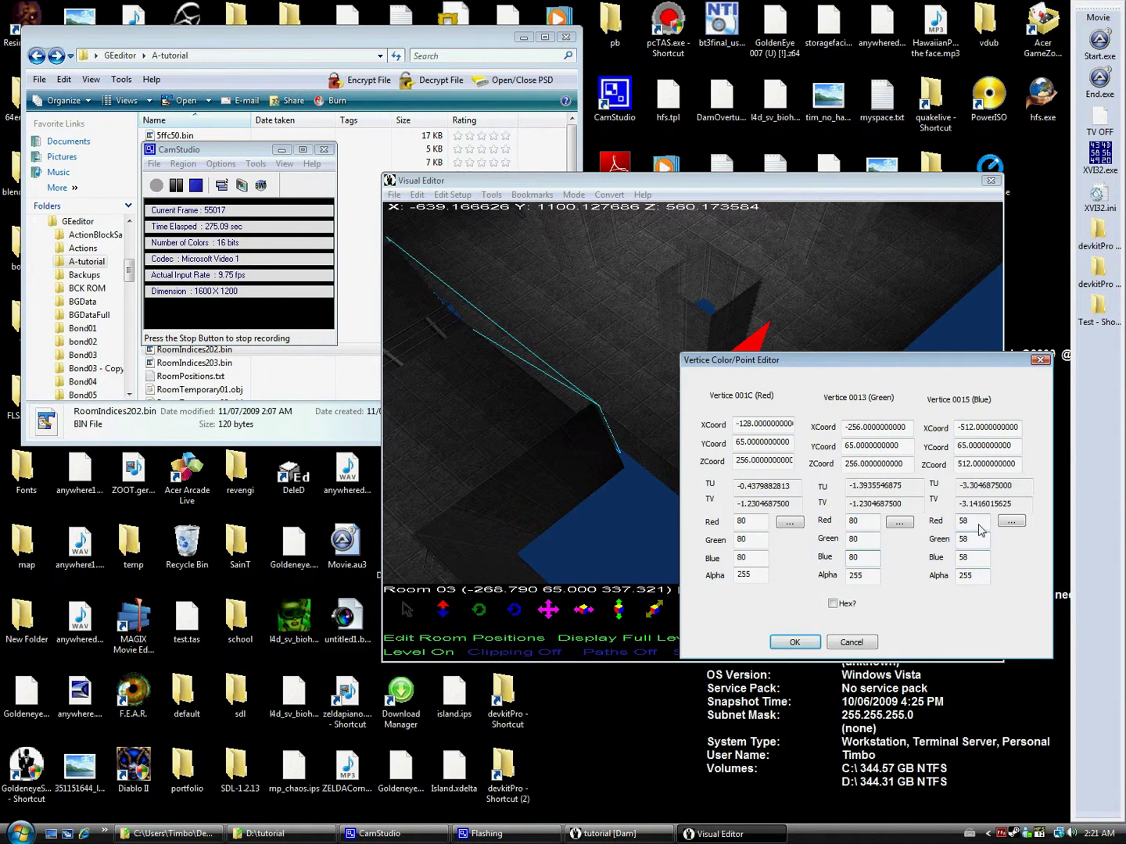
type("80")
left_click_drag(983, 521, 959, 558)
type("8080")
left_click(802, 641)
left_click(877, 493)
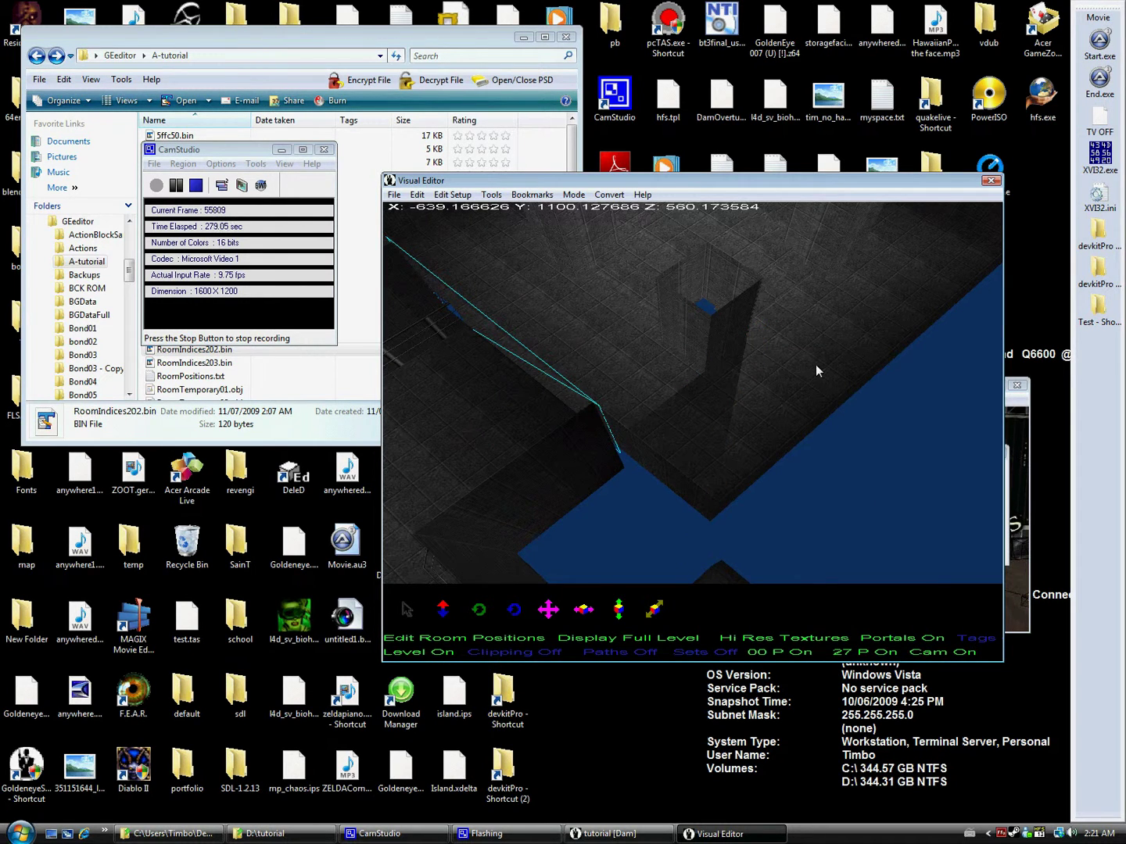
key("Up")
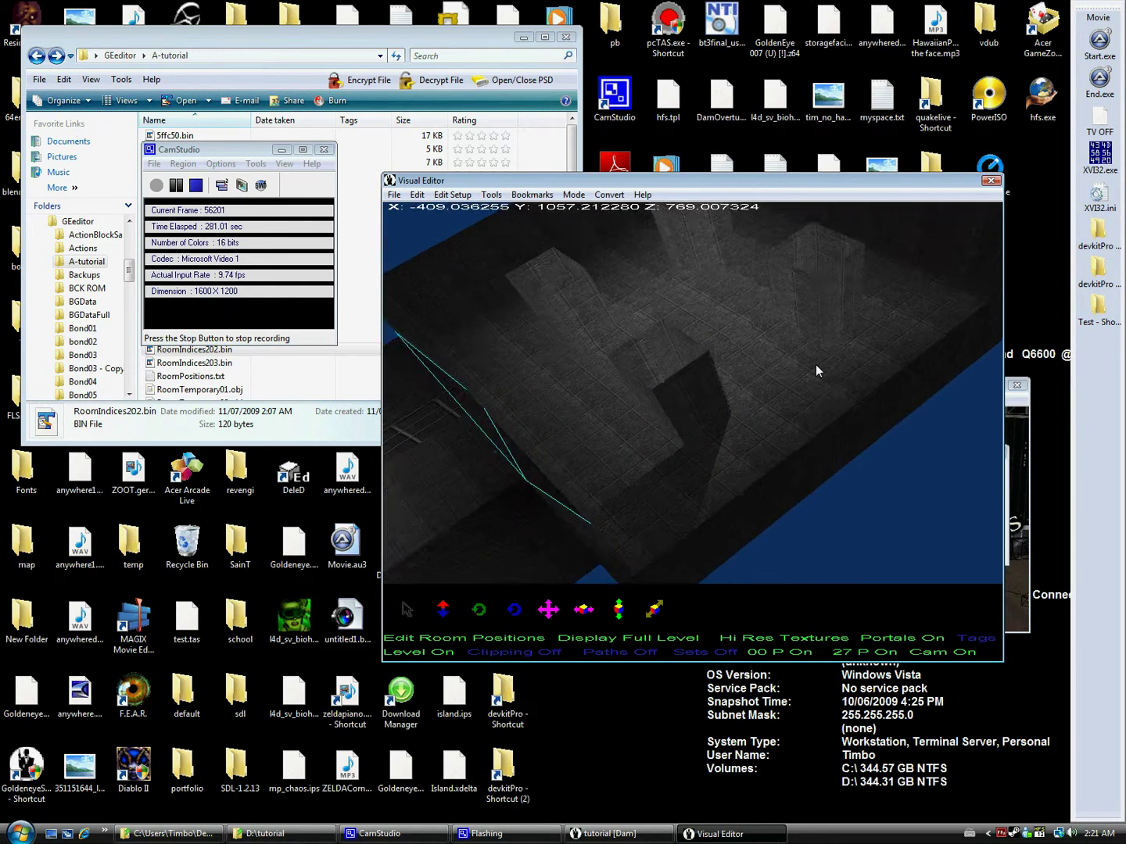
key("Up")
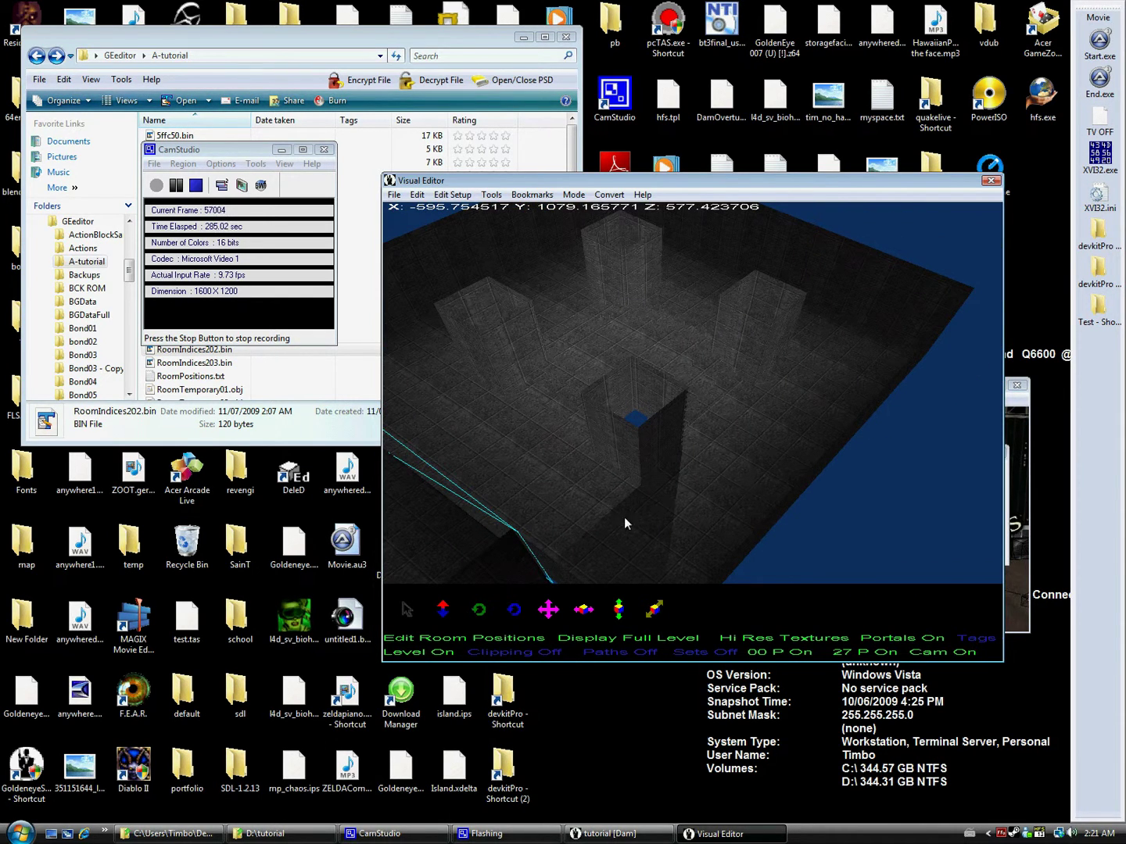
left_click(589, 505)
left_click(581, 488)
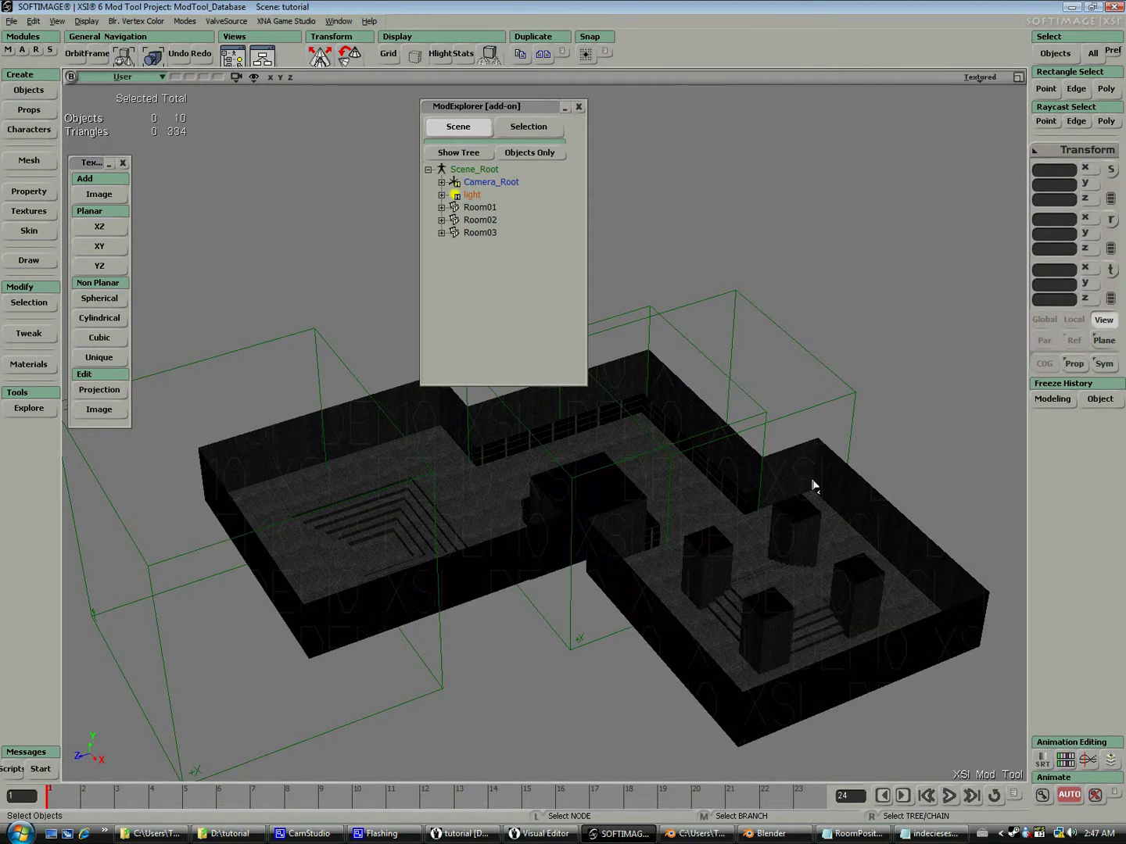
Step: Close the ModExplorer and select the room object with the four pillars
left_click_drag(811, 484, 779, 510)
left_click(580, 107)
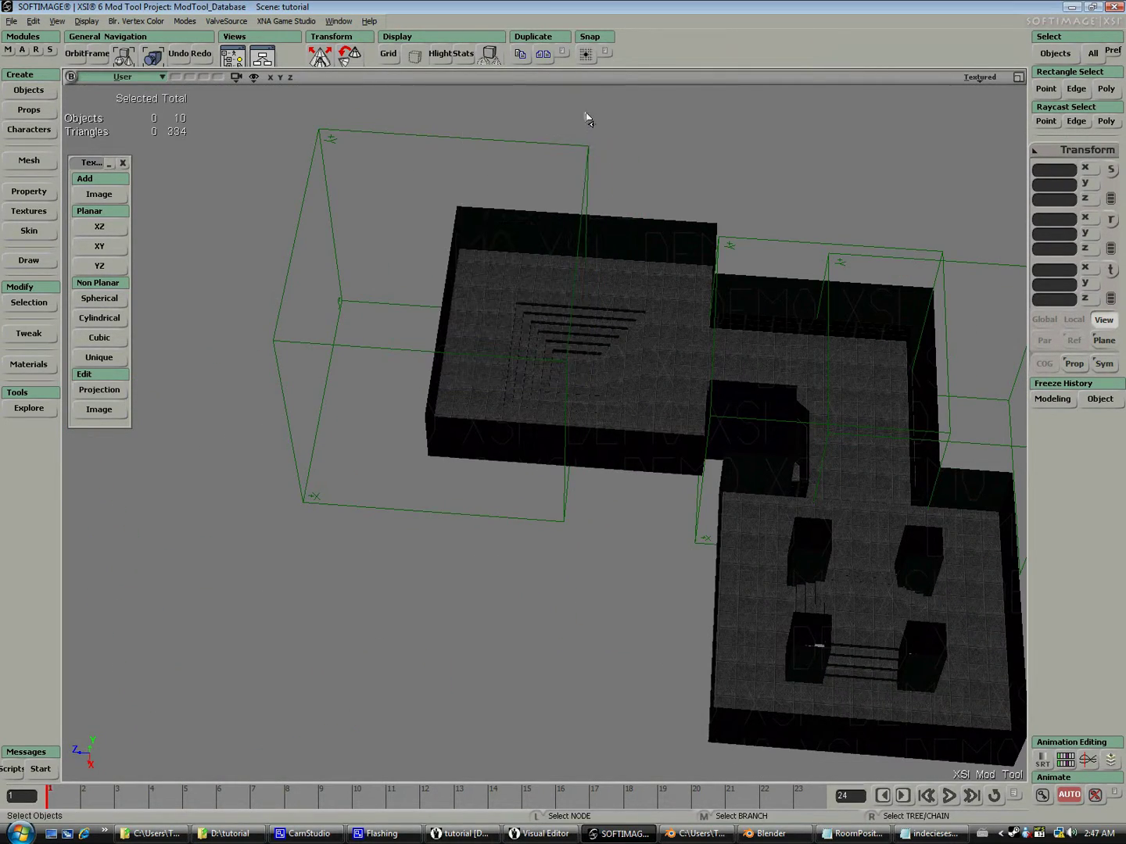
key("s")
middle_click_drag(799, 324, 653, 270)
left_click(1055, 55)
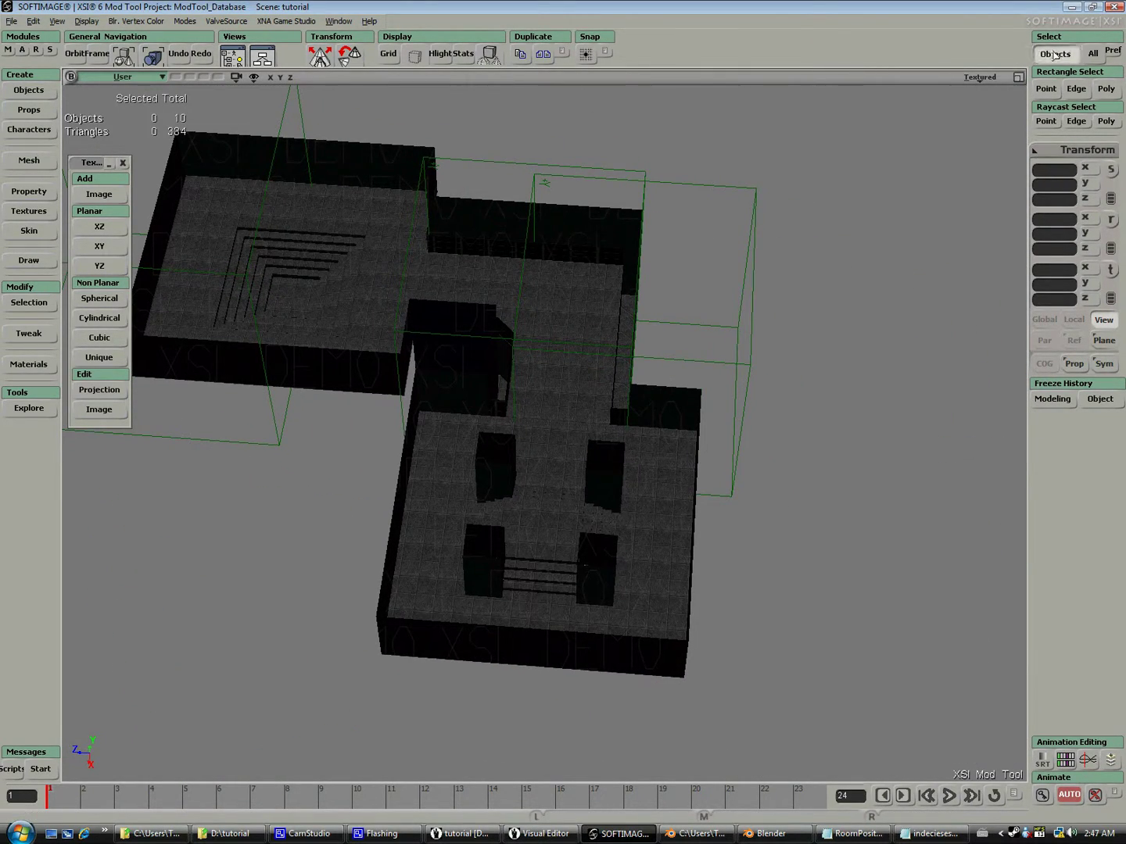
left_click(601, 593)
Step: Select the three floor polygons between the pillar nearest the doorway and the adjacent room corner
key("s")
right_click_drag(705, 389, 696, 559)
left_click_drag(696, 560, 599, 467)
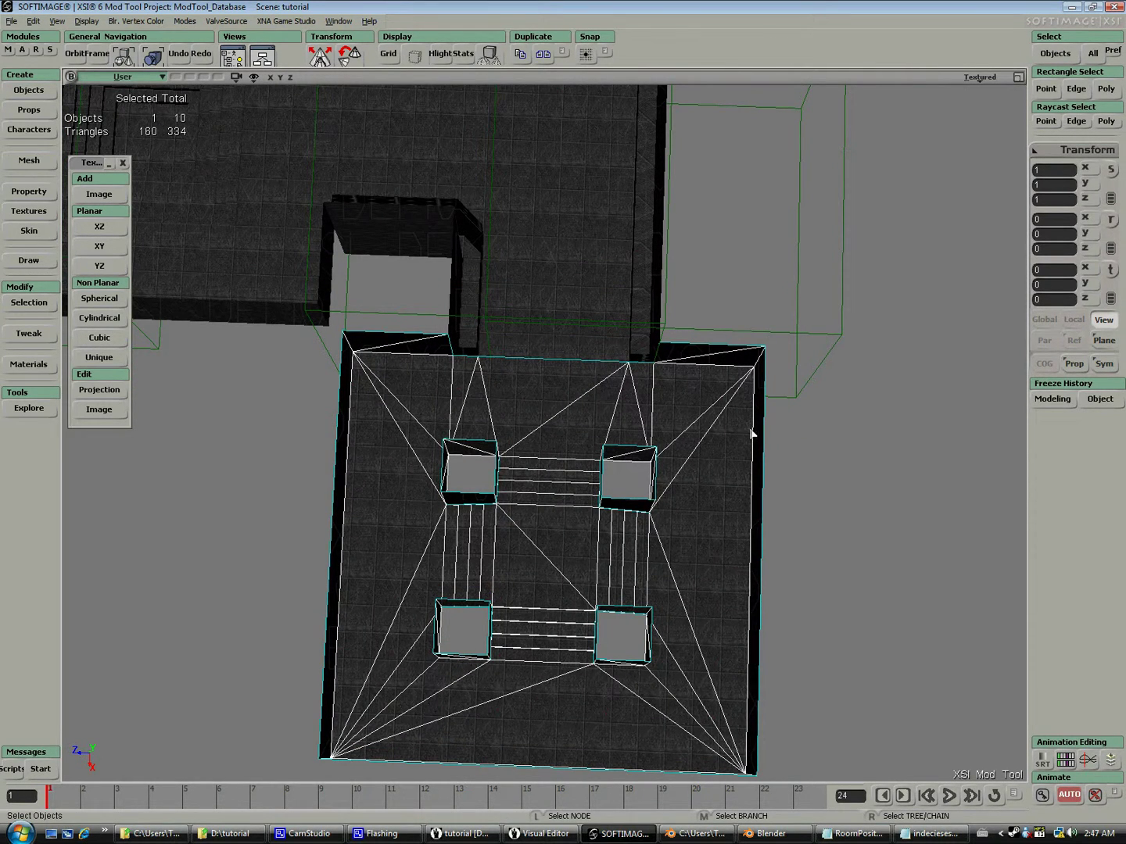
left_click(1104, 123)
key("ctrl+a")
mouse_move(628, 435)
left_mouse_down()
mouse_move(687, 414)
mouse_move(670, 388)
left_mouse_up()
Step: Slice the selected floor polygons with the Knife tool along a line from the pillar's corner to the room's corner
right_click(669, 388)
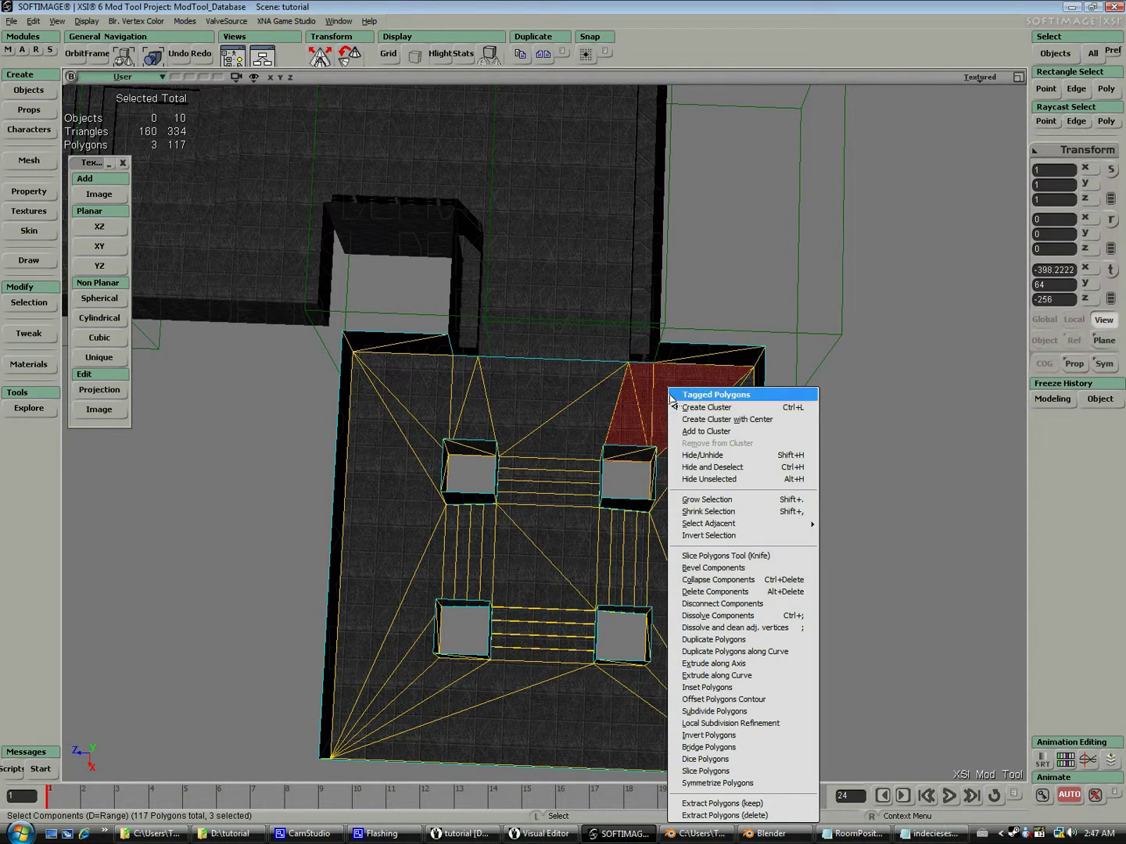
key("F12")
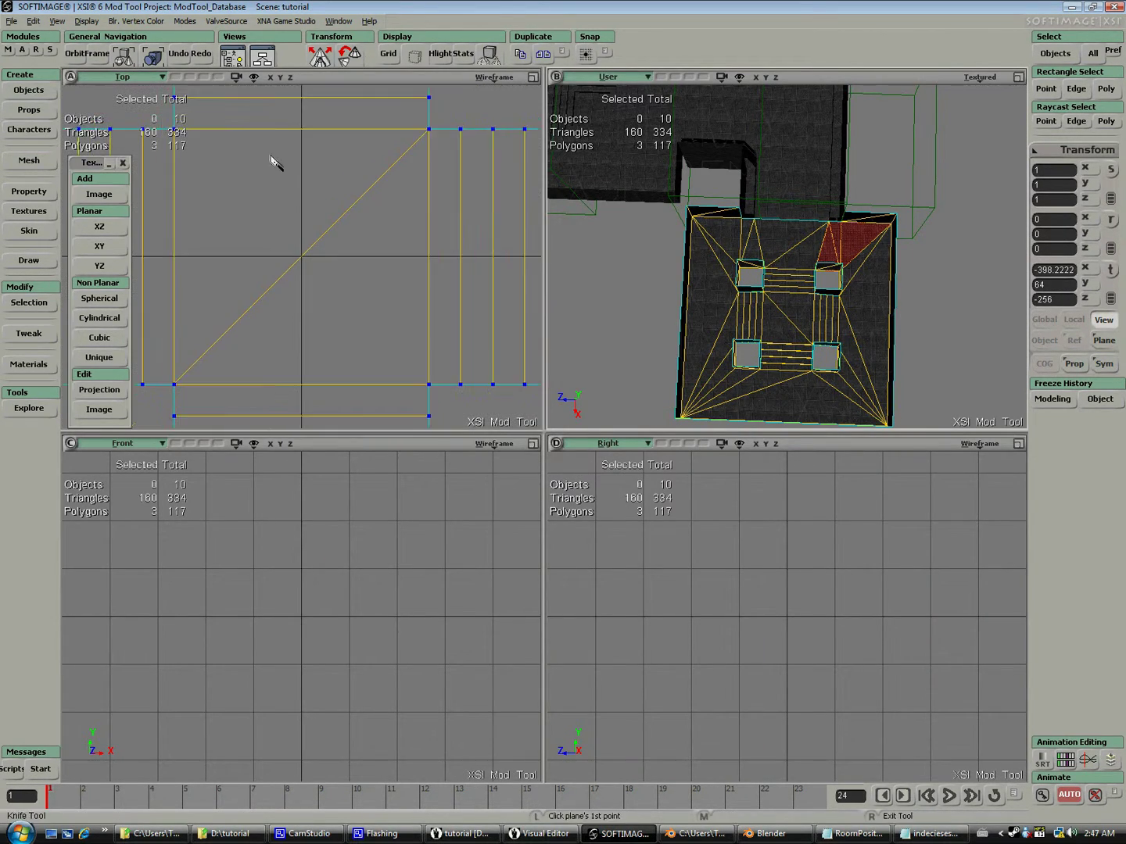
scroll(271, 164, "up", 5)
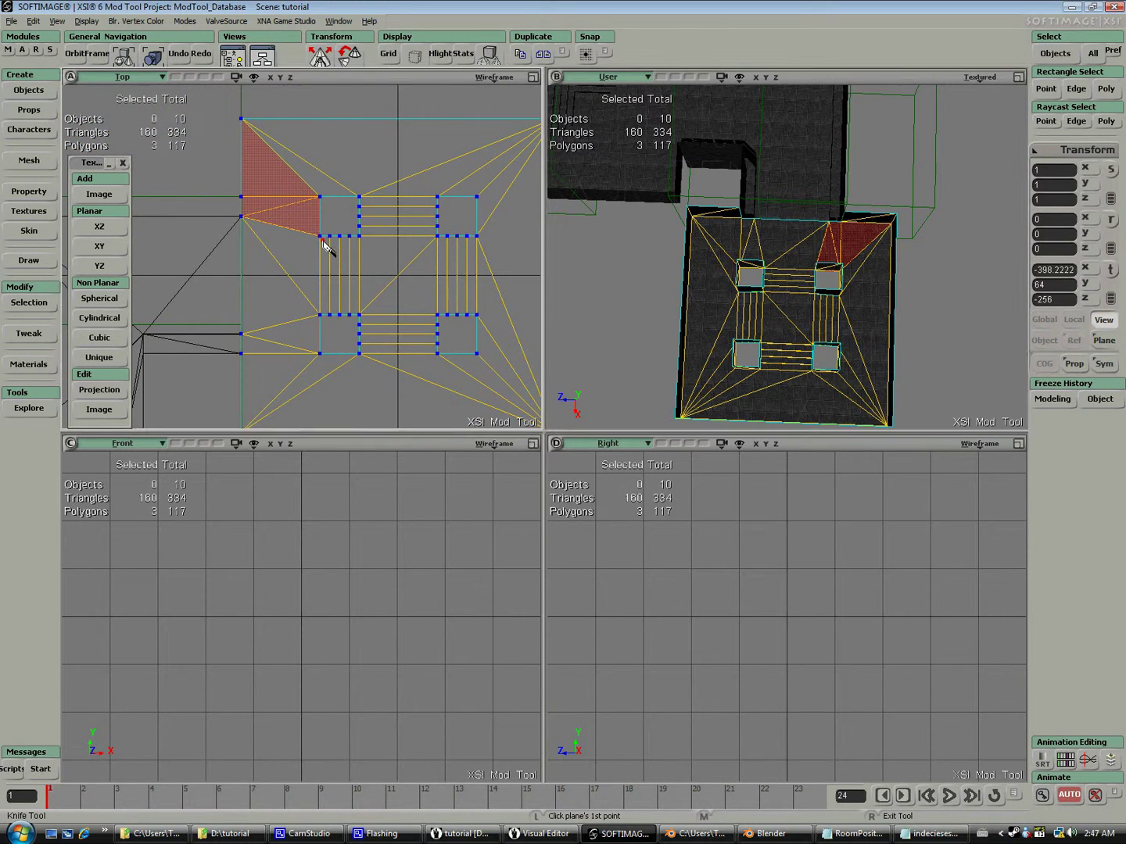
left_click(320, 236)
left_click(232, 127)
key("Escape")
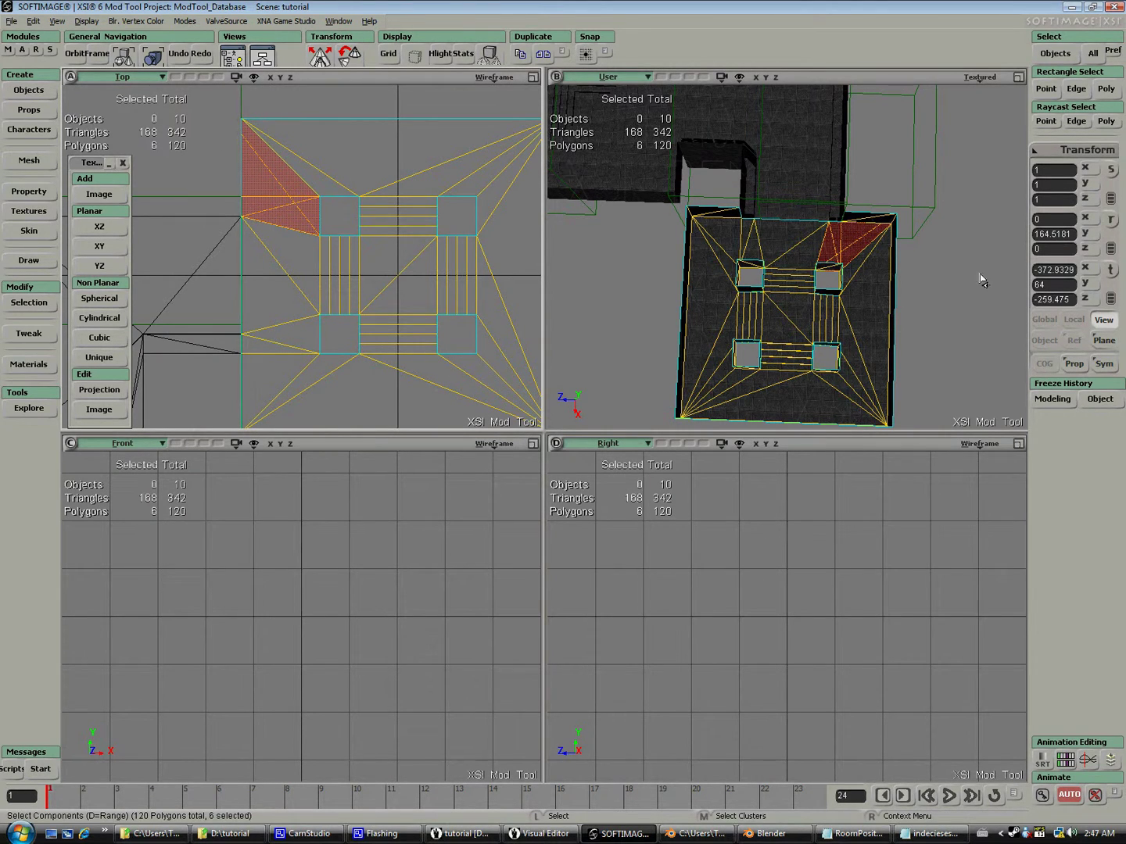
scroll(853, 211, "up", 6)
key("s")
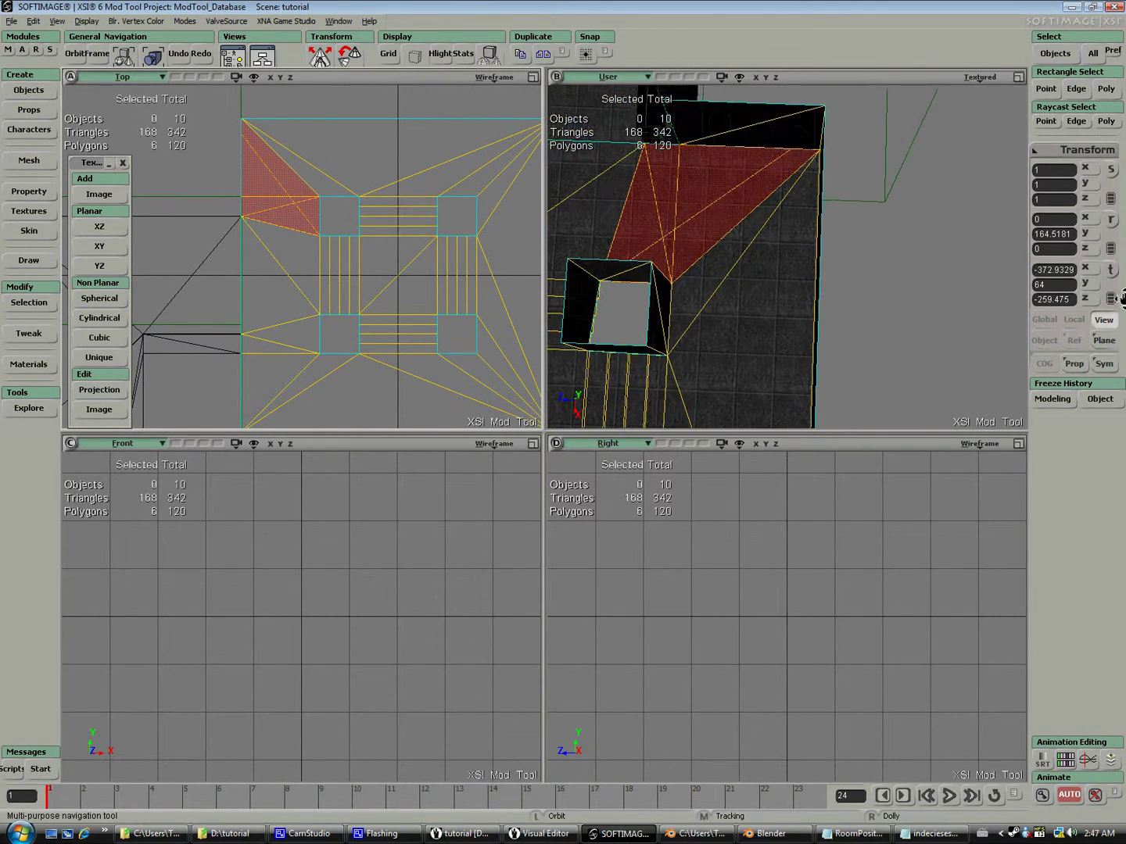
Step: Weld the extra cut point beside the pillar to the neighbouring point on the adjacent floor edge
left_click(1046, 121)
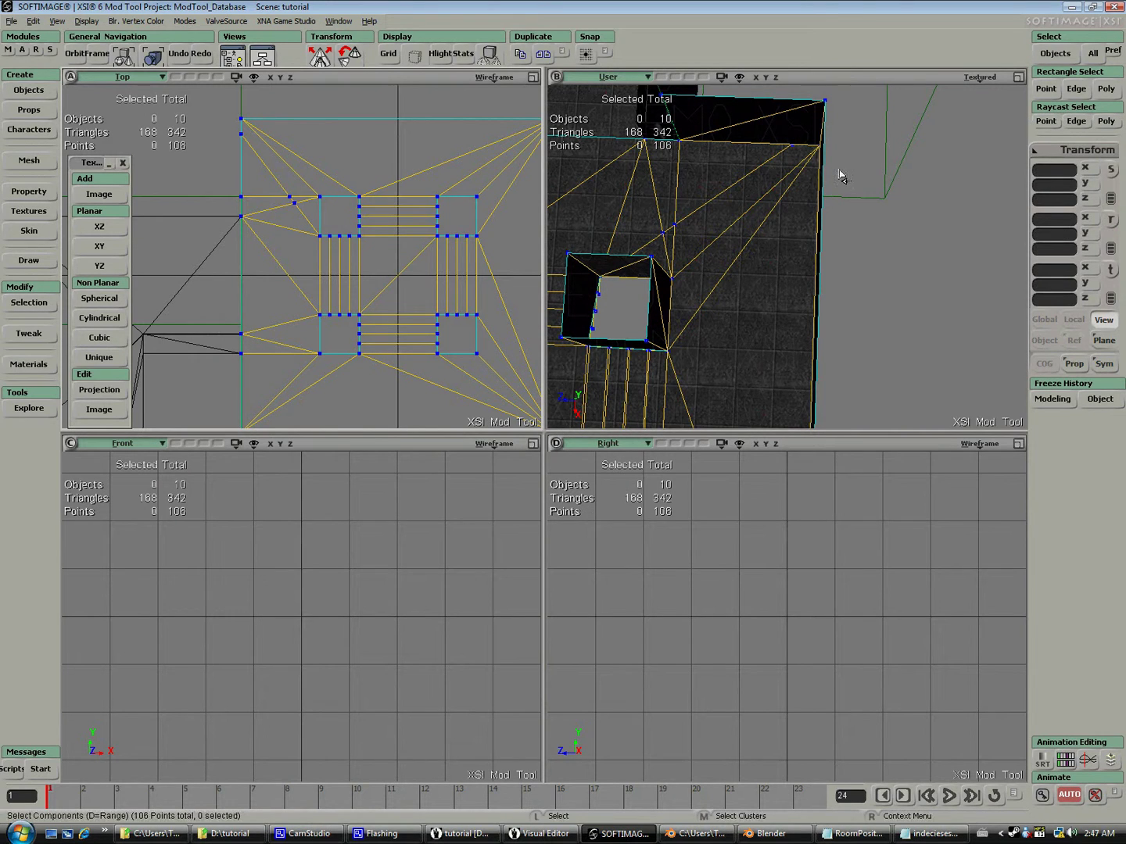
right_click(664, 233)
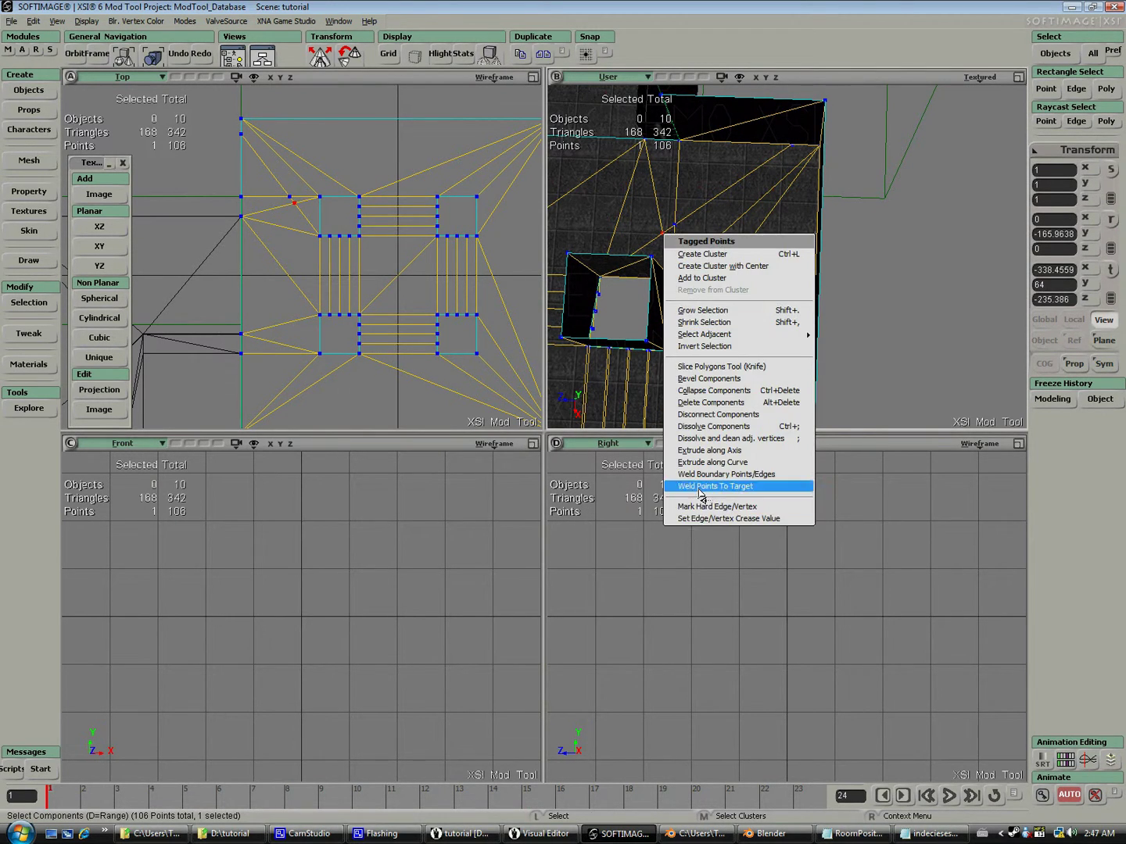
key("Escape")
key("Delete")
Step: Weld the extra cut point on the room's outer edge to the room's corner point
right_click_drag(797, 201, 789, 125)
right_click(770, 135)
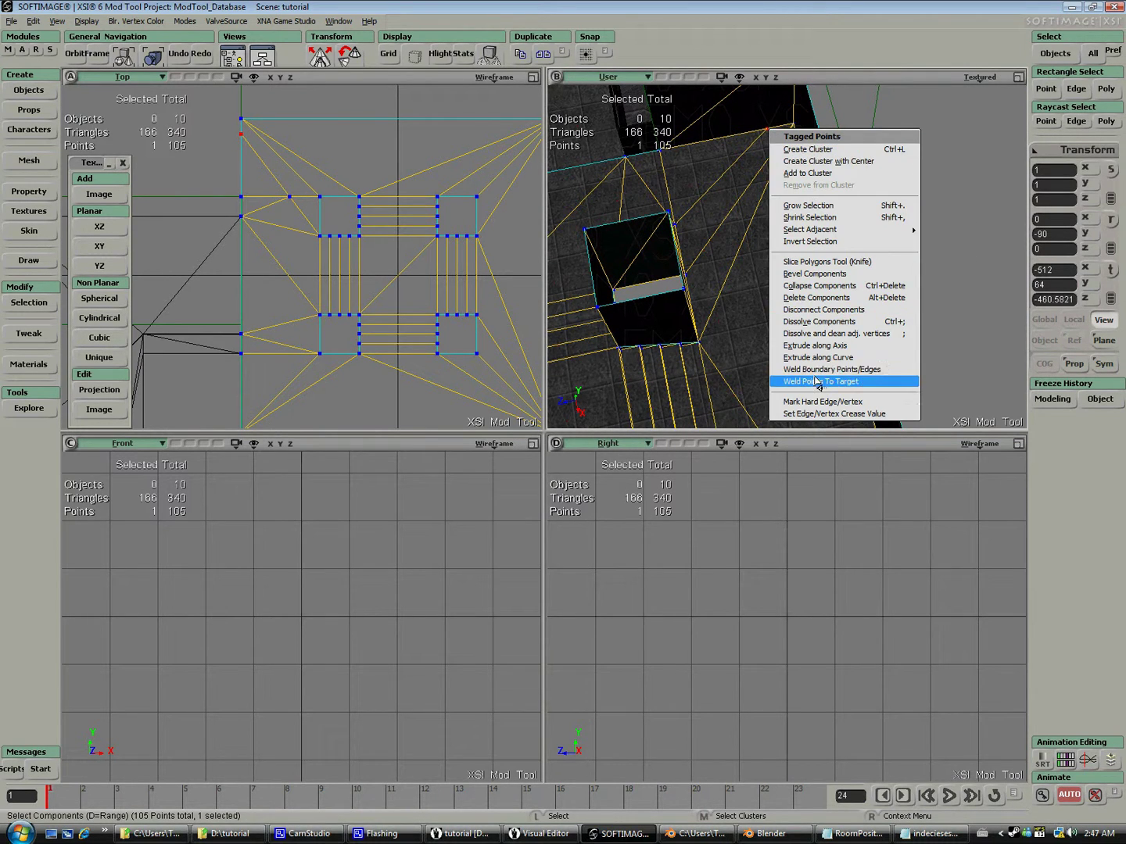
left_click(821, 380)
left_click(793, 125)
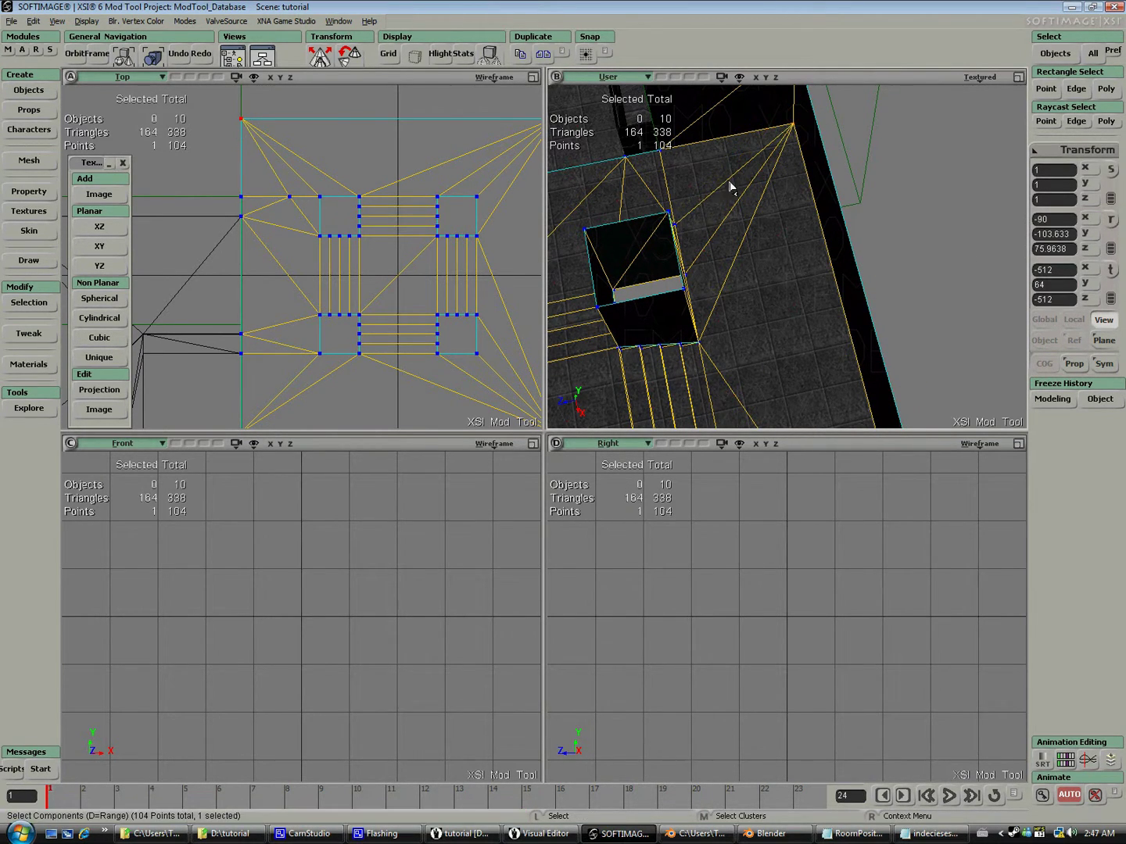
Step: Move the remaining cut point beside the pillar along X to about -336, closer to the pillar
left_click(291, 198)
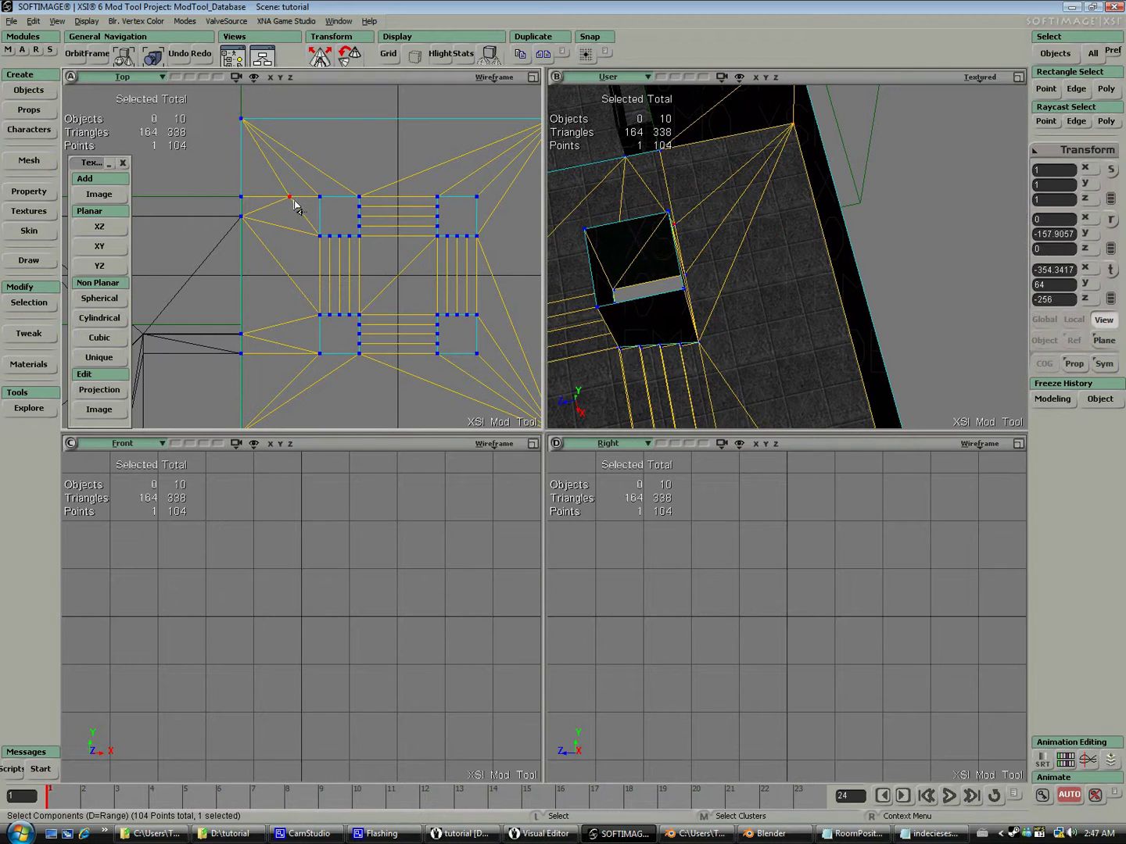
key("v")
mouse_move(318, 201)
left_mouse_down()
mouse_move(333, 196)
mouse_move(307, 201)
mouse_move(321, 201)
left_mouse_up()
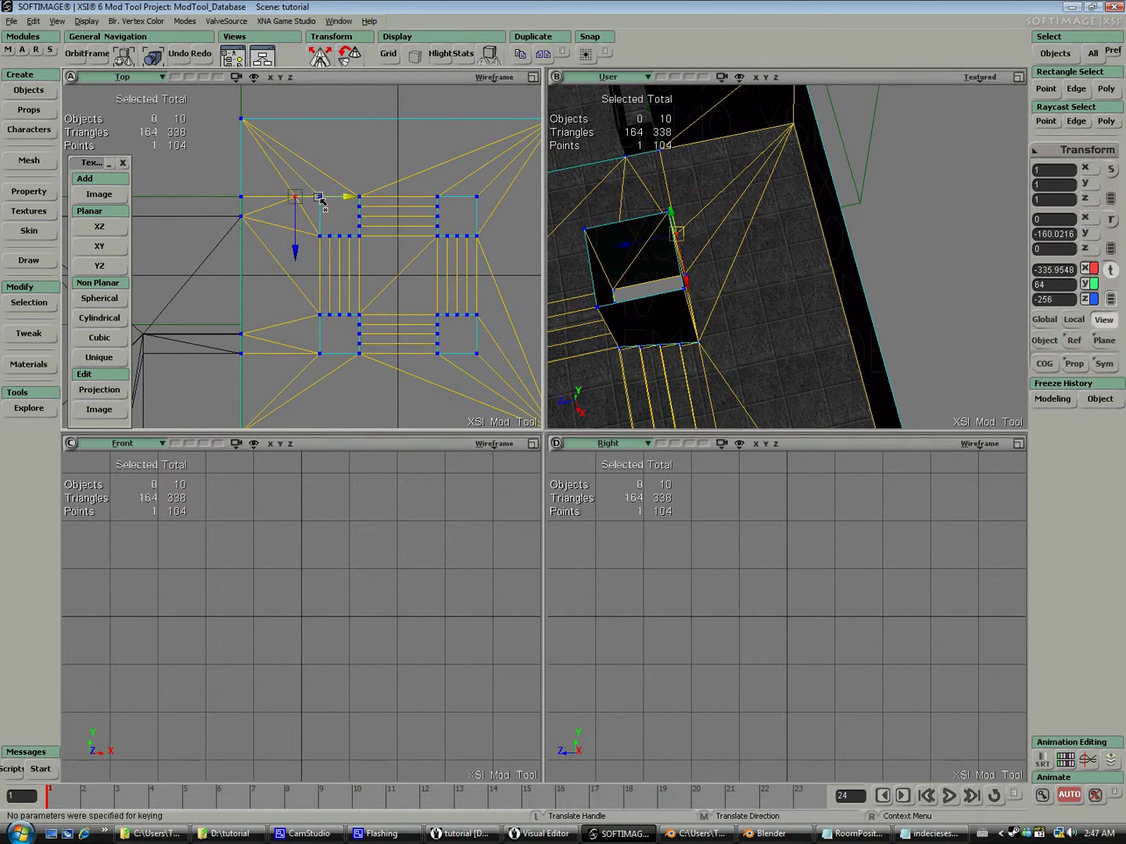
Step: Return to object selection and select the adjacent room object with the railings
key("s")
left_click_drag(829, 258, 878, 248)
right_click_drag(877, 248, 674, 171)
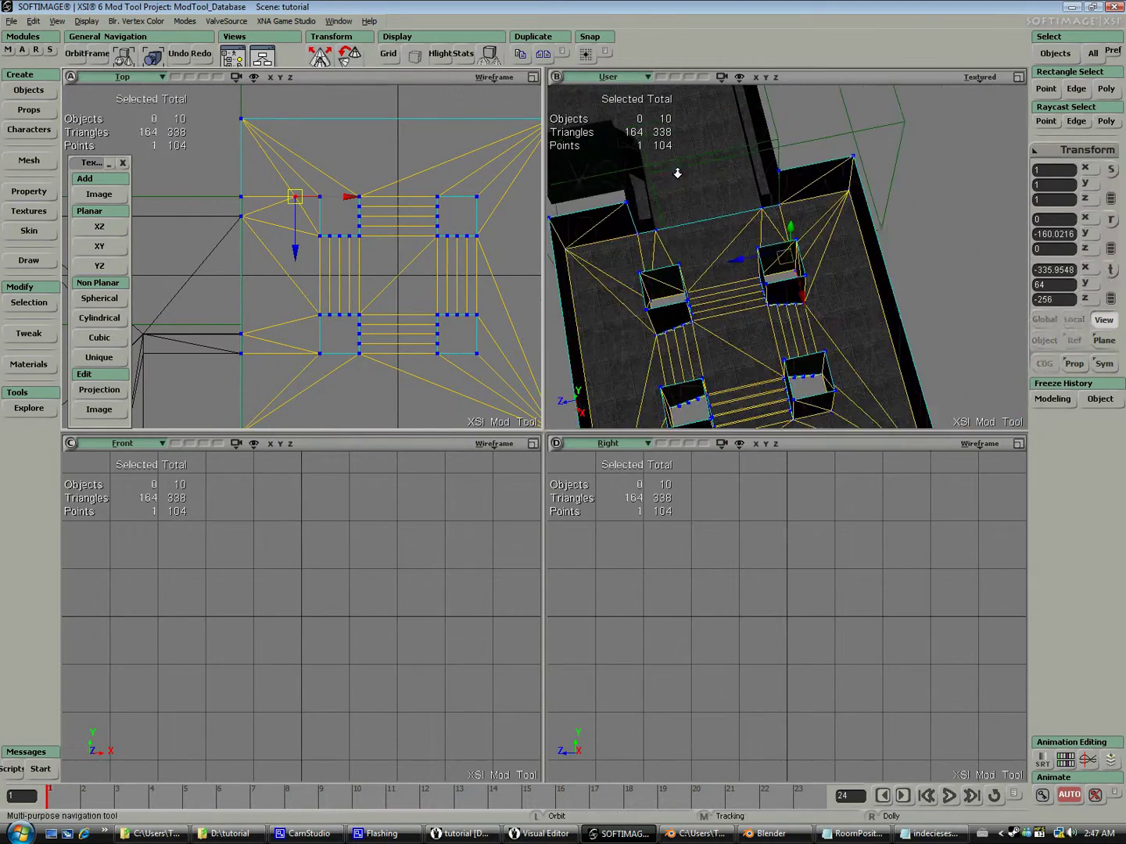
left_click_drag(674, 171, 860, 219)
left_click(1056, 55)
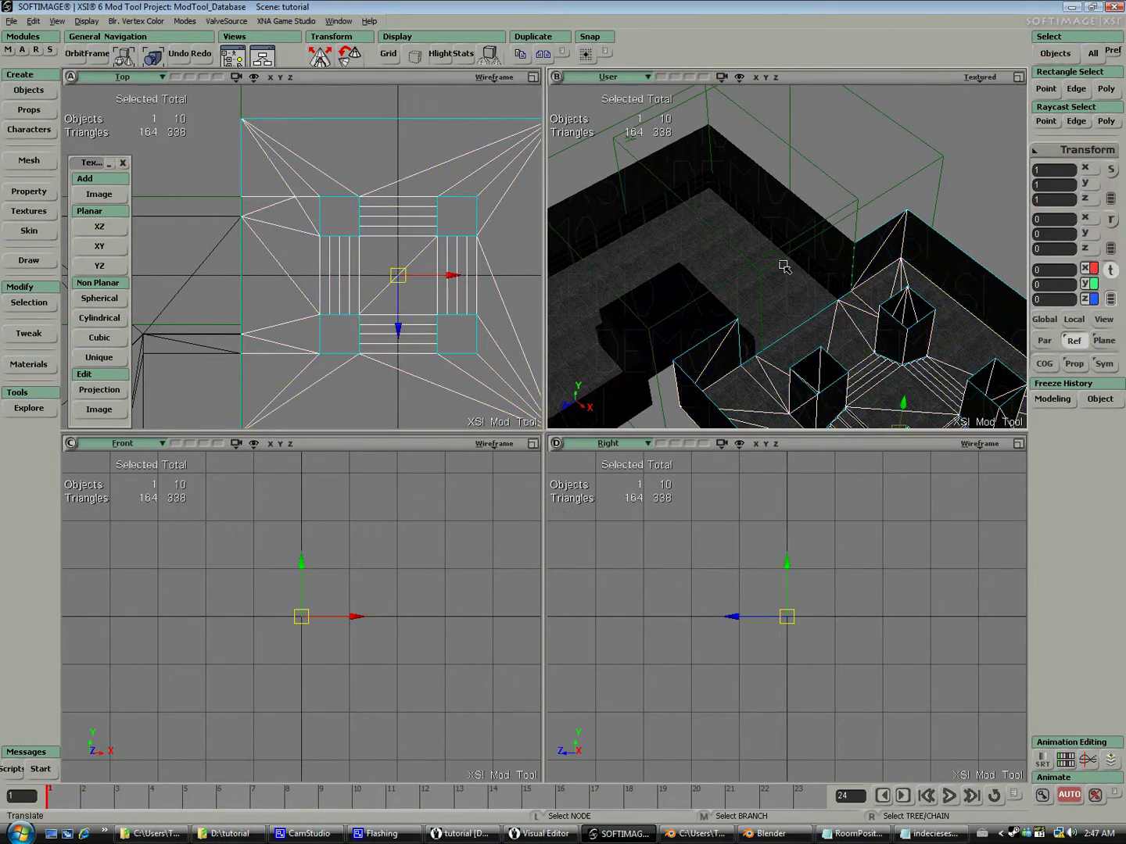
left_click(803, 274)
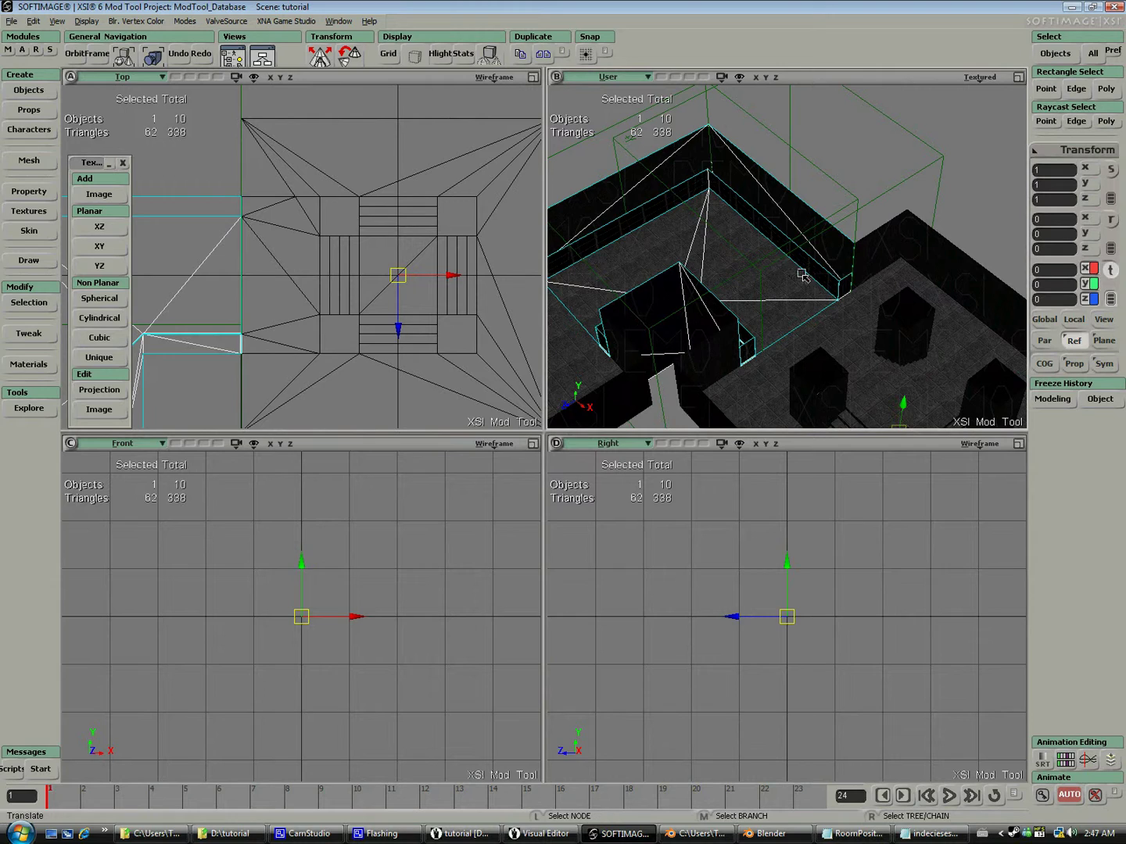
Step: Activate raycast polygon selection, maximize the User view and set its display to Textured Decal
left_click(1105, 121)
key("s")
right_click_drag(782, 235, 794, 322)
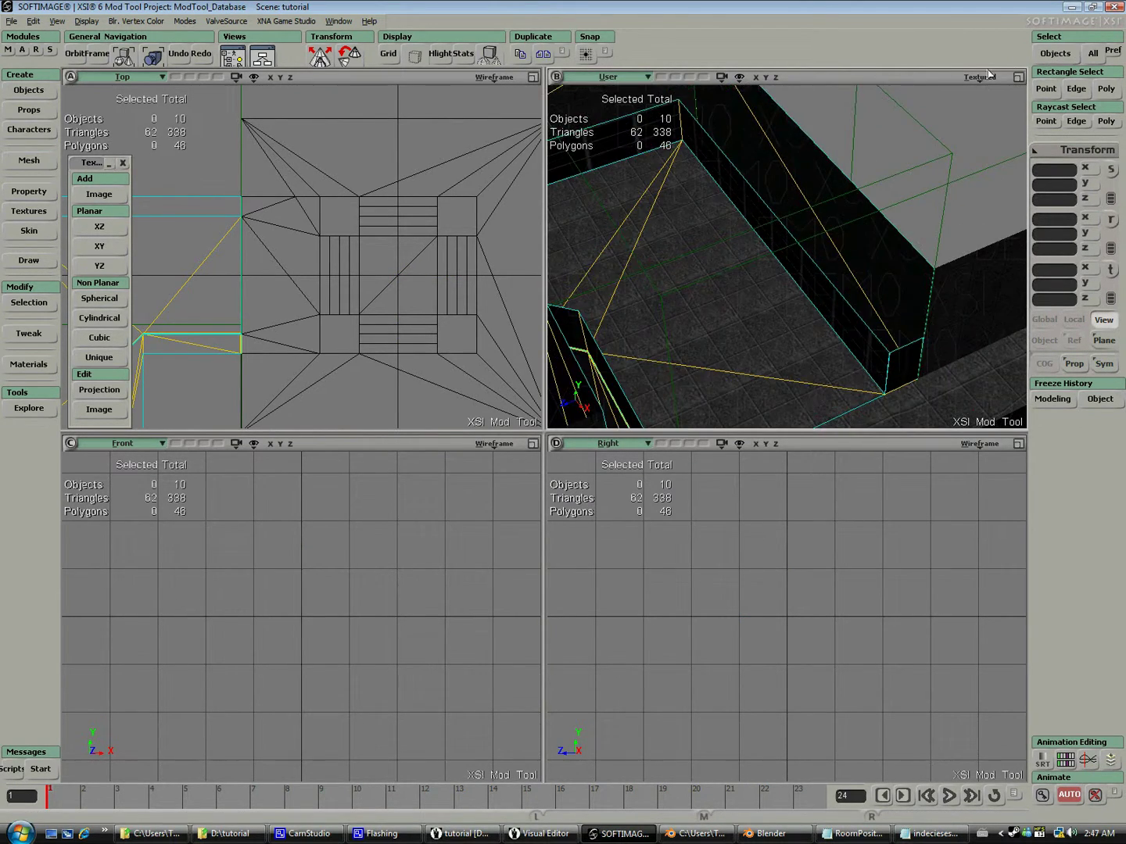
left_click(1018, 77)
left_click(980, 78)
left_click(921, 310)
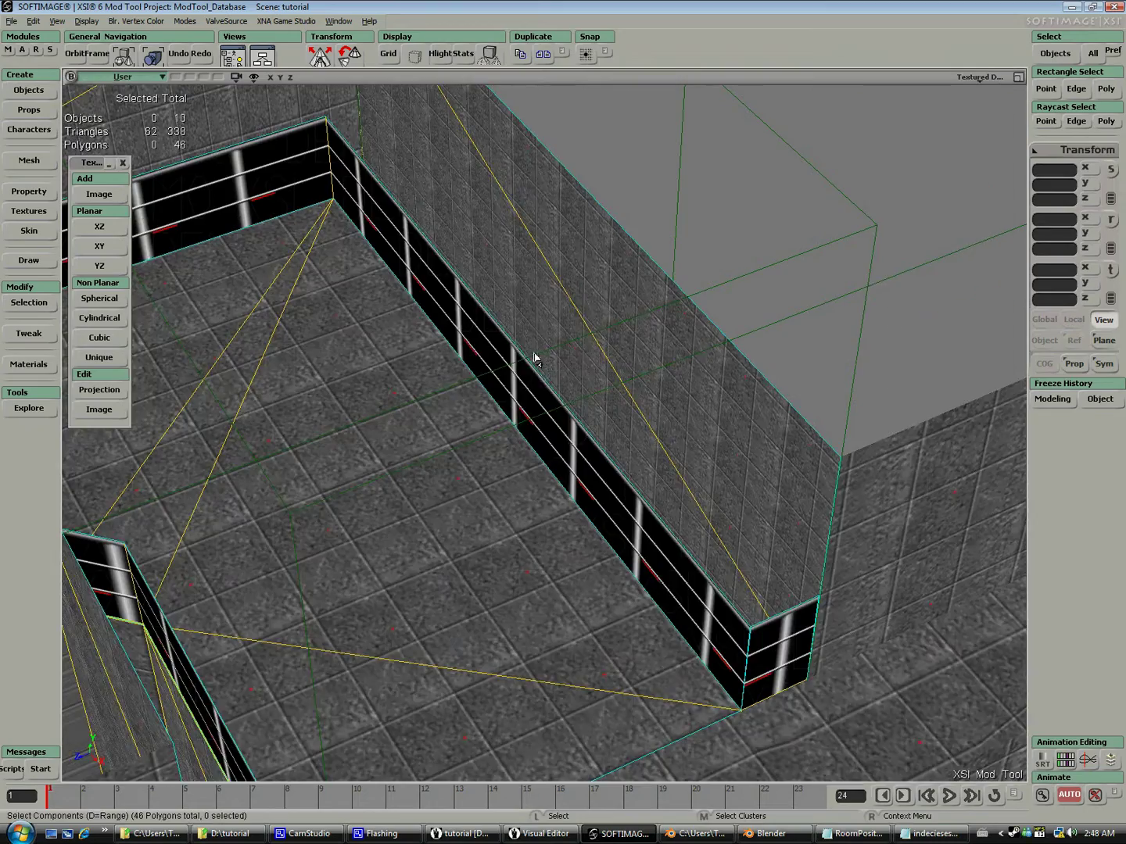
Step: Select the long railing polygon leading to the doorway corner and duplicate it
key("s")
middle_click_drag(536, 357, 755, 340)
left_click(673, 383)
right_click(673, 383)
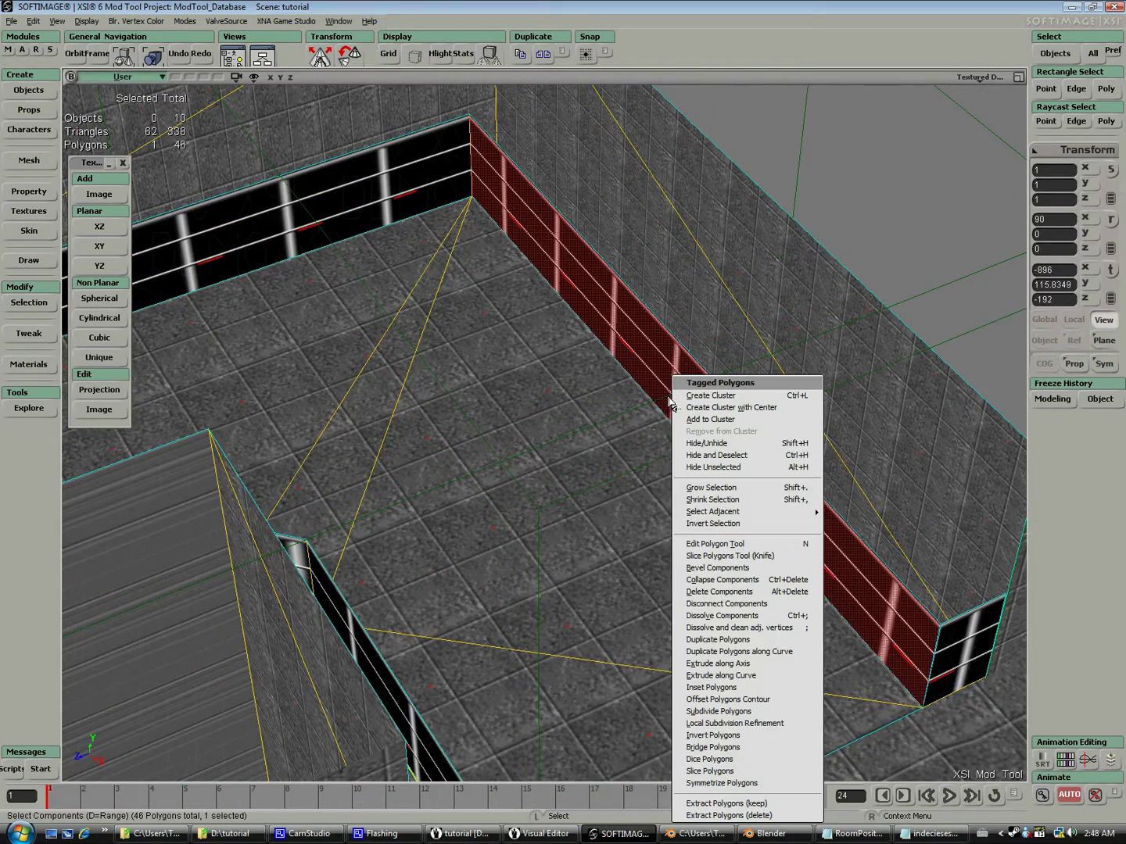
left_click(735, 642)
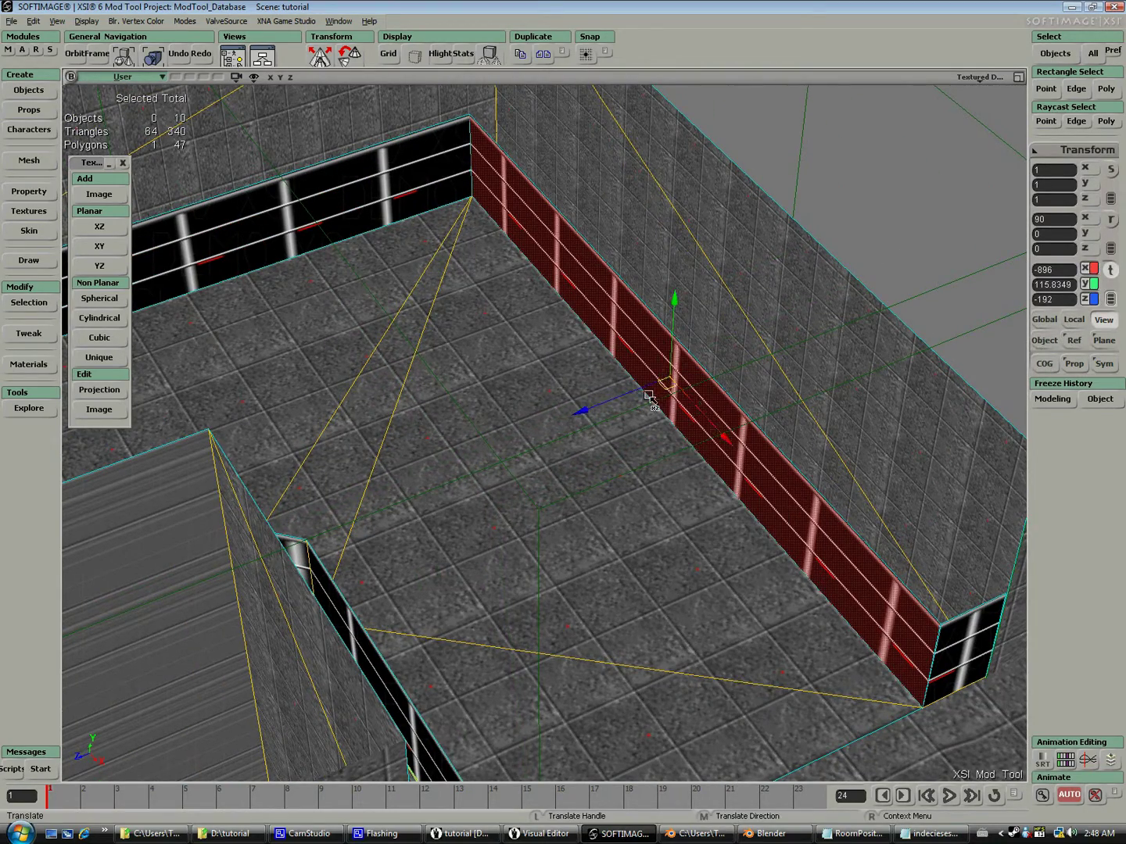
Step: Move the railing copy inward, rotate it flat to -180 on X and lower it to just above the floor
left_click_drag(658, 395, 623, 412)
key("c")
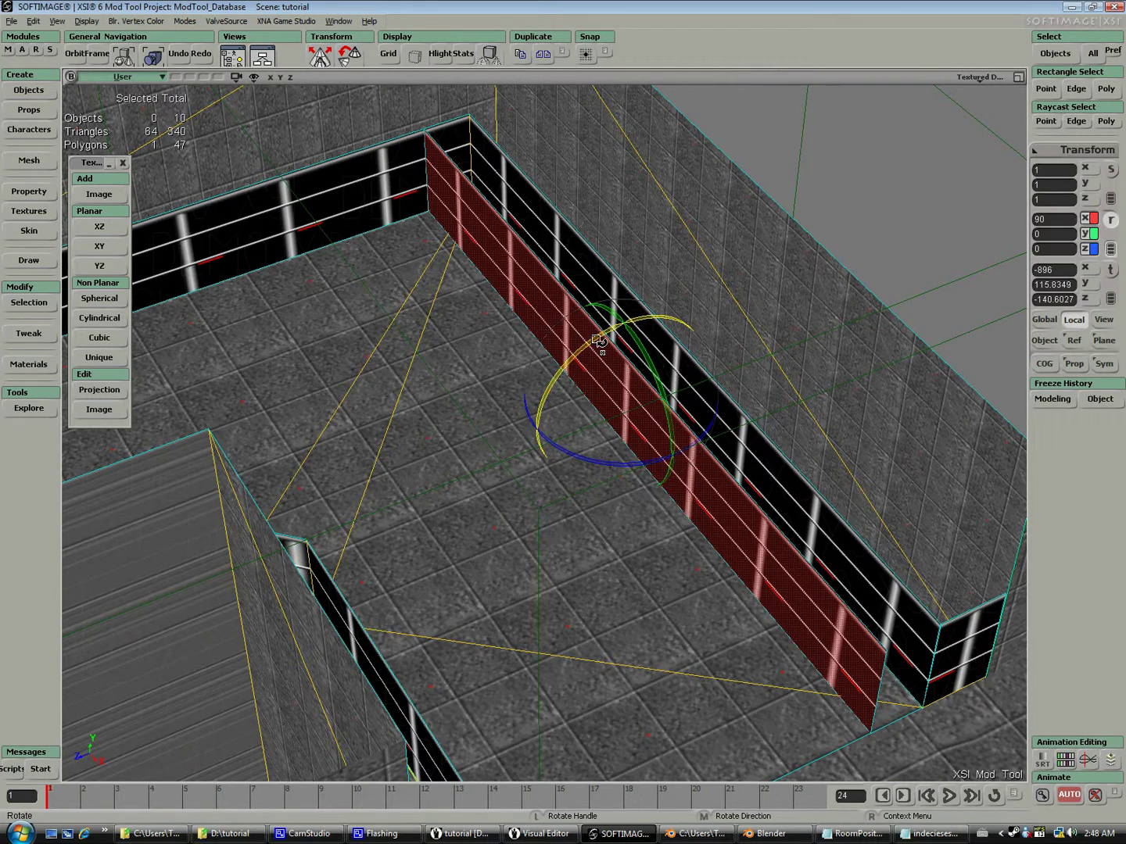
left_click_drag(601, 333, 530, 456)
key("v")
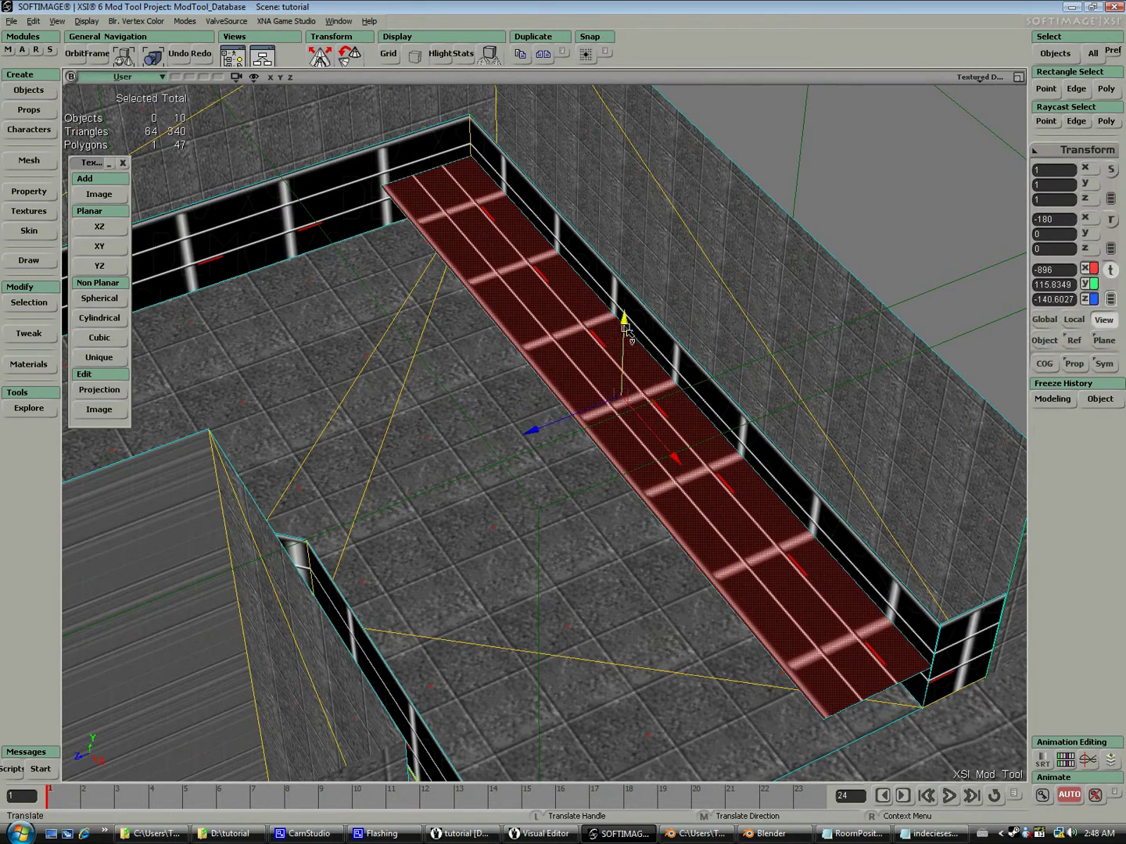
left_click_drag(624, 335, 622, 367)
Step: Slant the flat railing shadow by moving its outer edge along X to about -758, and deselect the edge
key("e")
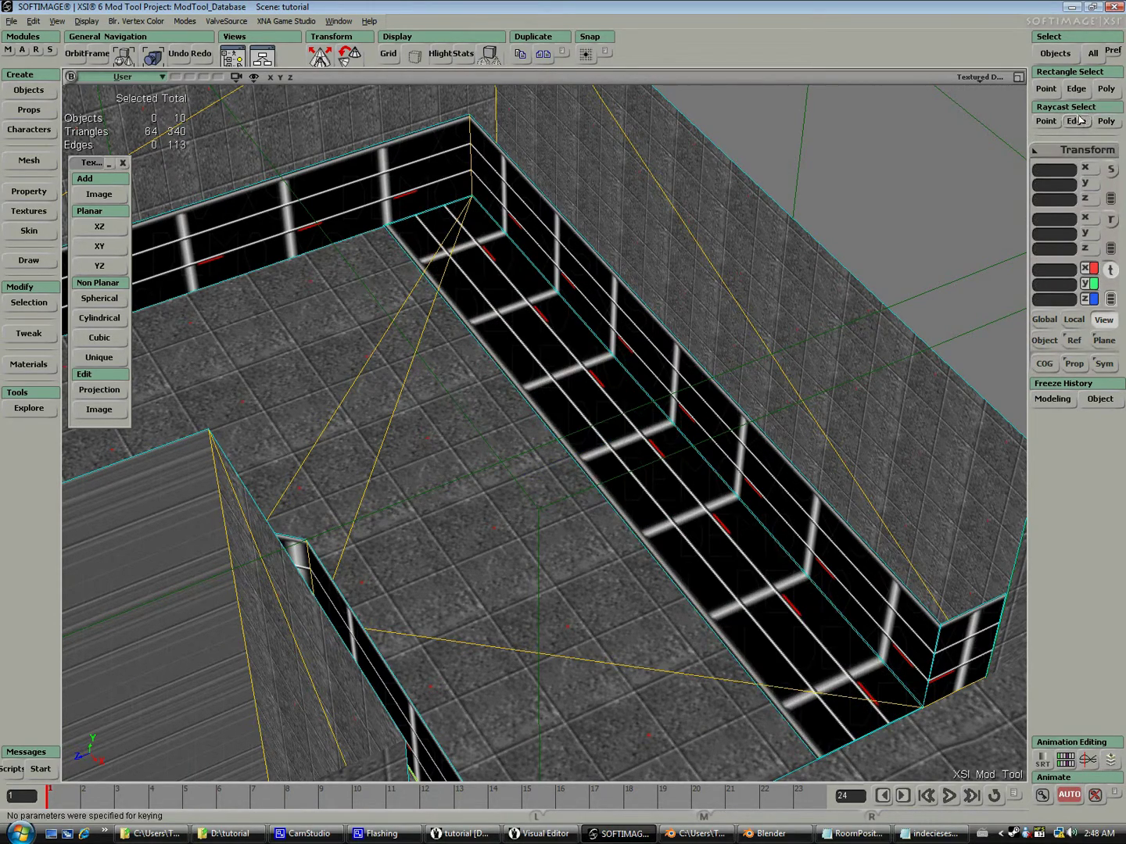
left_click(520, 389)
key("v")
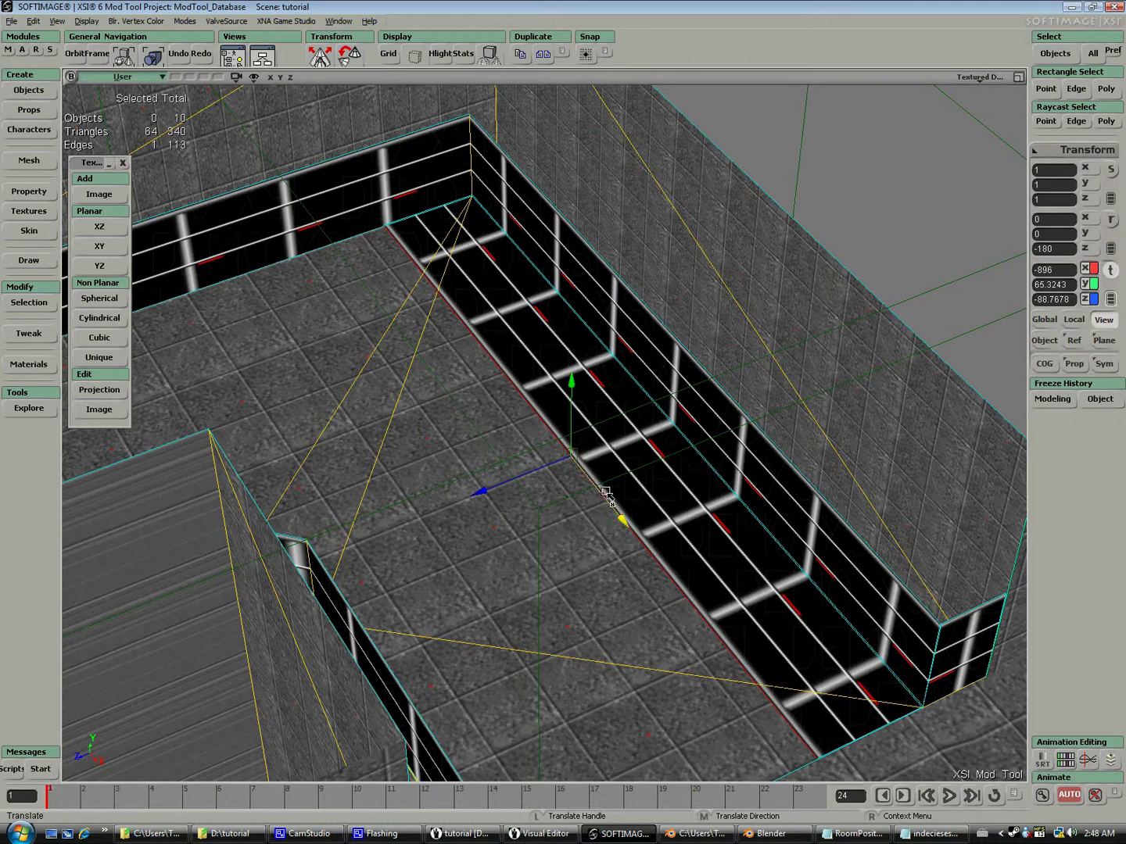
left_click_drag(623, 501, 713, 569)
key("e")
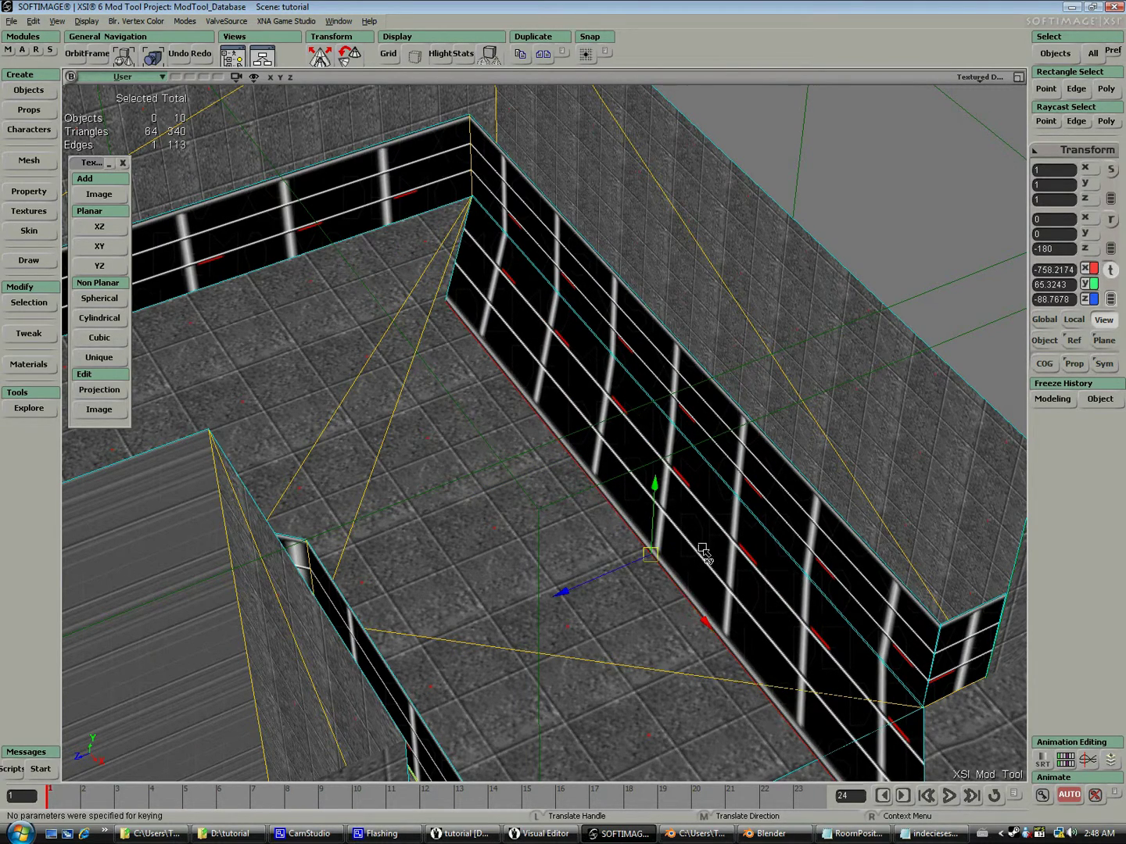
left_click(417, 197)
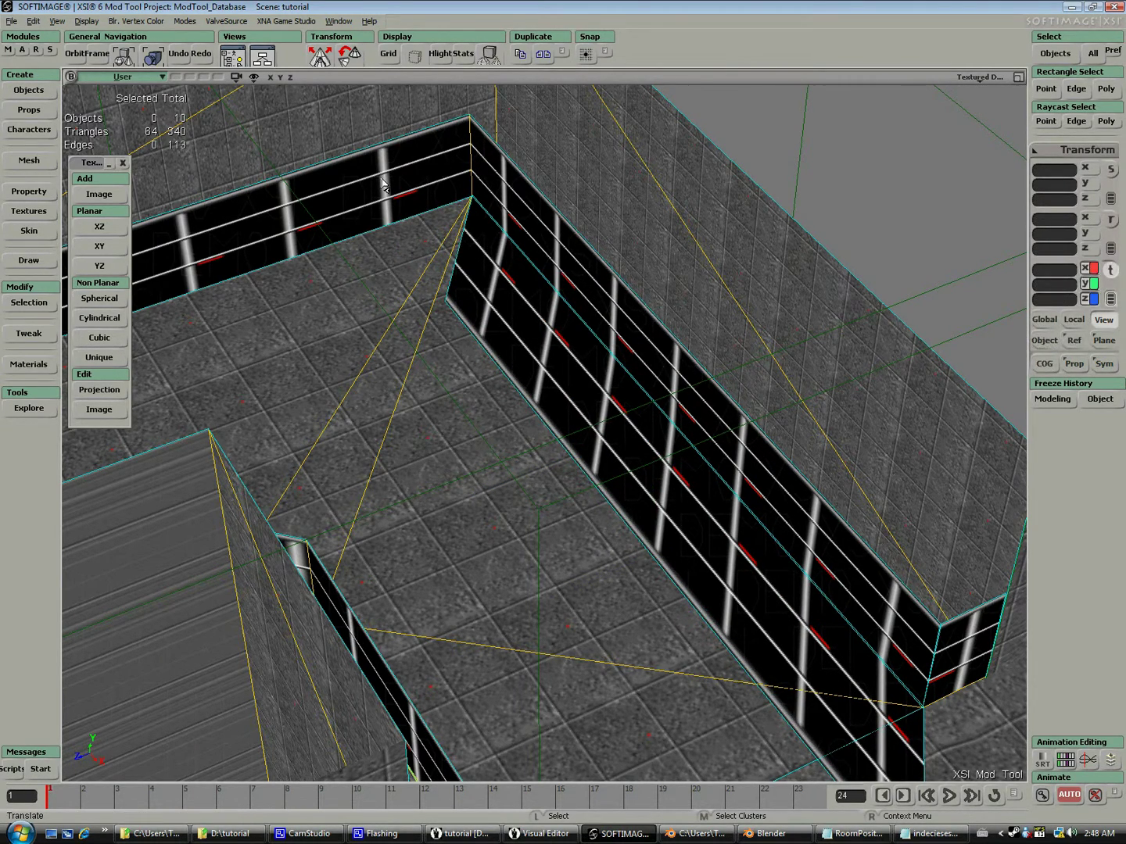
Step: Select the adjoining railing polygon along the room's other outer wall and duplicate it
left_click(1110, 122)
right_click(394, 170)
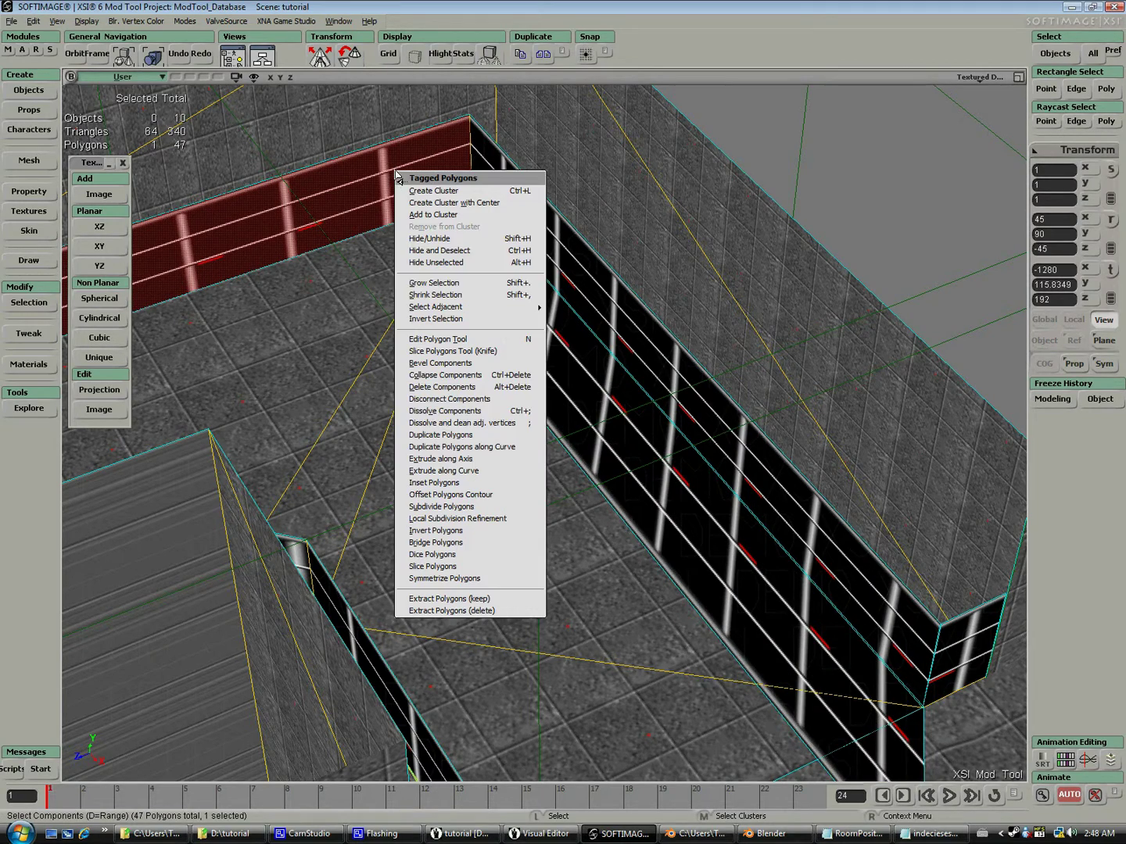
left_click(426, 441)
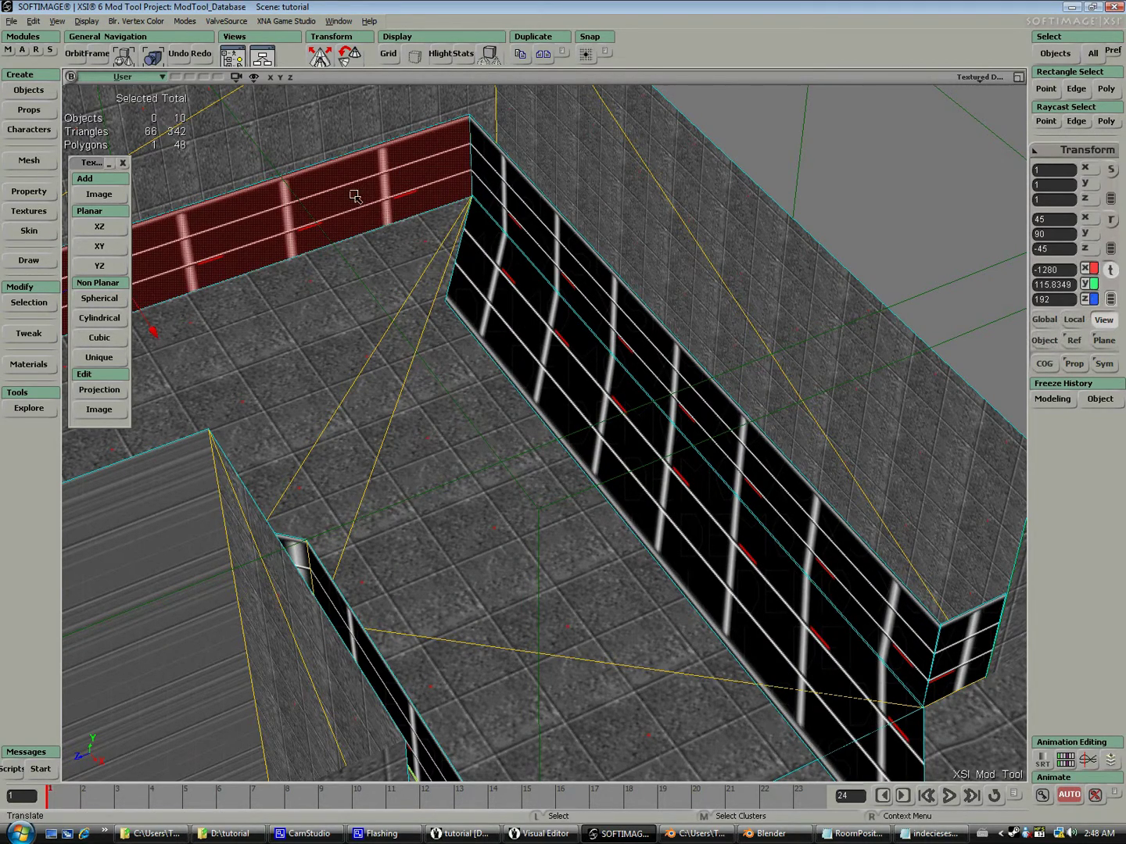
Step: Move the second railing copy to about X -1227, rotate it flat and lower it to about Y 64.3
key("v")
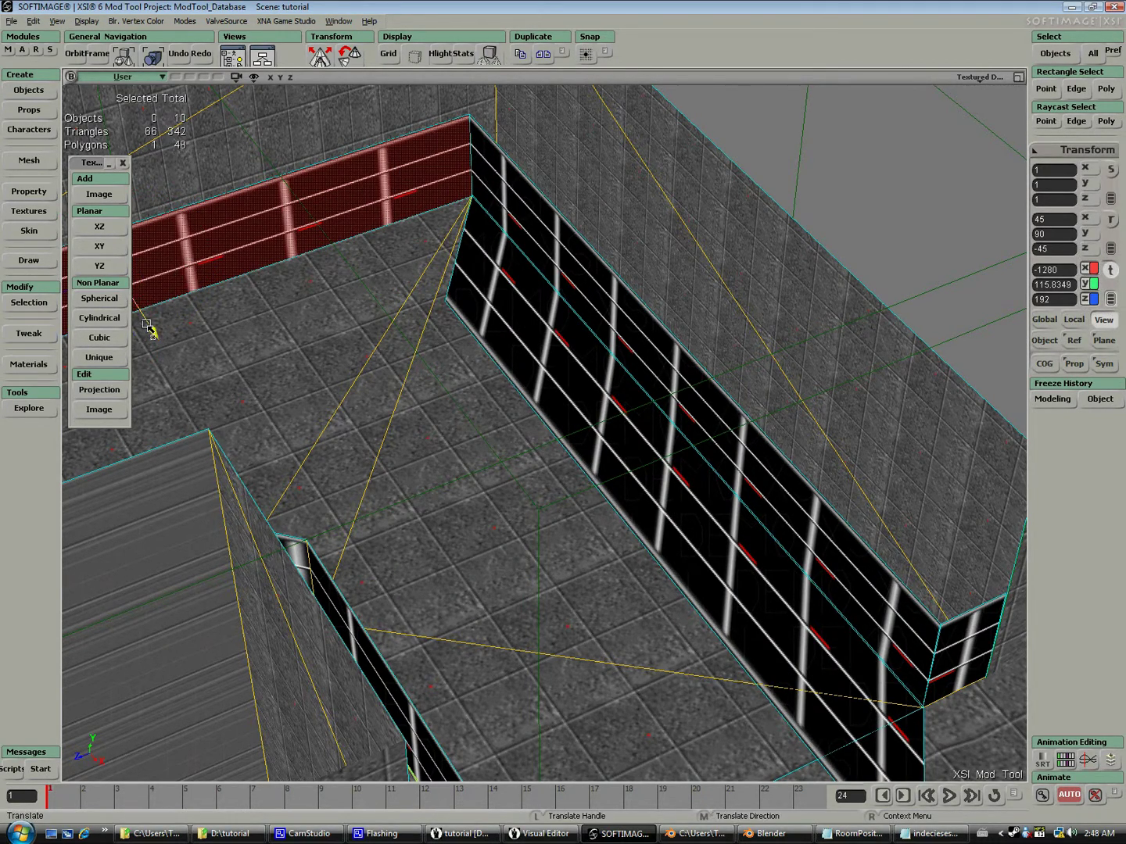
left_click_drag(149, 329, 435, 205)
key("c")
key("s")
key("v")
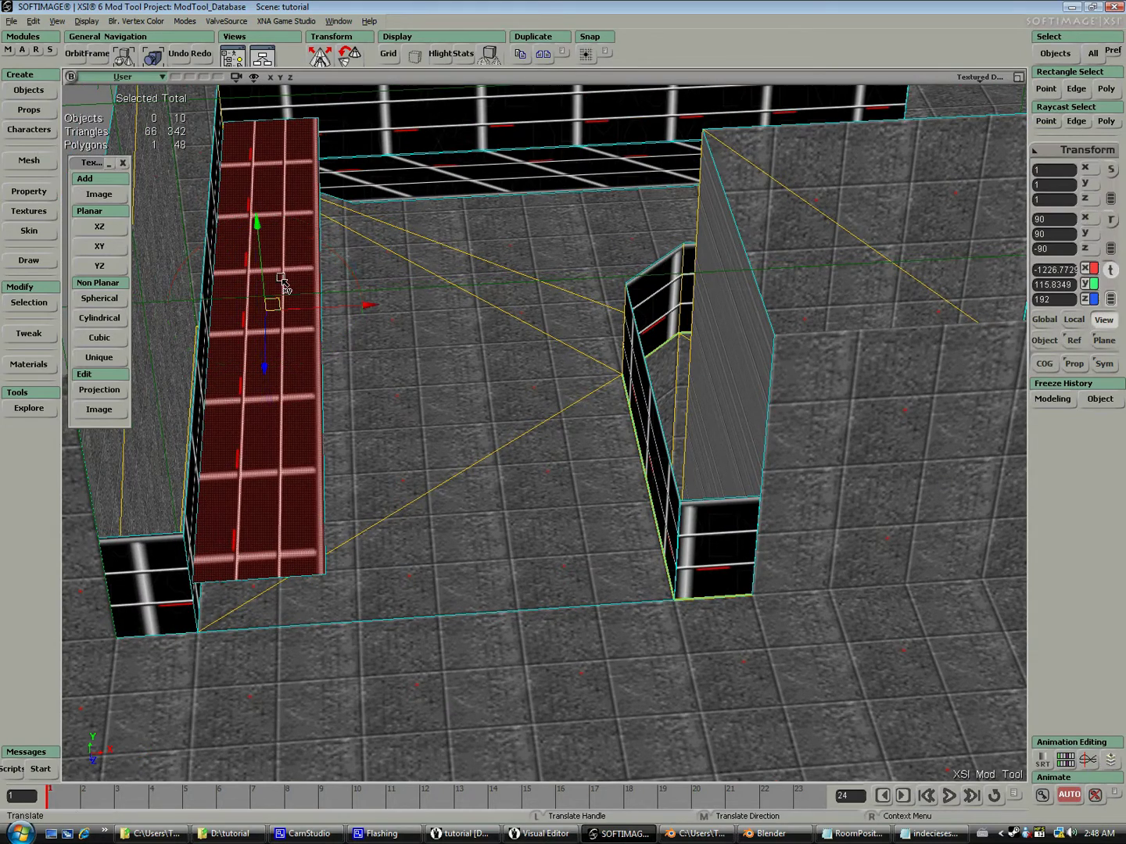
left_click_drag(260, 275, 279, 314)
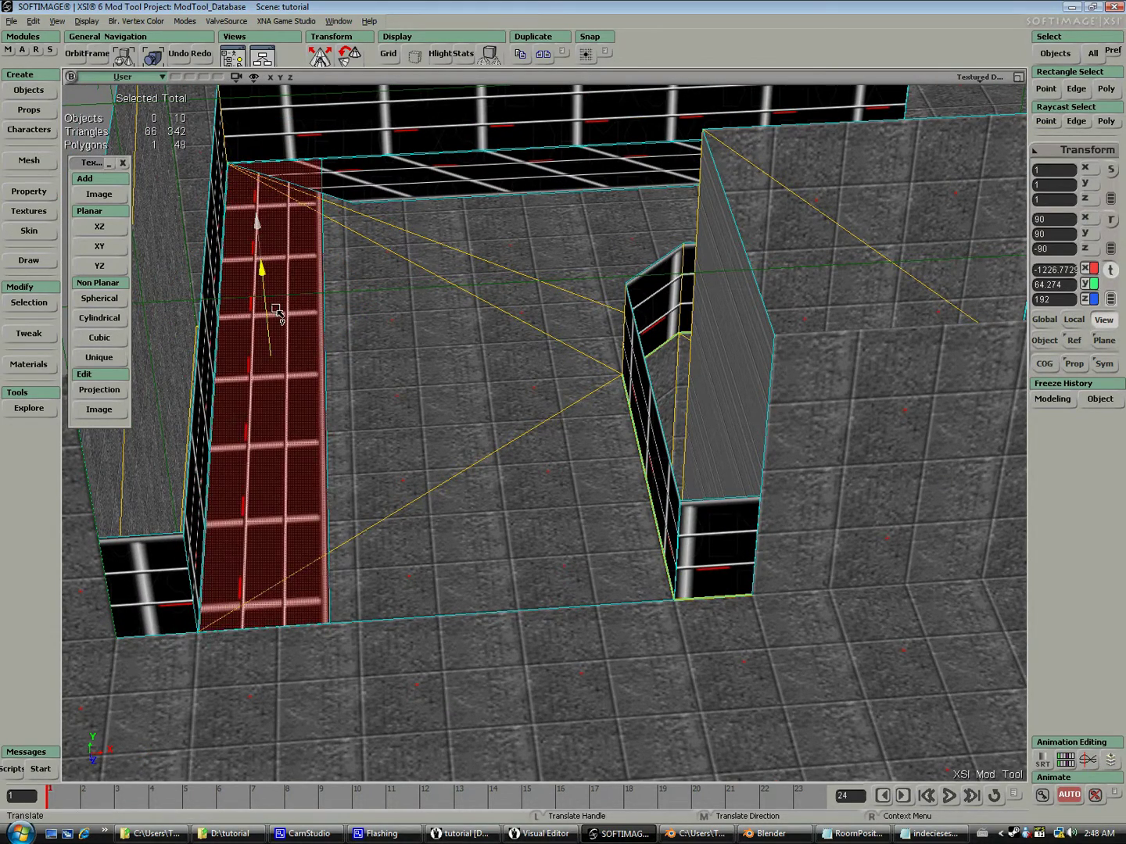
key("space")
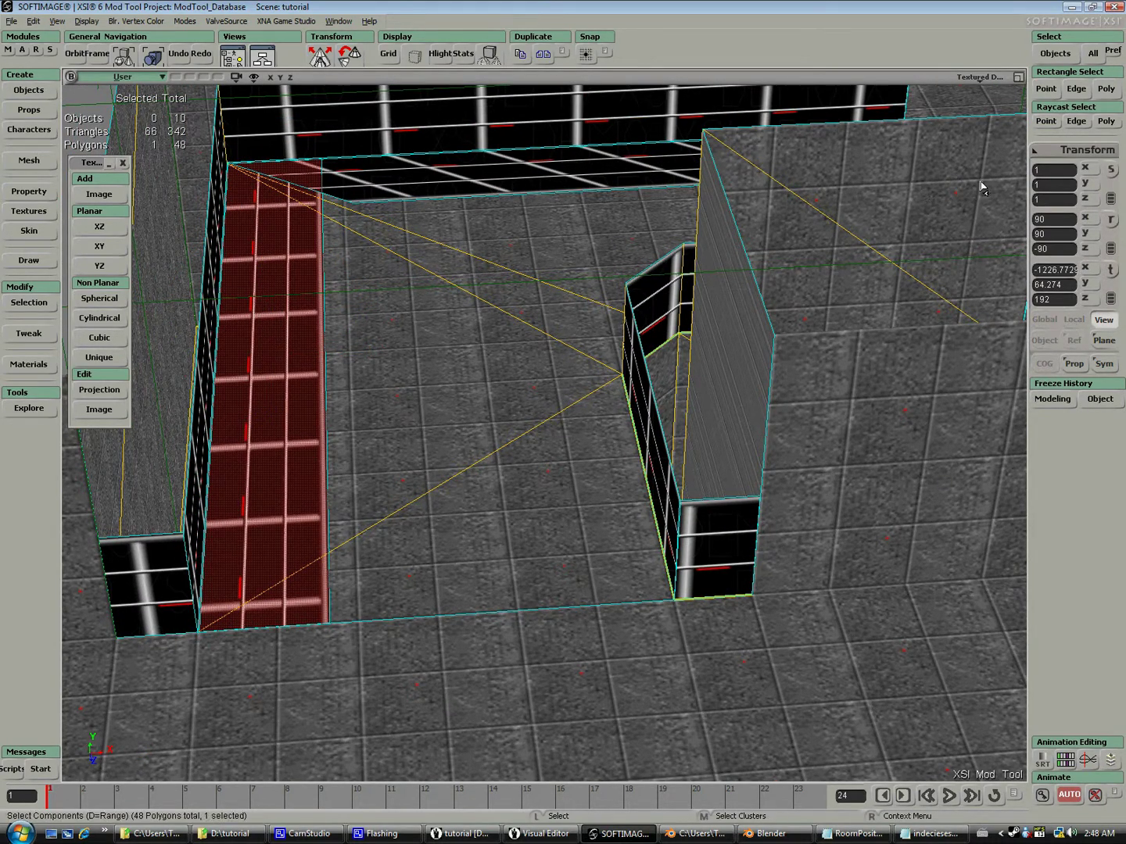
Step: Slant the second railing shadow by moving its outer edge along Z and out to about X -1144
left_click(1076, 121)
left_click(320, 326)
key("v")
left_click_drag(325, 405, 327, 470)
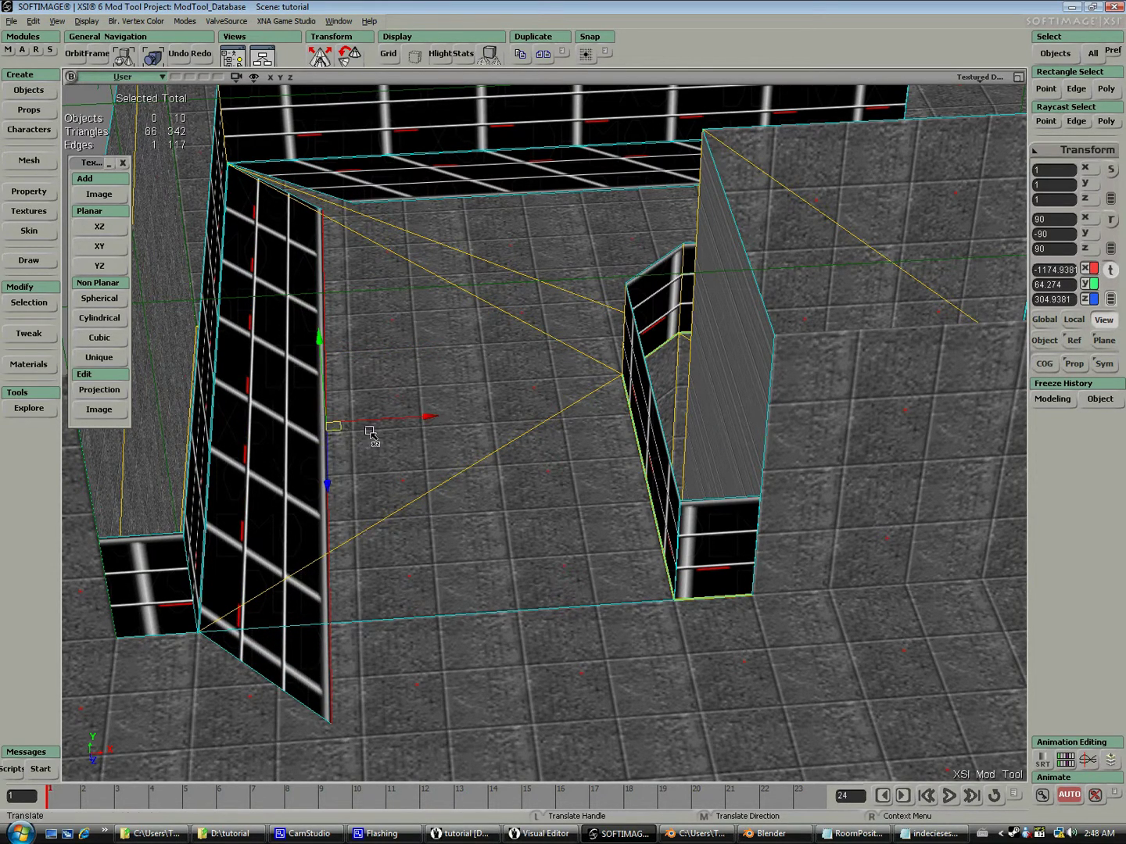
left_click_drag(390, 420, 412, 420)
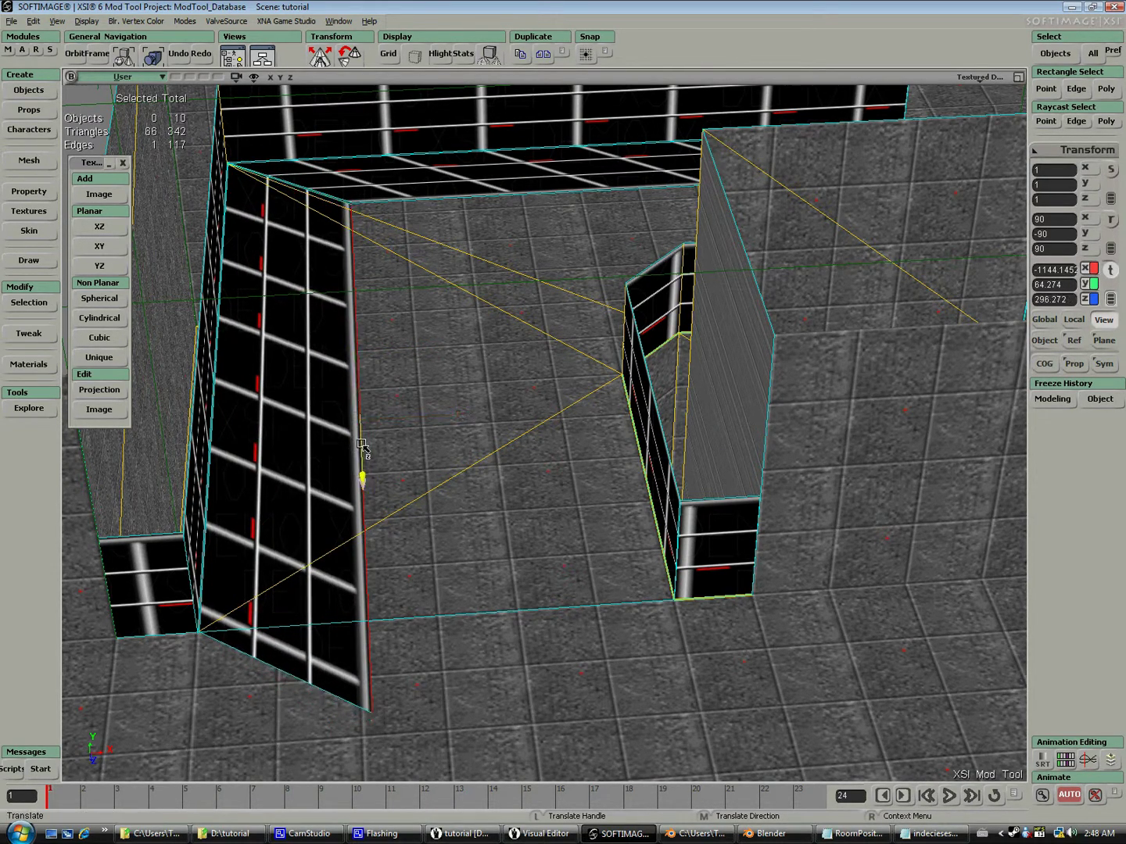
Step: Weld the second railing shadow's inner corner point to the matching corner of the first shadow
key("t")
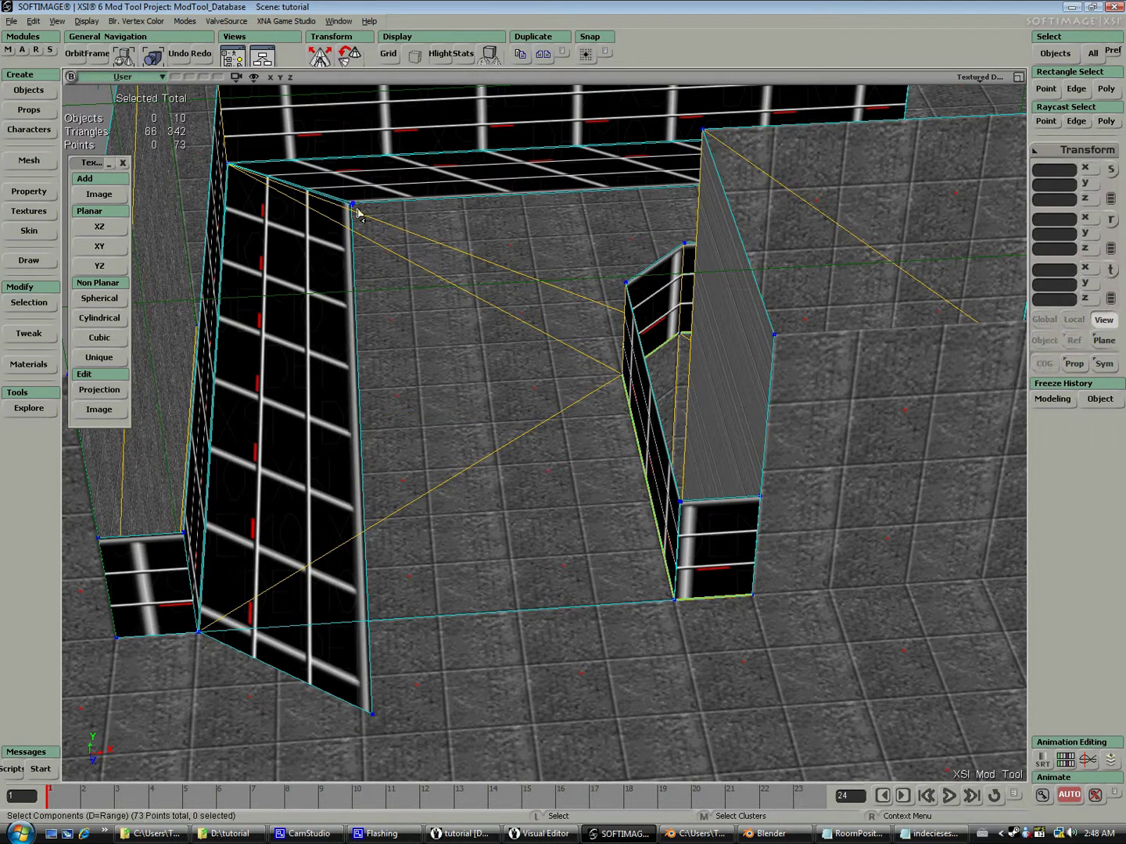
left_click(351, 206)
right_click(352, 206)
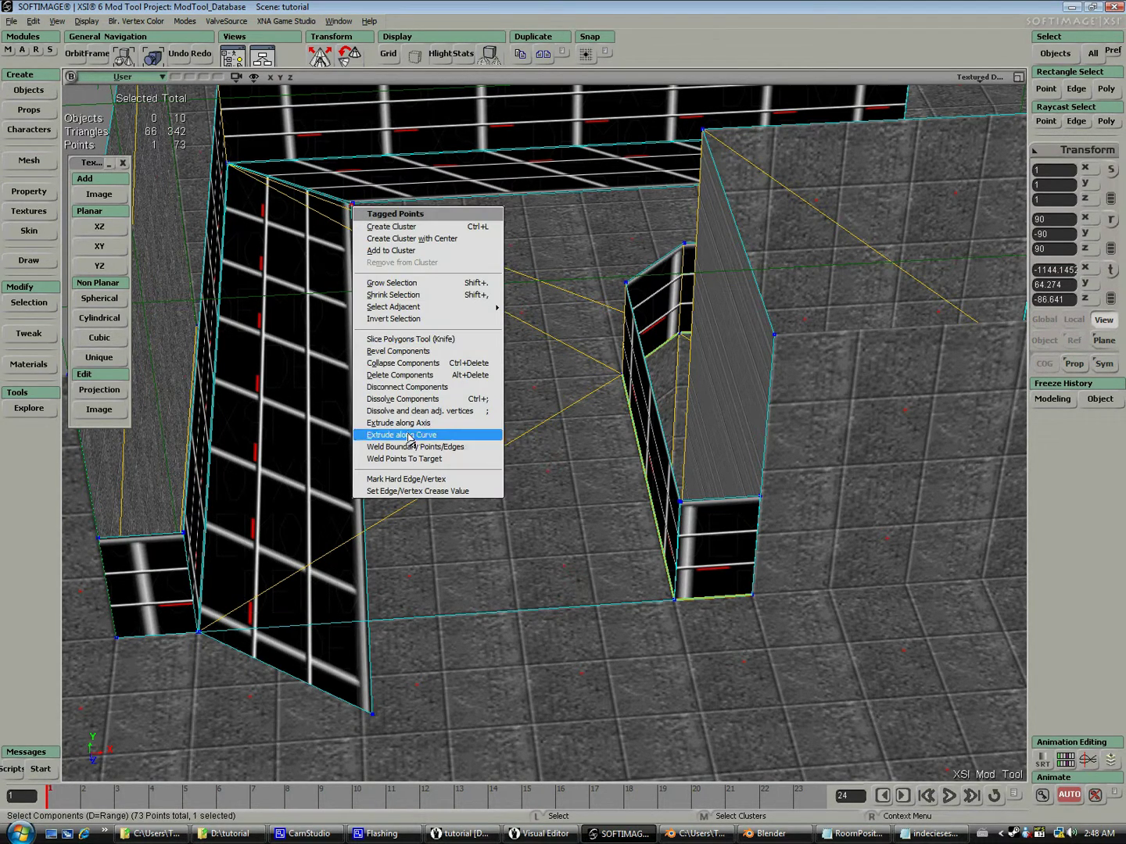
left_click(391, 460)
left_click(353, 206)
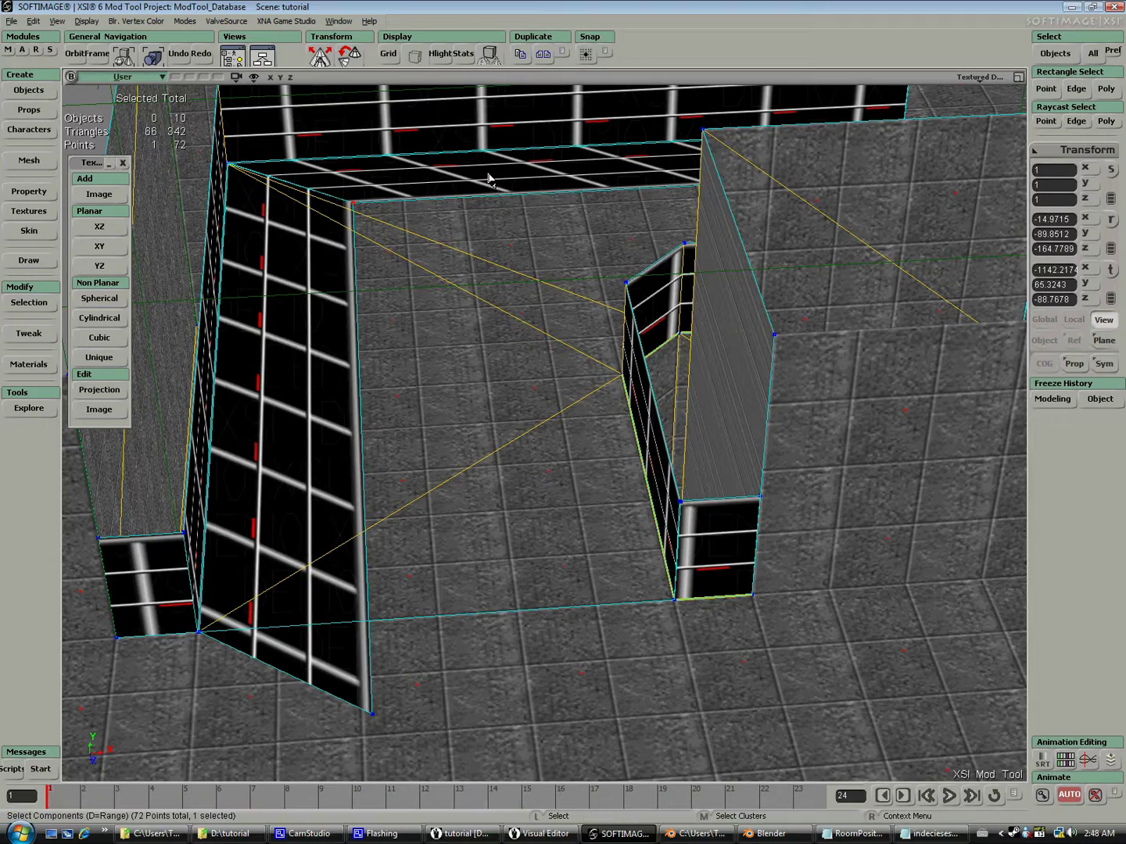
mouse_move(490, 244)
middle_mouse_down()
mouse_move(465, 254)
mouse_move(510, 251)
mouse_move(472, 237)
middle_mouse_up()
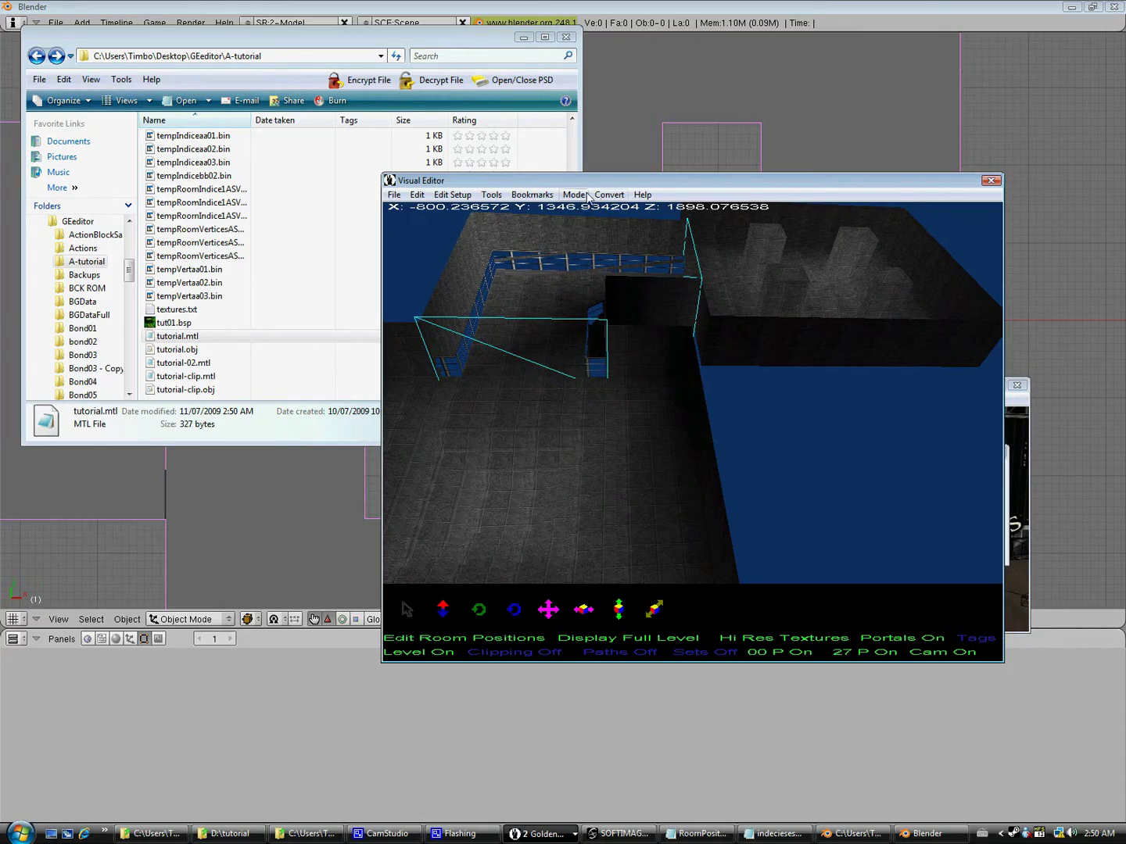
Step: In the Visual Editor, convert tutorial.obj to a GE level using the existing textures.txt file
left_click(609, 194)
left_click(664, 289)
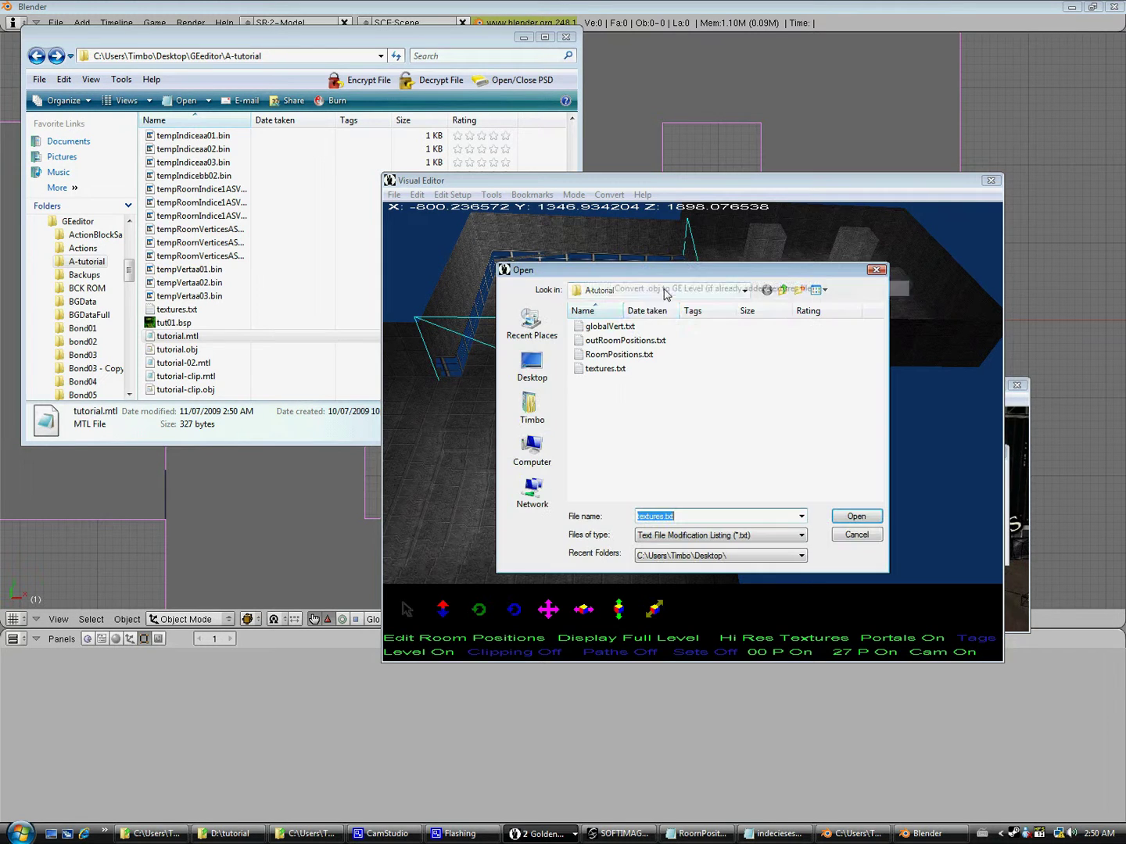
double_click(614, 370)
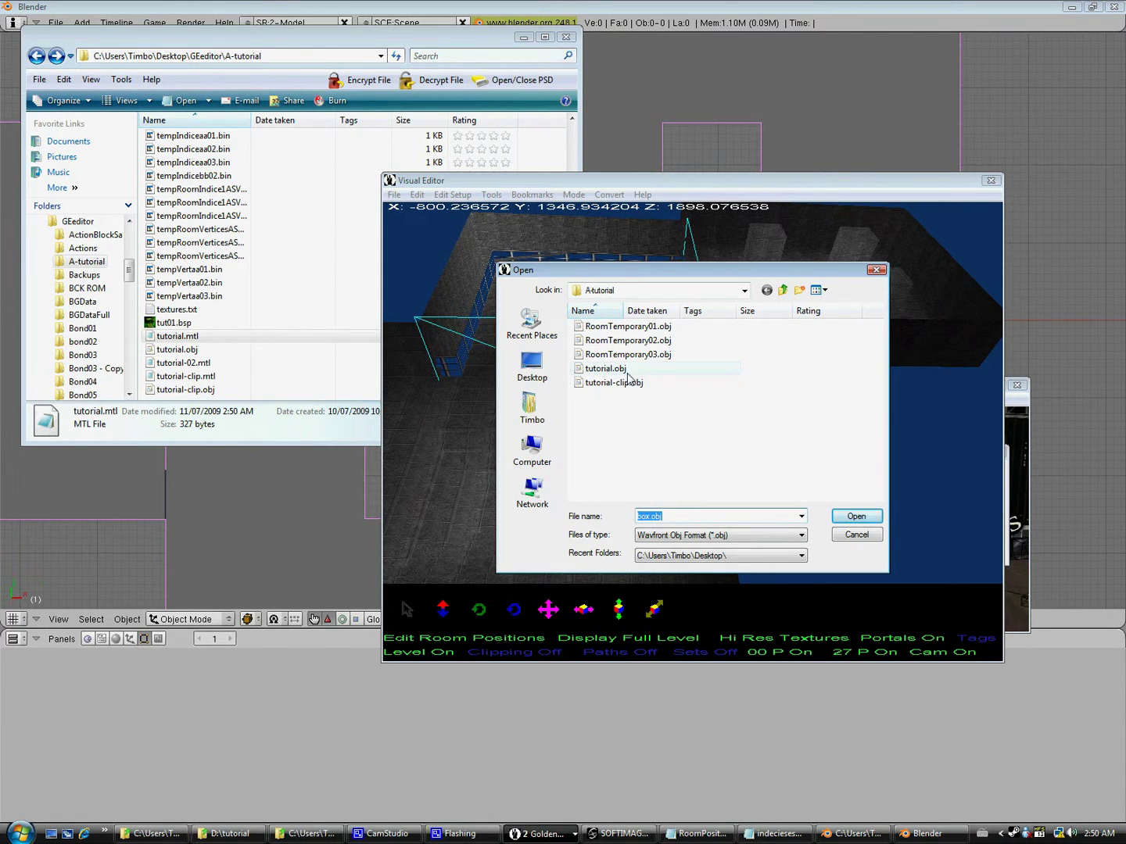
double_click(627, 371)
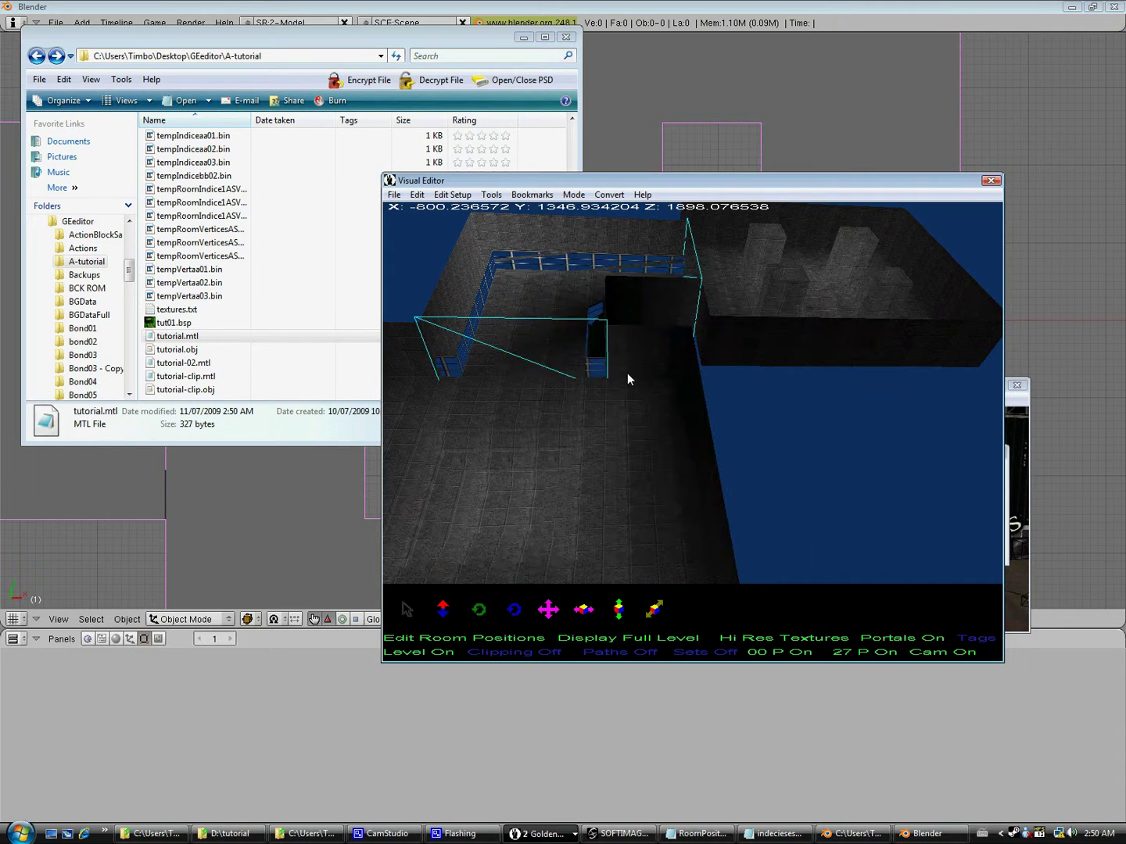
Step: Import the full background using RoomPositions.txt and save the result over the existing bgfile.bin
right_click(562, 467)
left_click(665, 494)
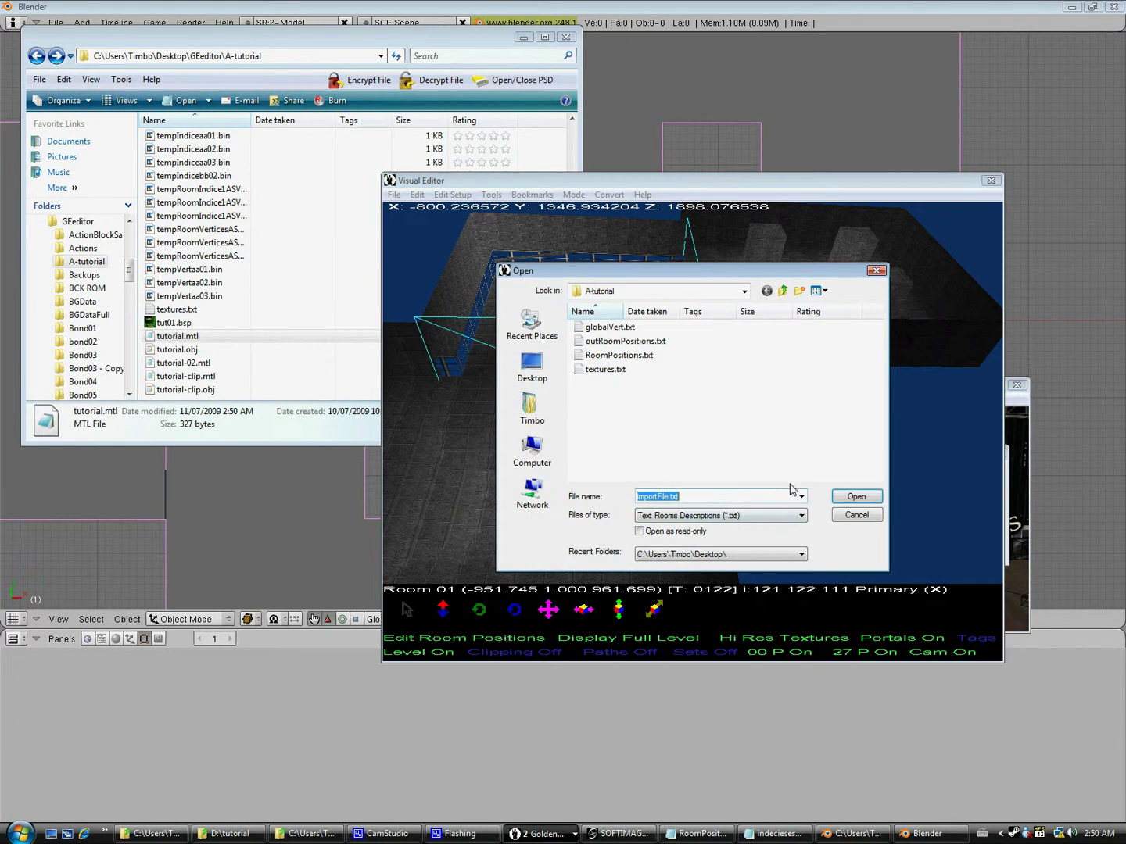
double_click(620, 356)
left_click(852, 517)
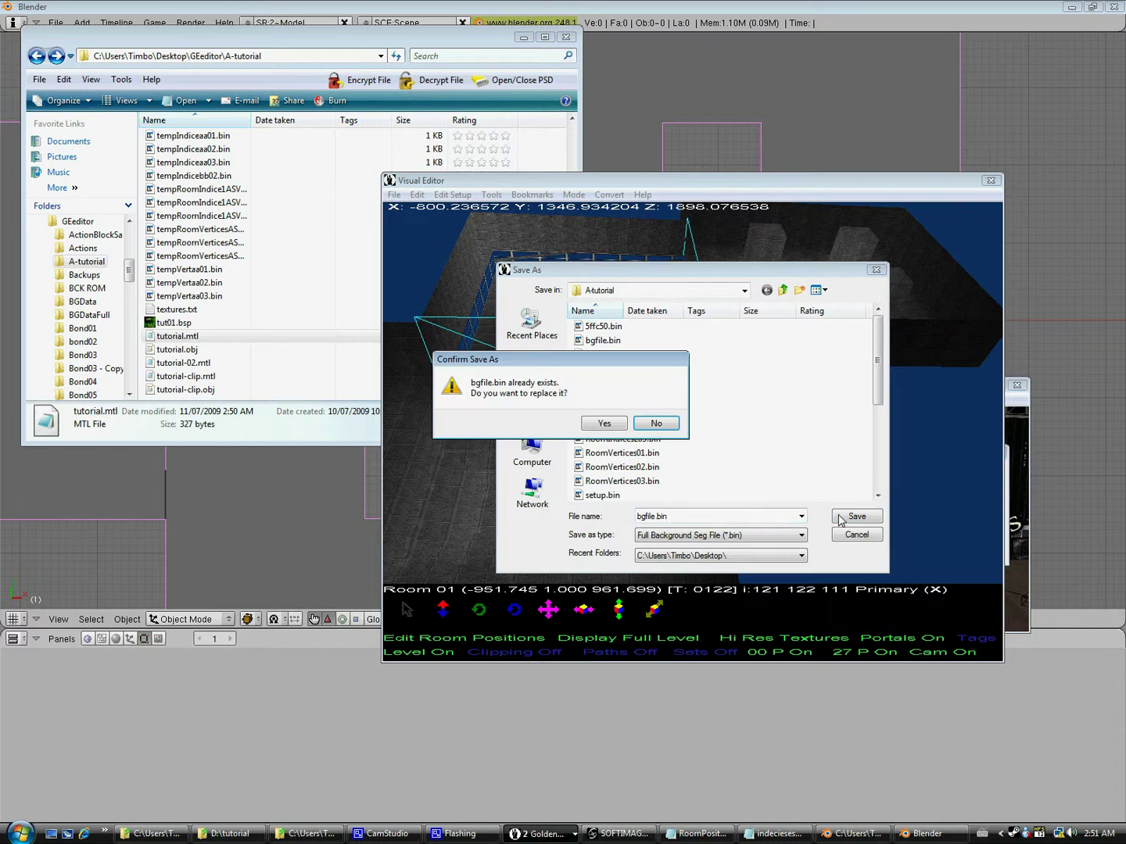
left_click(596, 424)
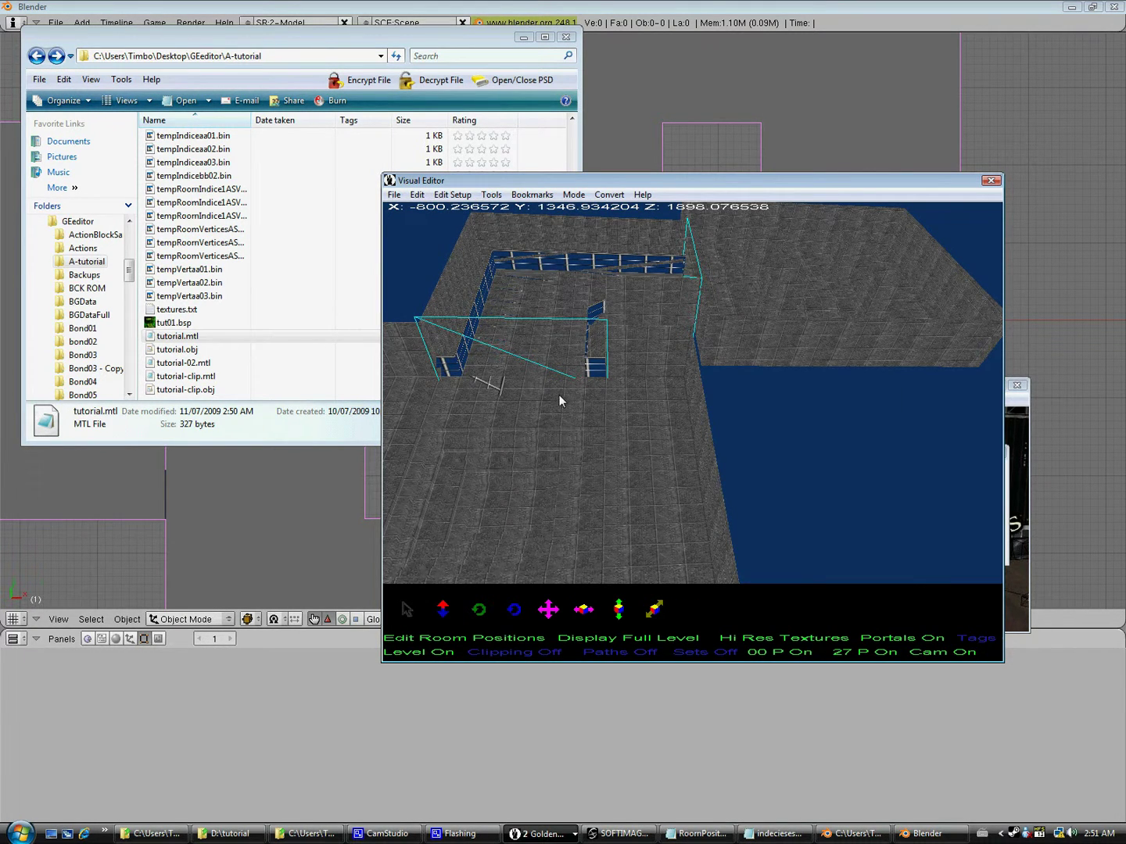
Step: Set a light source on the floor of Room 01 with a range of 1000.0
right_click(504, 527)
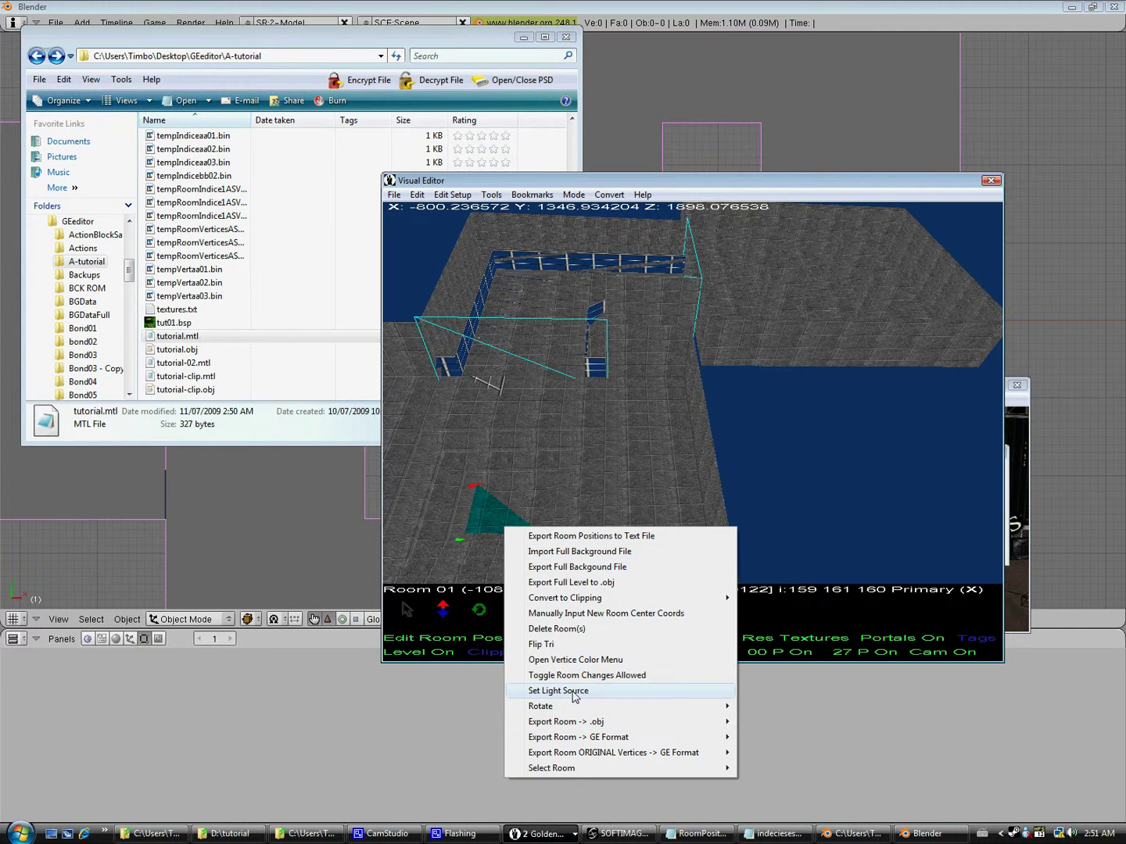
left_click(641, 683)
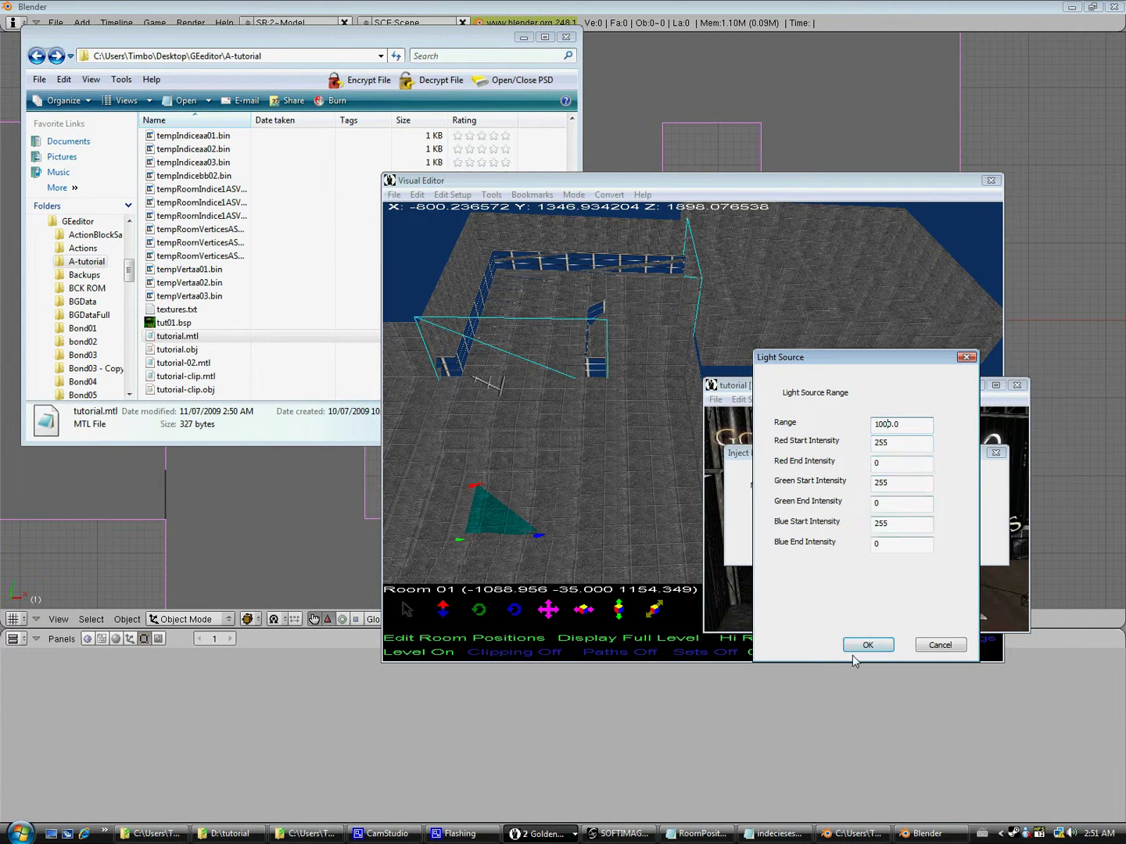
left_click(854, 648)
Step: Set a light source in Room 03, the pillar room, with a range of 1000.0
right_click(815, 285)
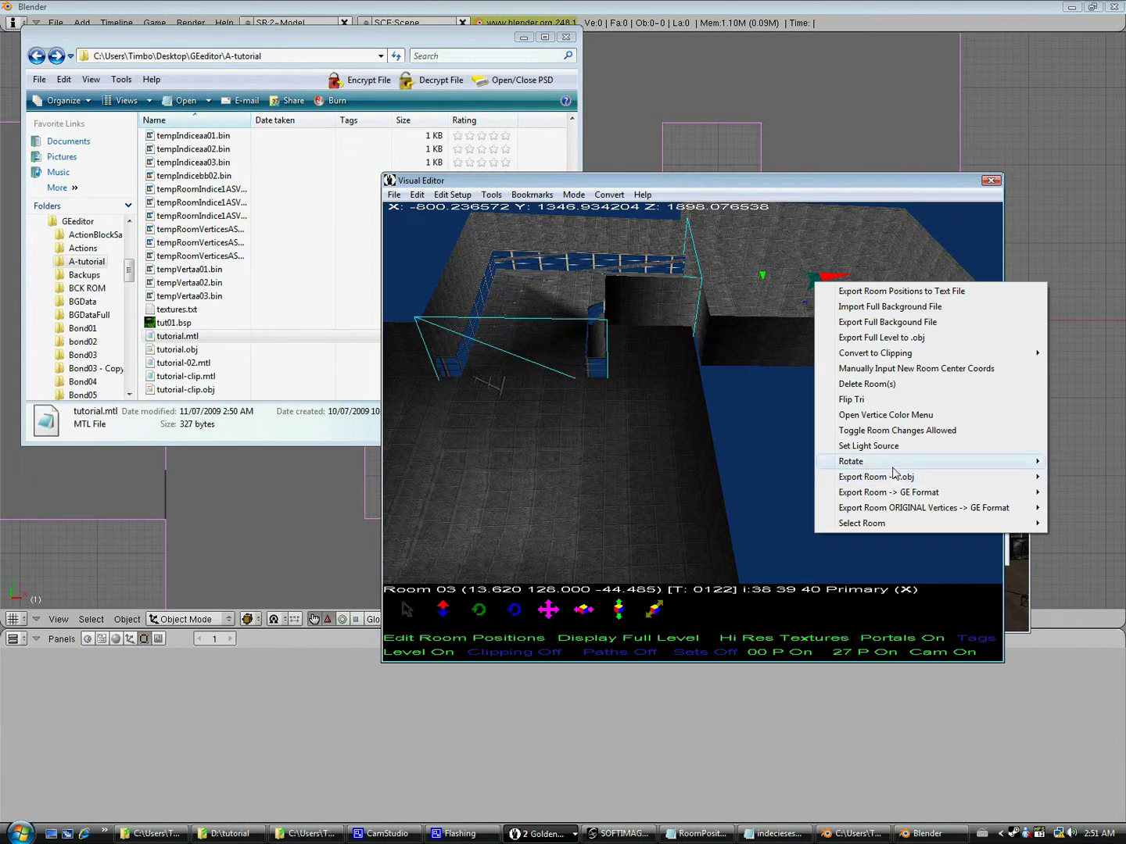
left_click(870, 446)
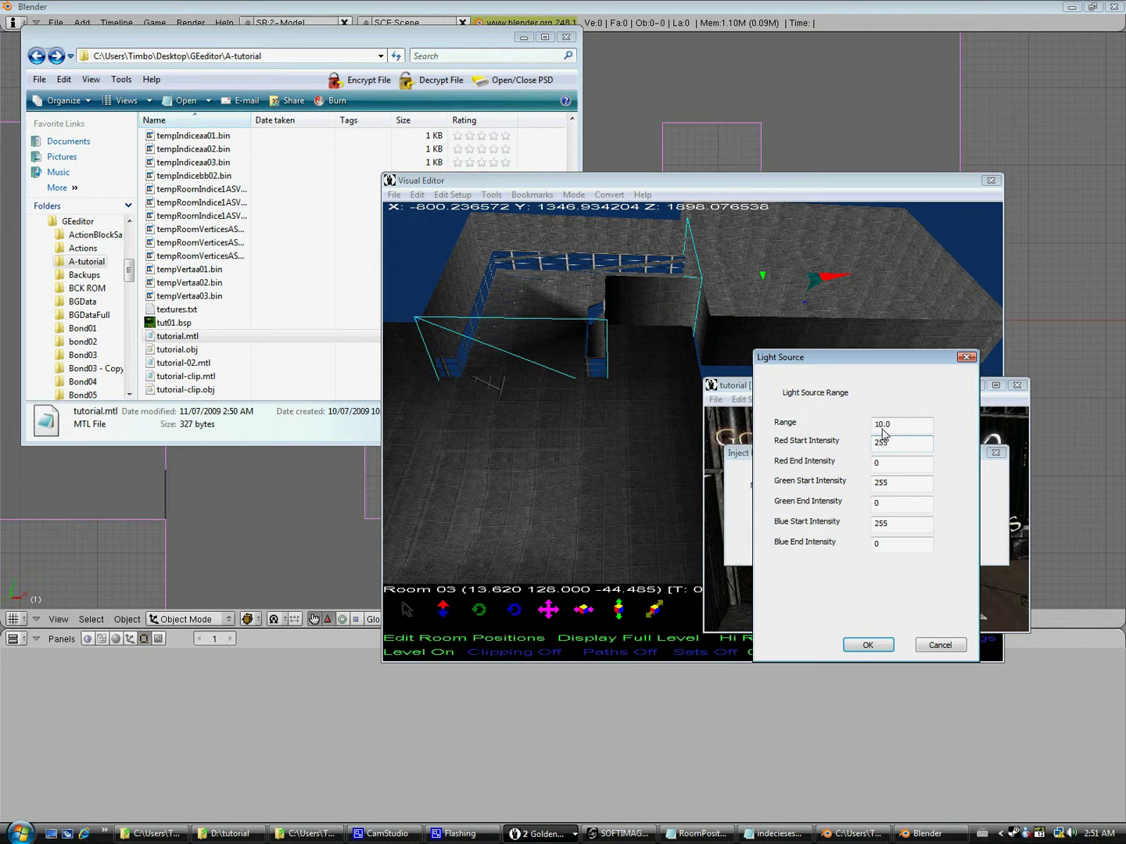
left_click(882, 426)
type("00")
left_click(868, 645)
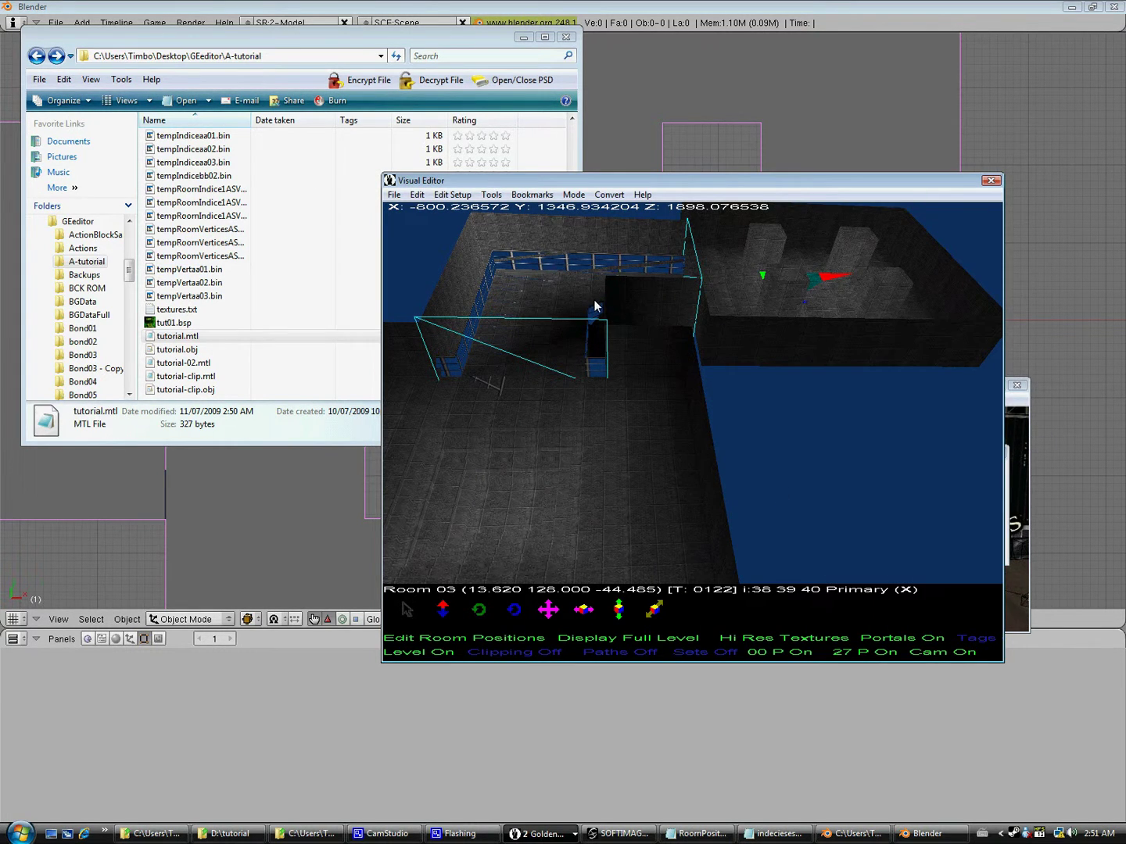
Step: Export Room 01's original vertices to GE format, overwriting RoomVertices01.bin
right_click(494, 529)
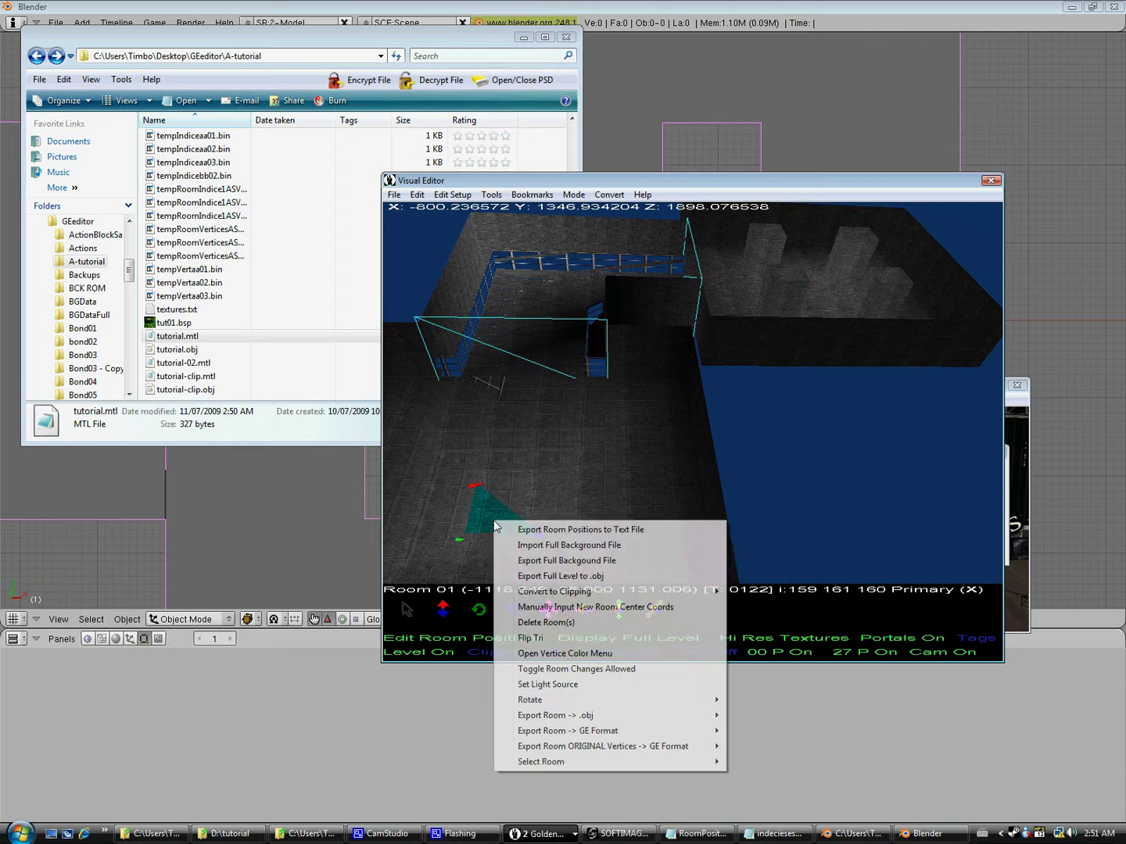
mouse_move(641, 751)
left_click(757, 747)
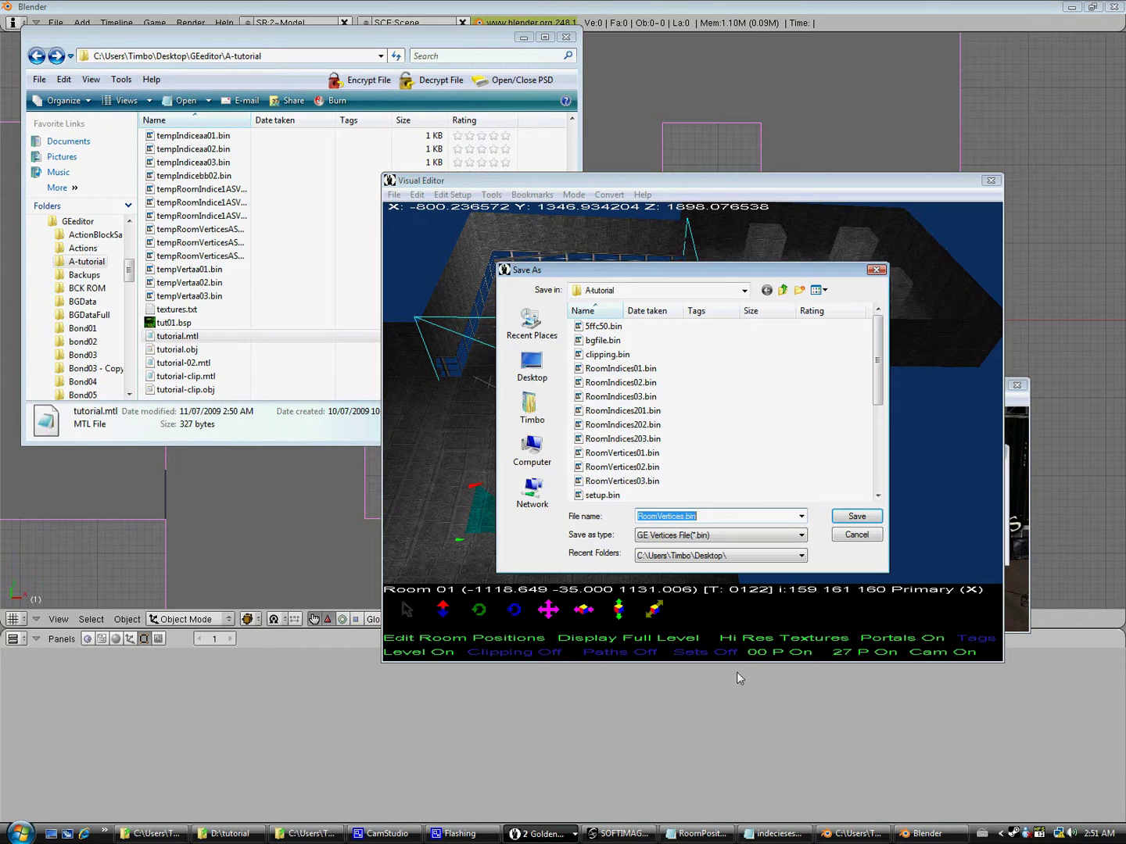
left_click(686, 517)
type("01")
left_click(855, 519)
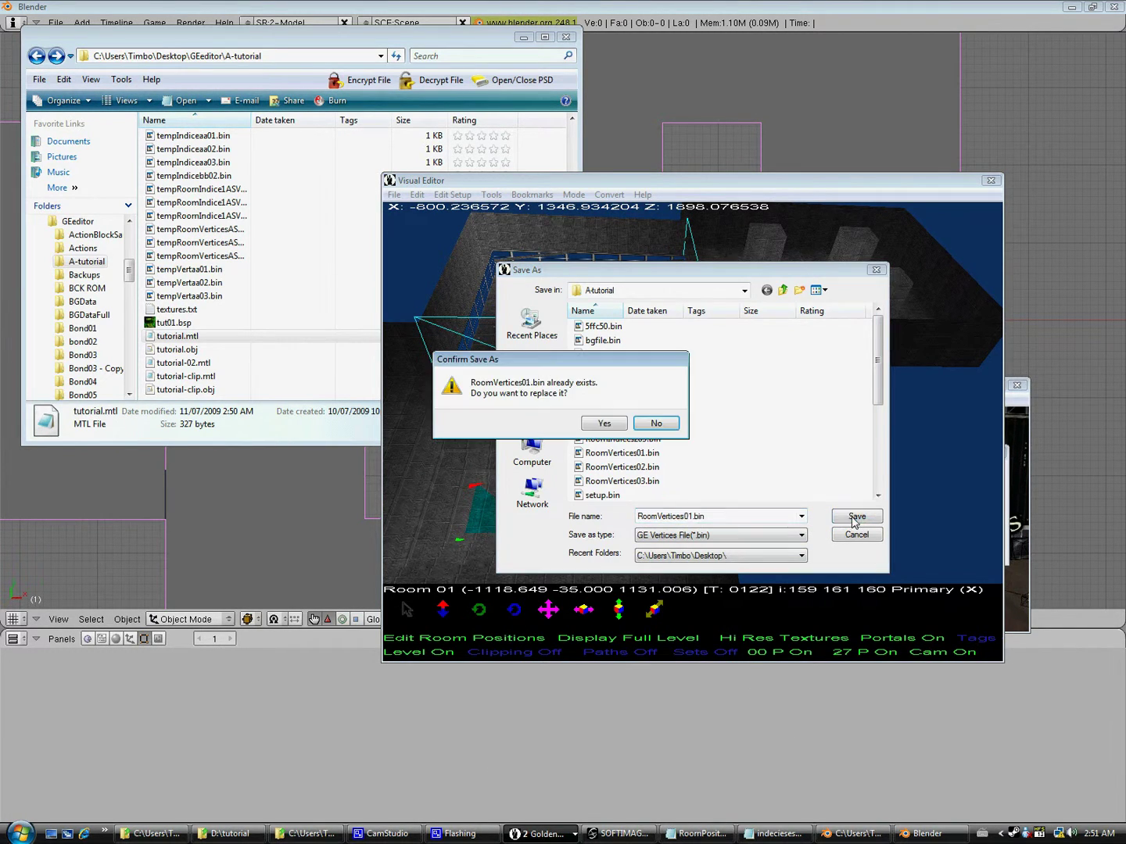
left_click(602, 423)
right_click(817, 321)
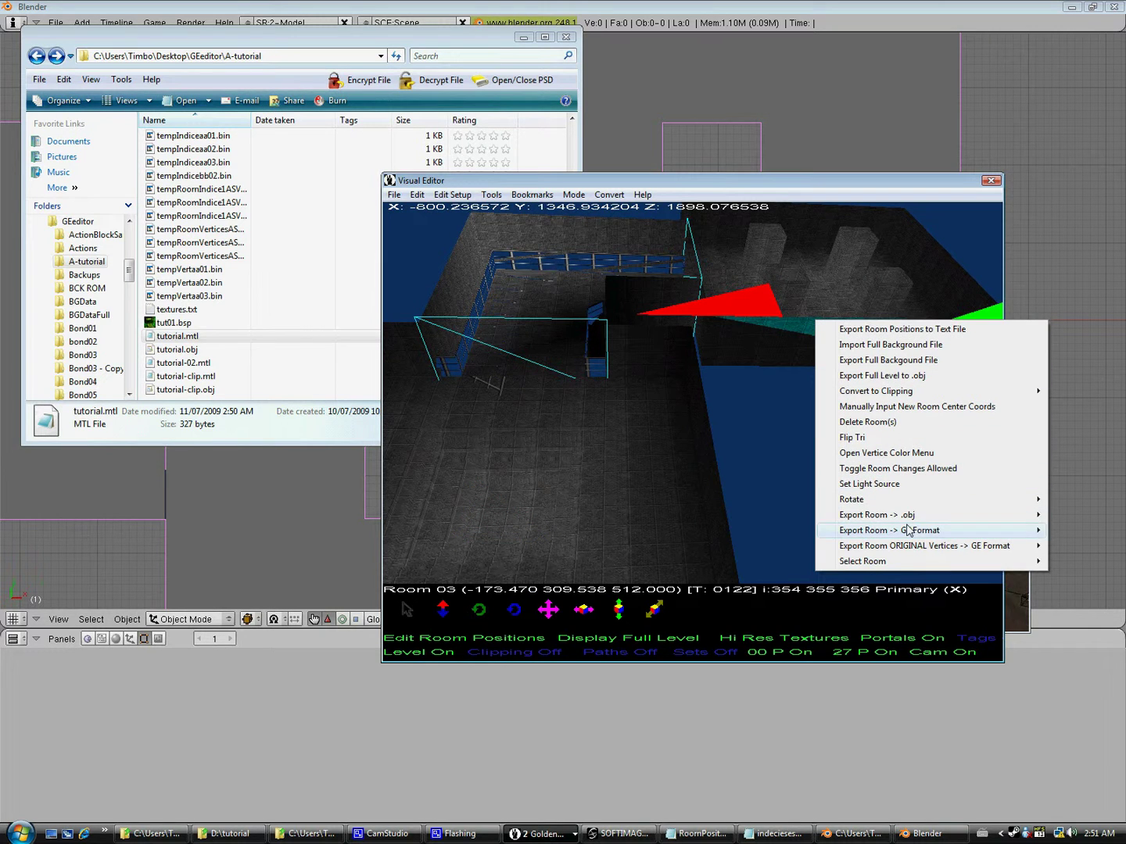
left_click(884, 453)
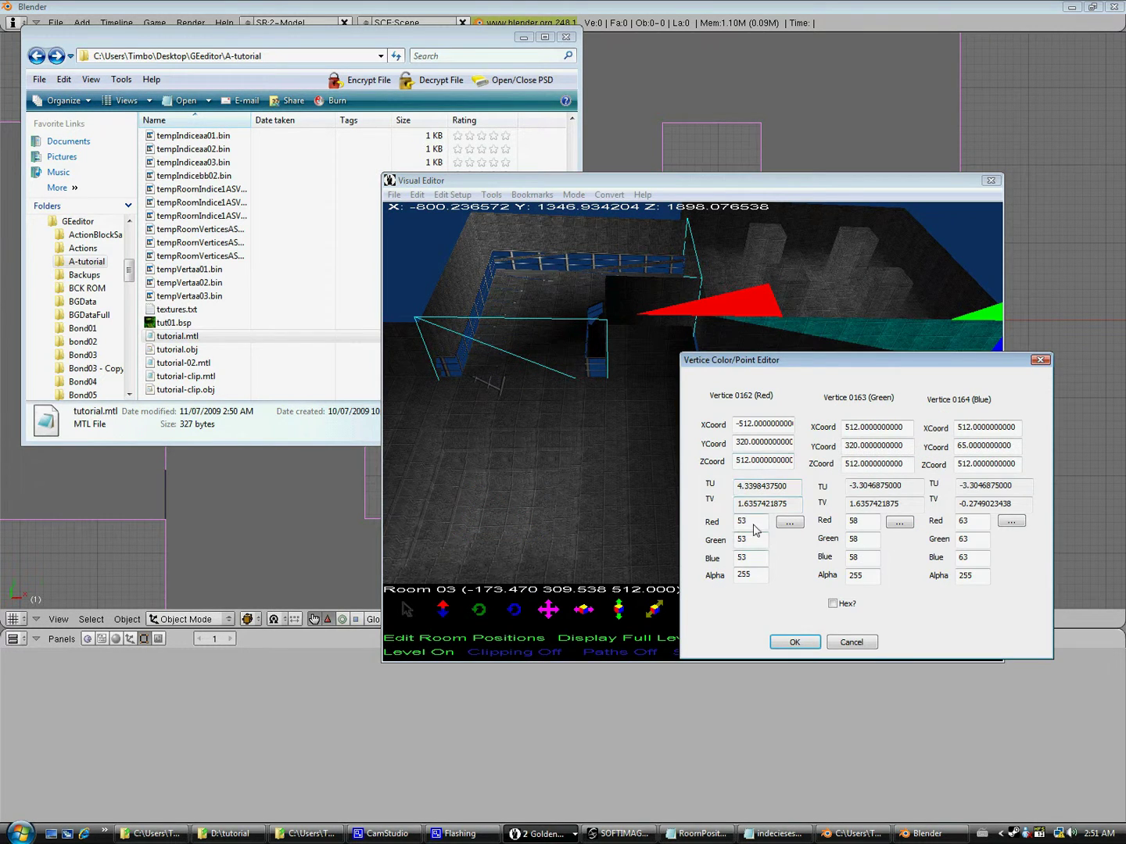
left_click(866, 646)
Step: Export Room 03's original vertices to GE format, overwriting RoomVertices03.bin
right_click(817, 316)
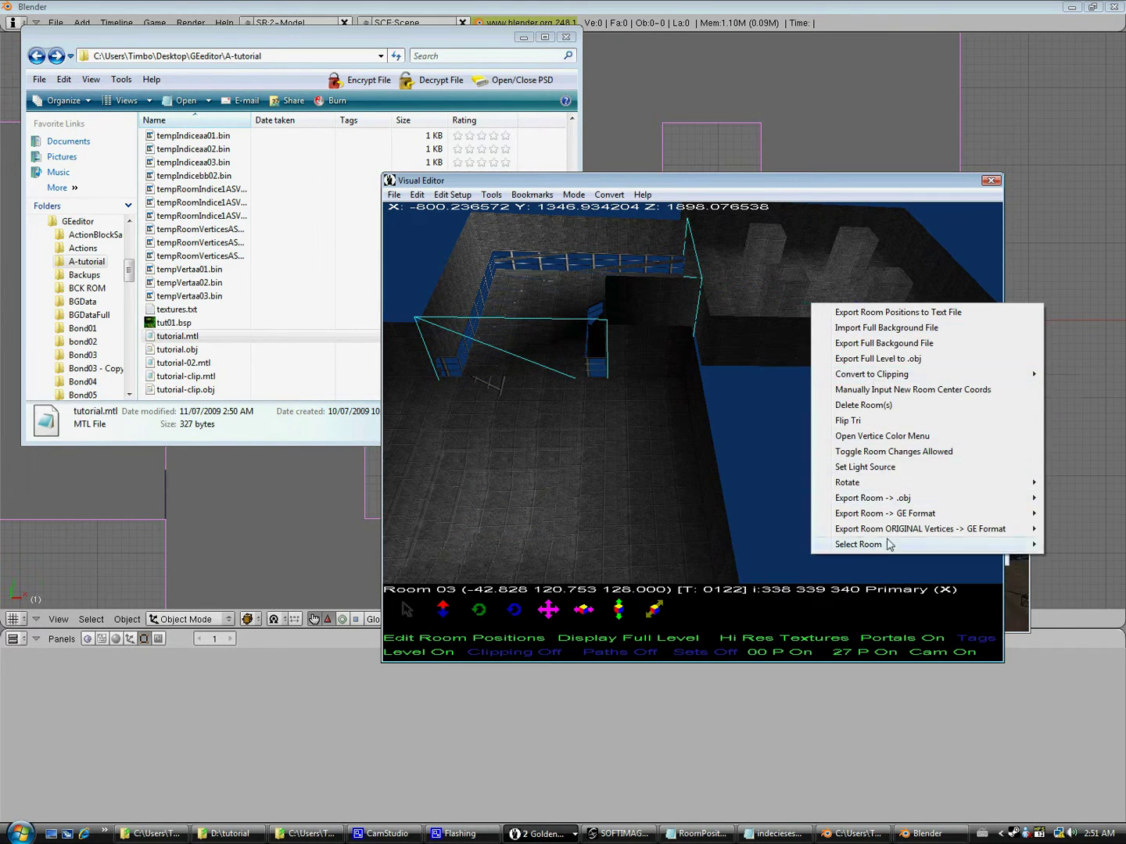
mouse_move(880, 543)
left_click(1073, 558)
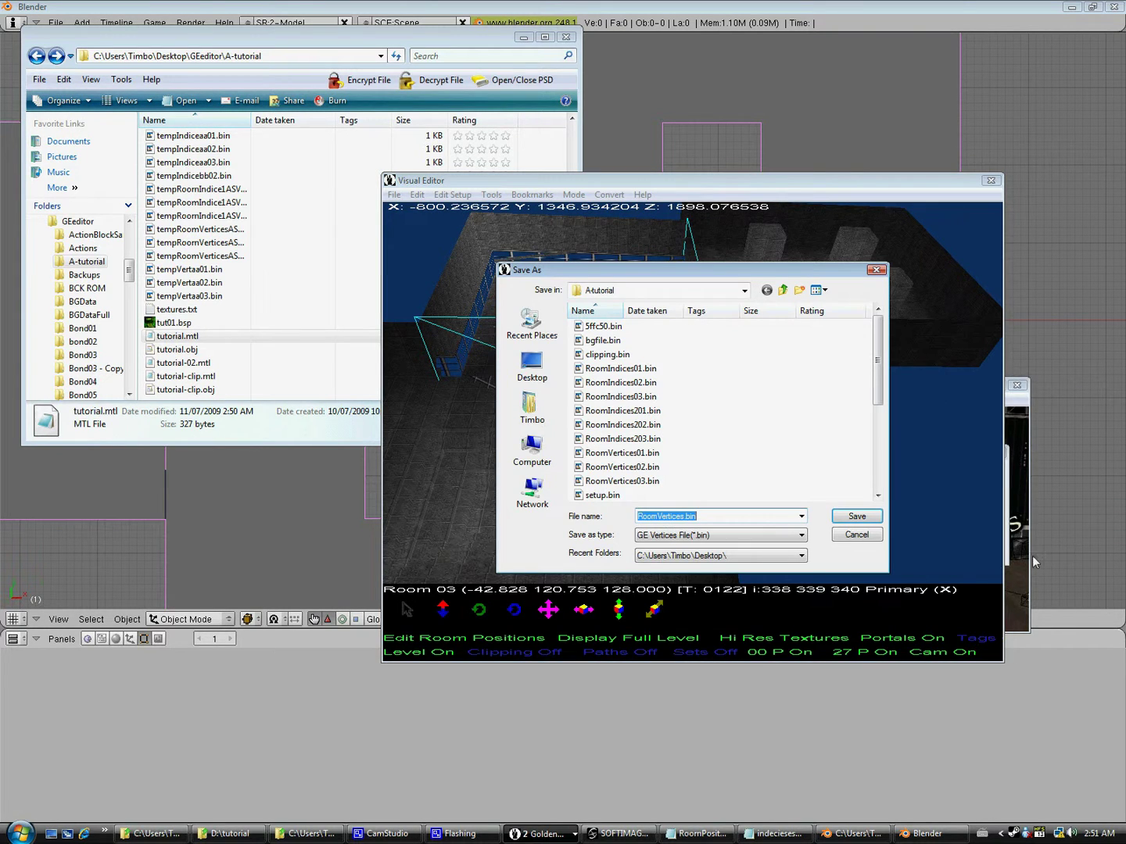
left_click(684, 518)
type("03")
left_click(857, 517)
left_click(608, 426)
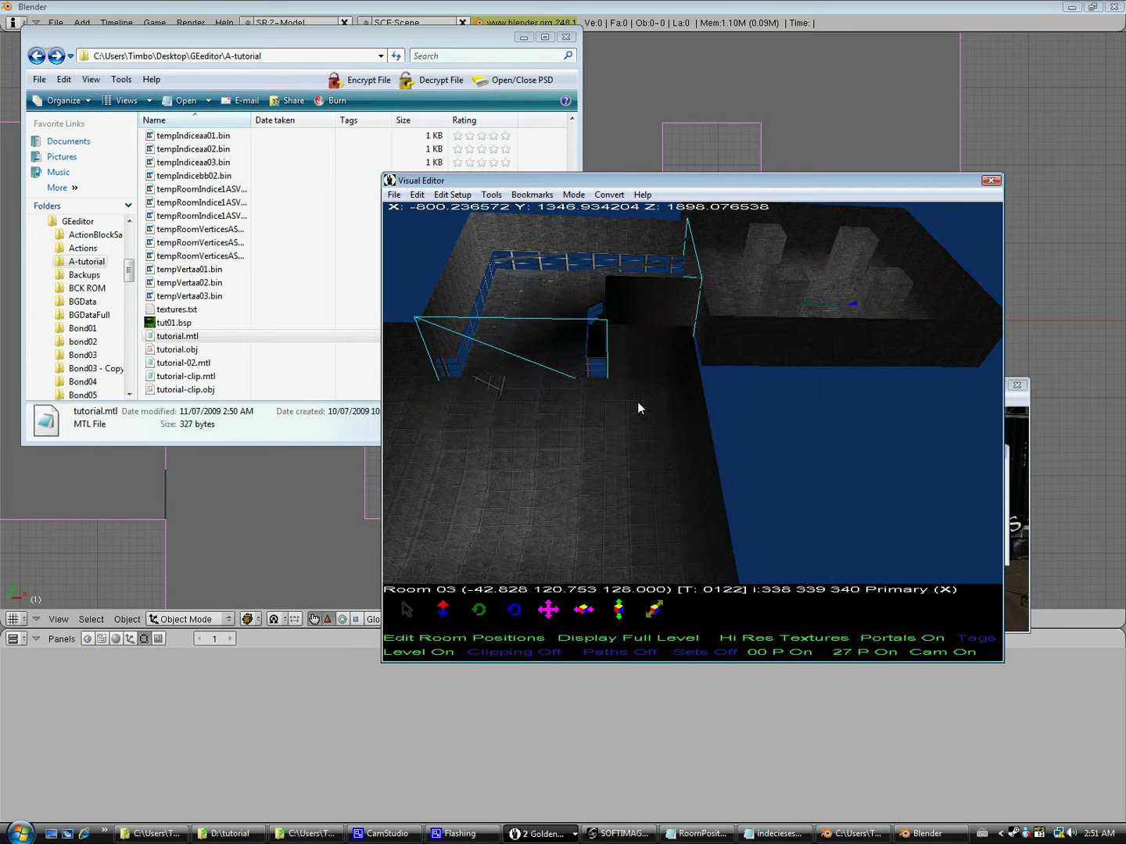
Step: Blacken both triangles of the long side railing's shadow in Room 02, setting every vertex's red, green and blue to 0
key("Left")
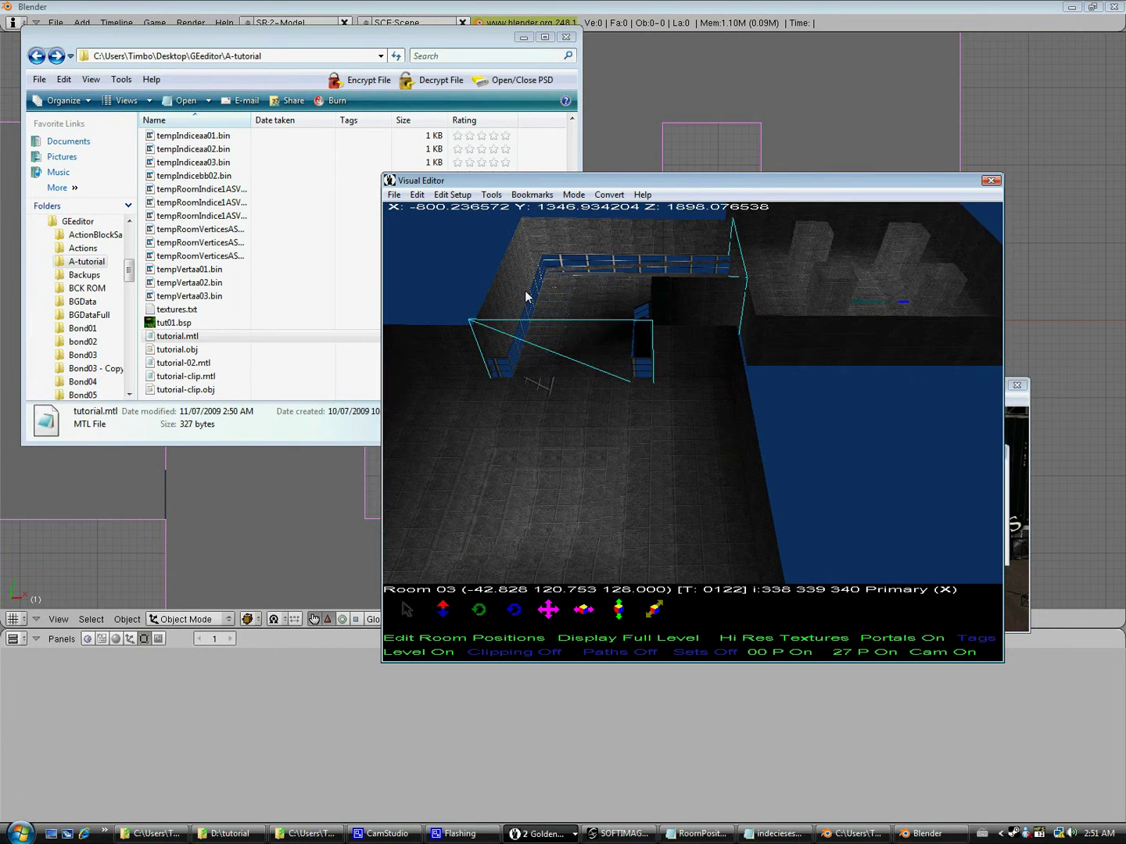
key("w")
key("Up")
key("w")
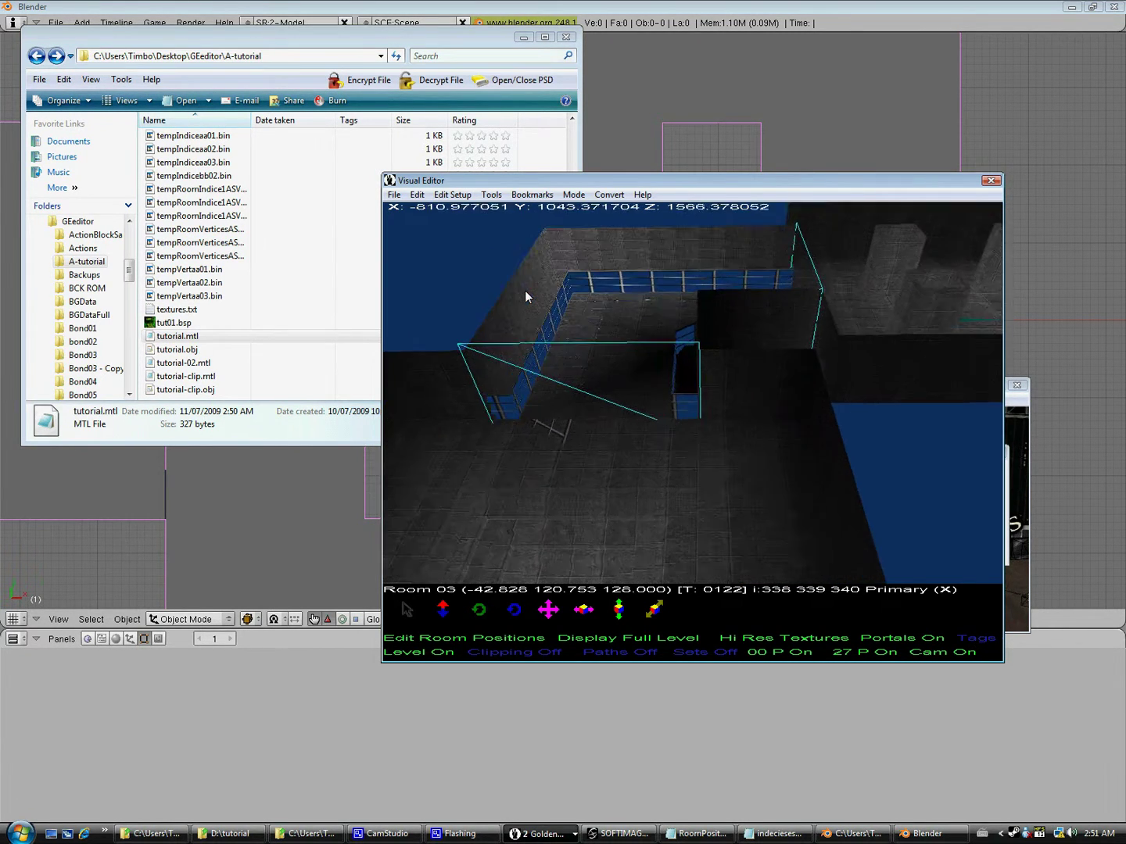
left_click(542, 416)
right_click(543, 412)
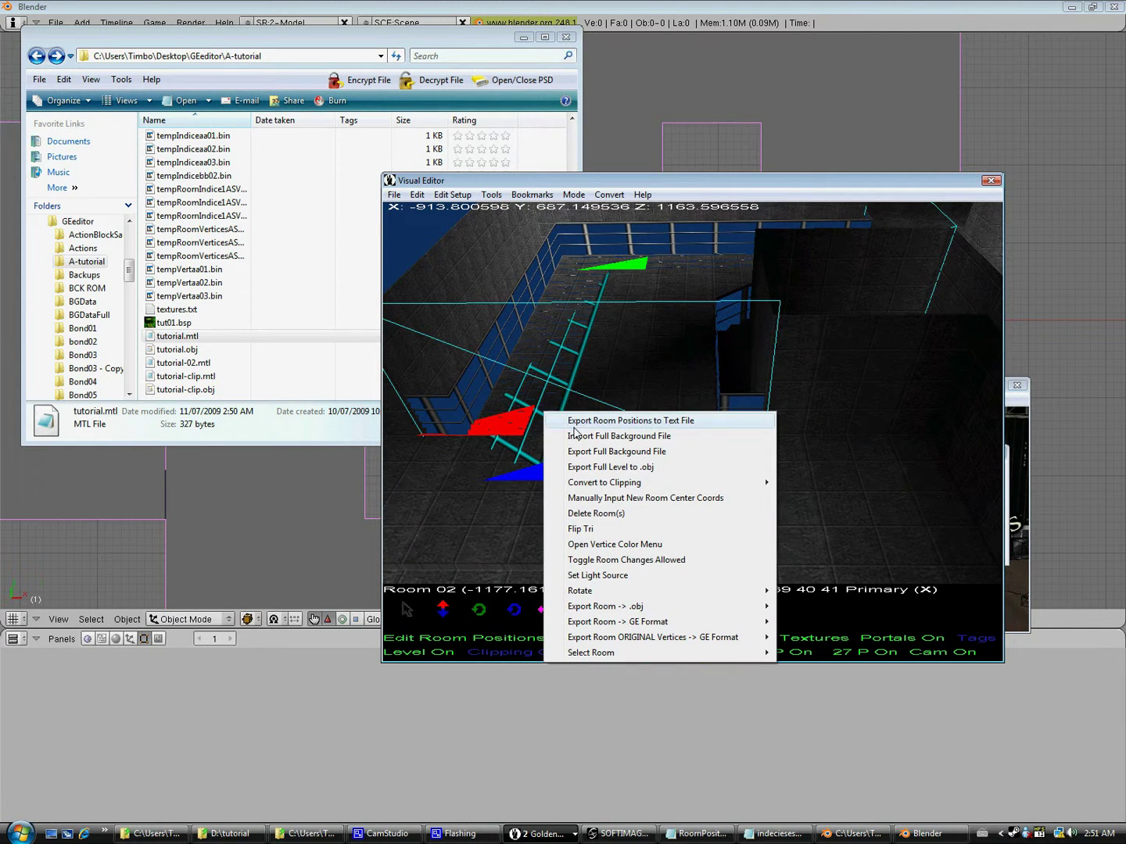
left_click(625, 545)
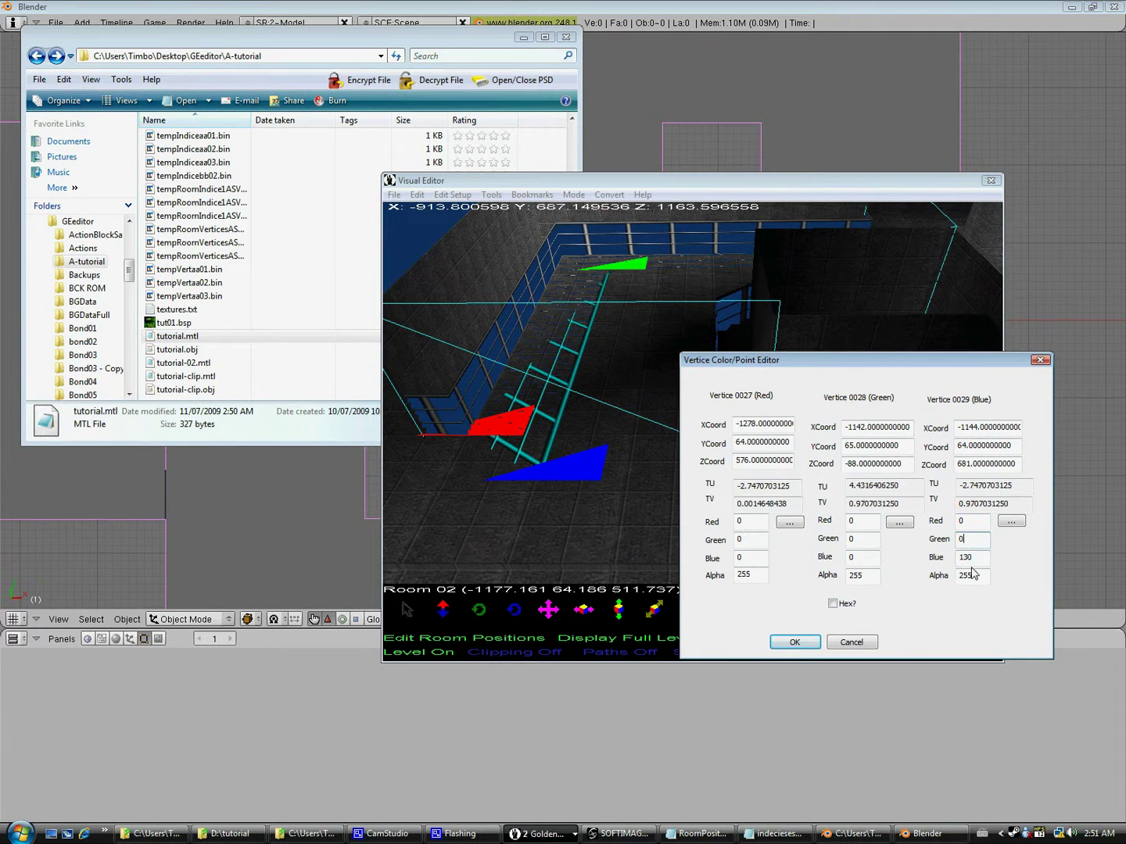
left_click(810, 640)
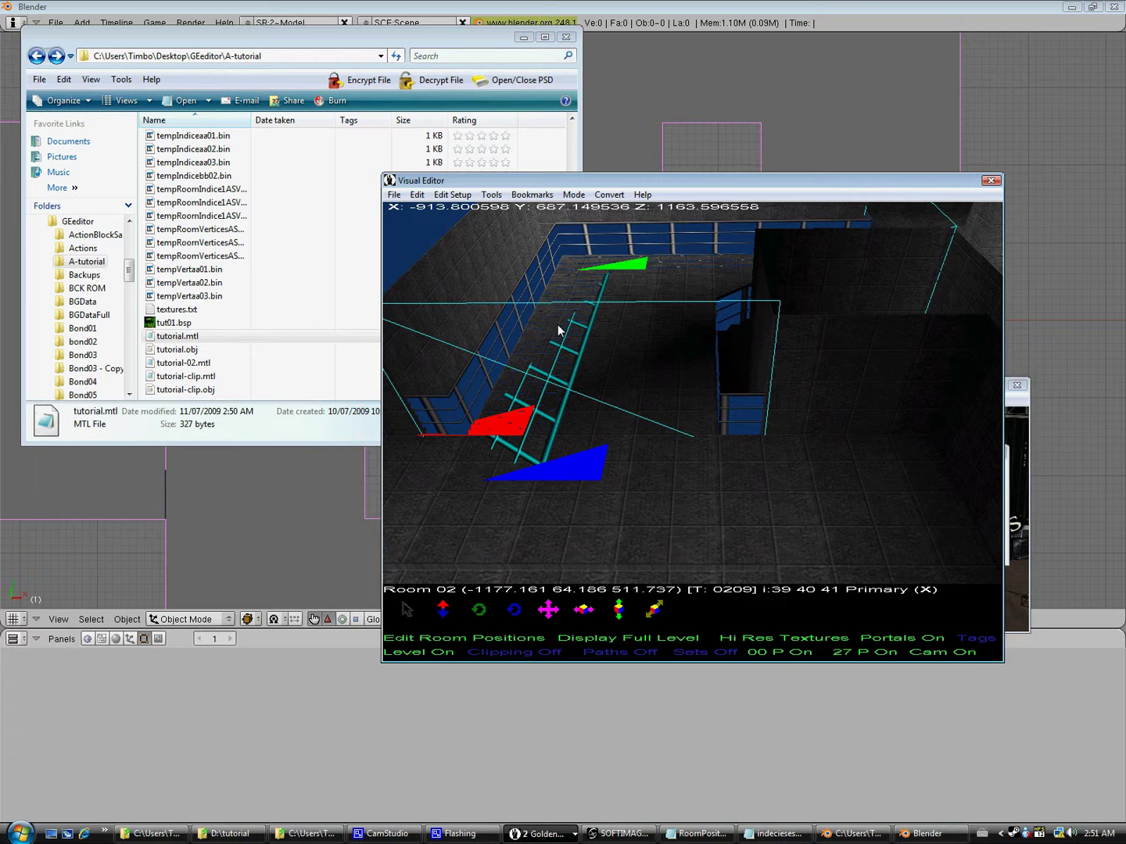
right_click(545, 303)
left_click(594, 435)
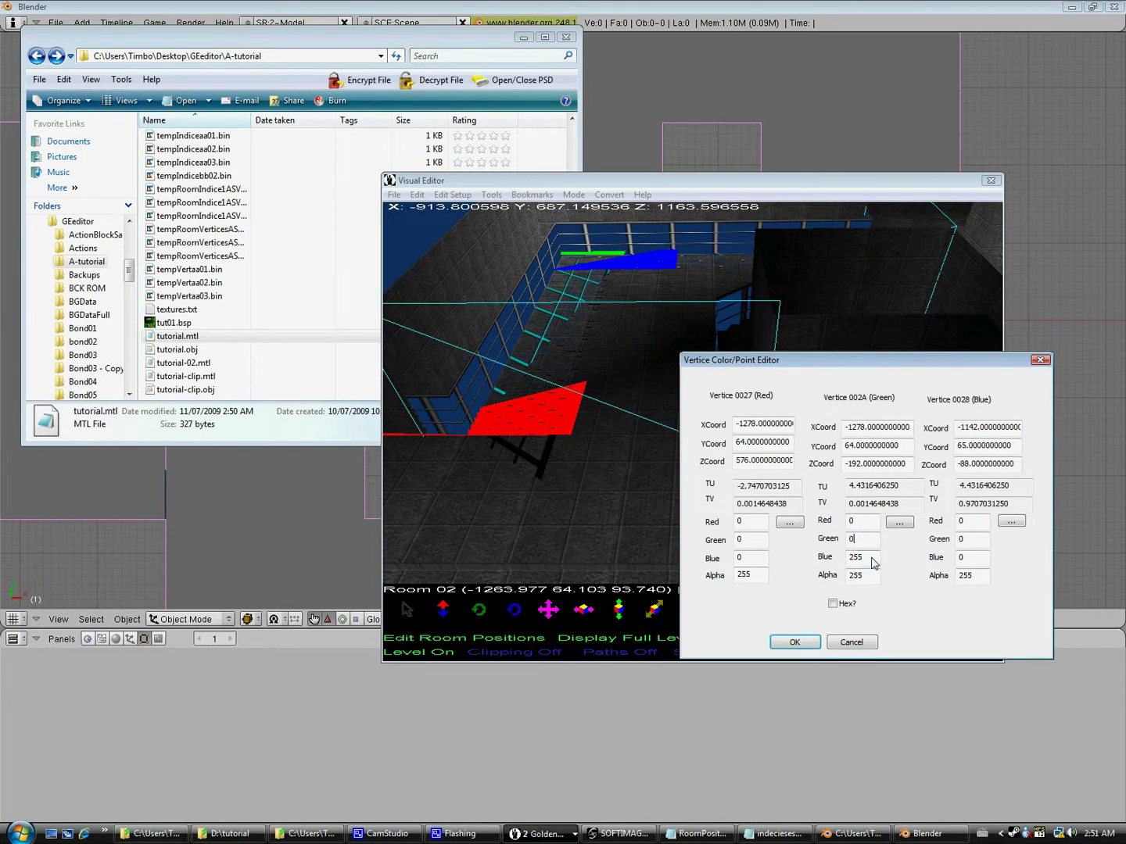
left_click(810, 638)
Step: Blacken both triangles of the far railing's shadow in Room 02 by setting their vertices' red, green and blue to 0
right_click(699, 265)
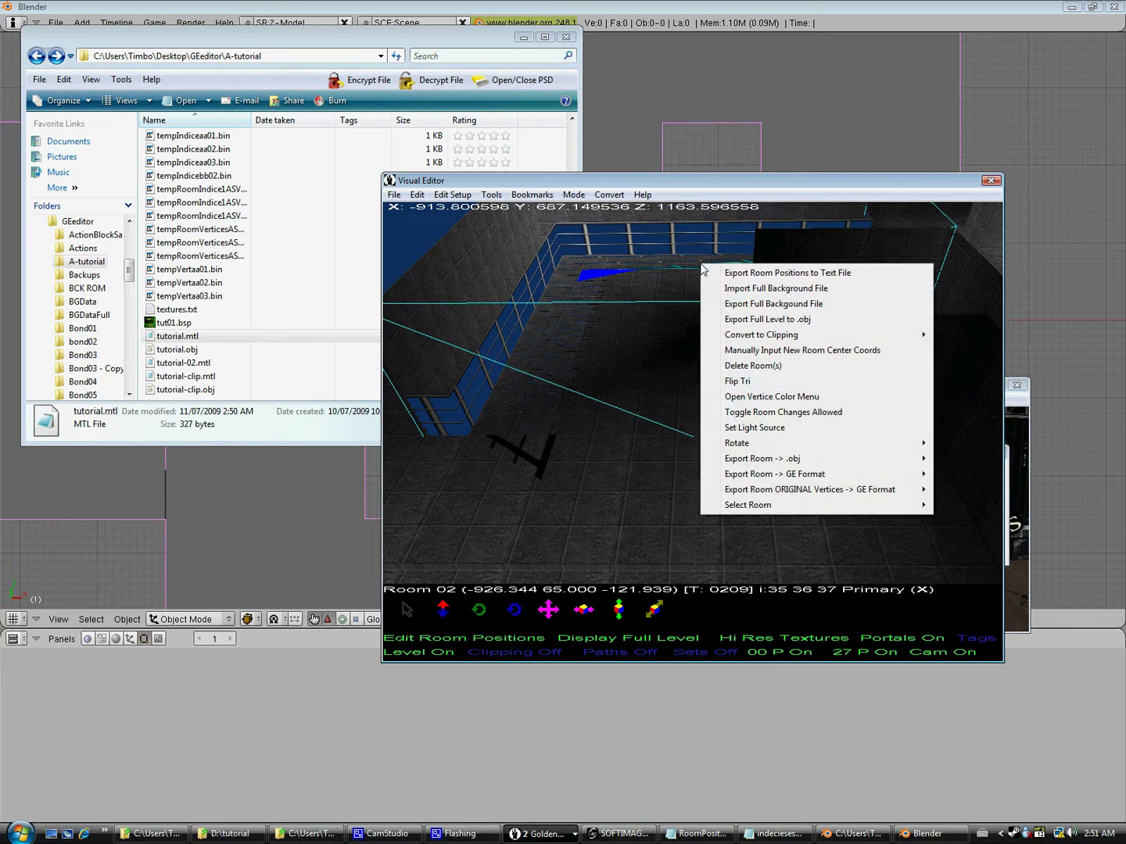
left_click(773, 396)
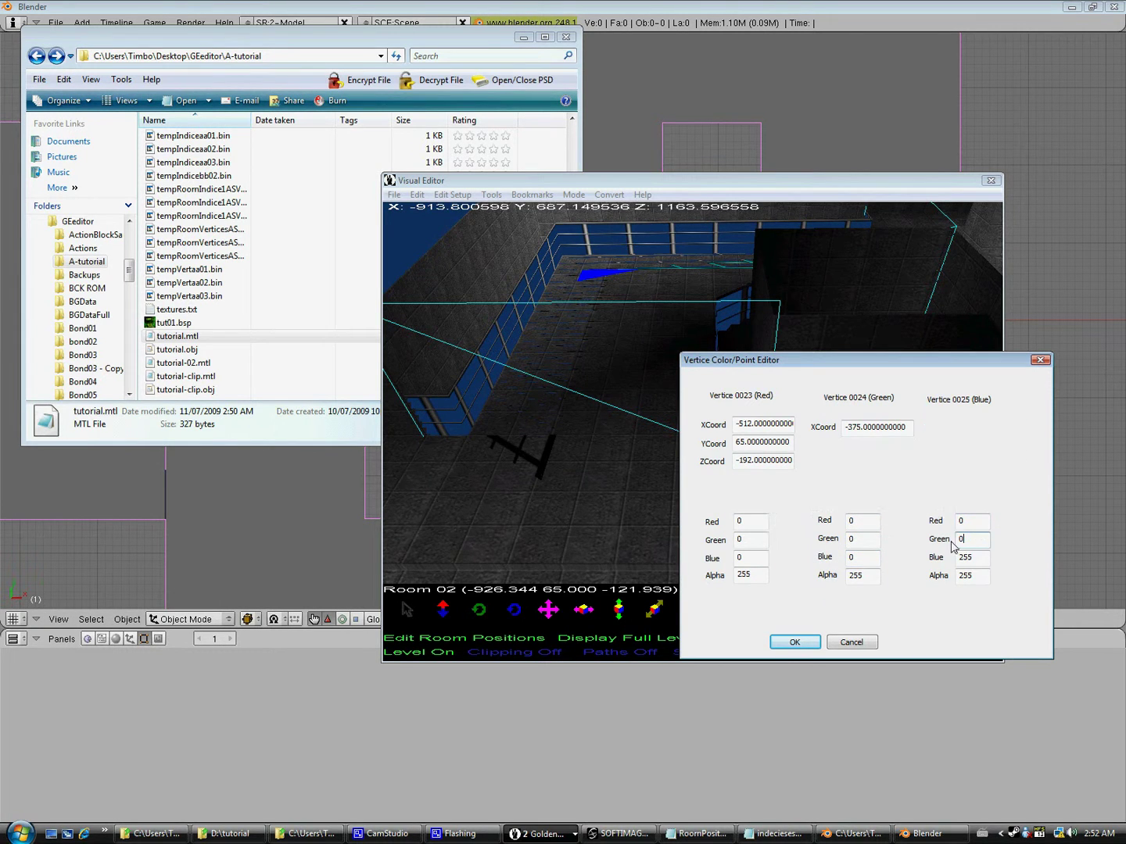
left_click(794, 642)
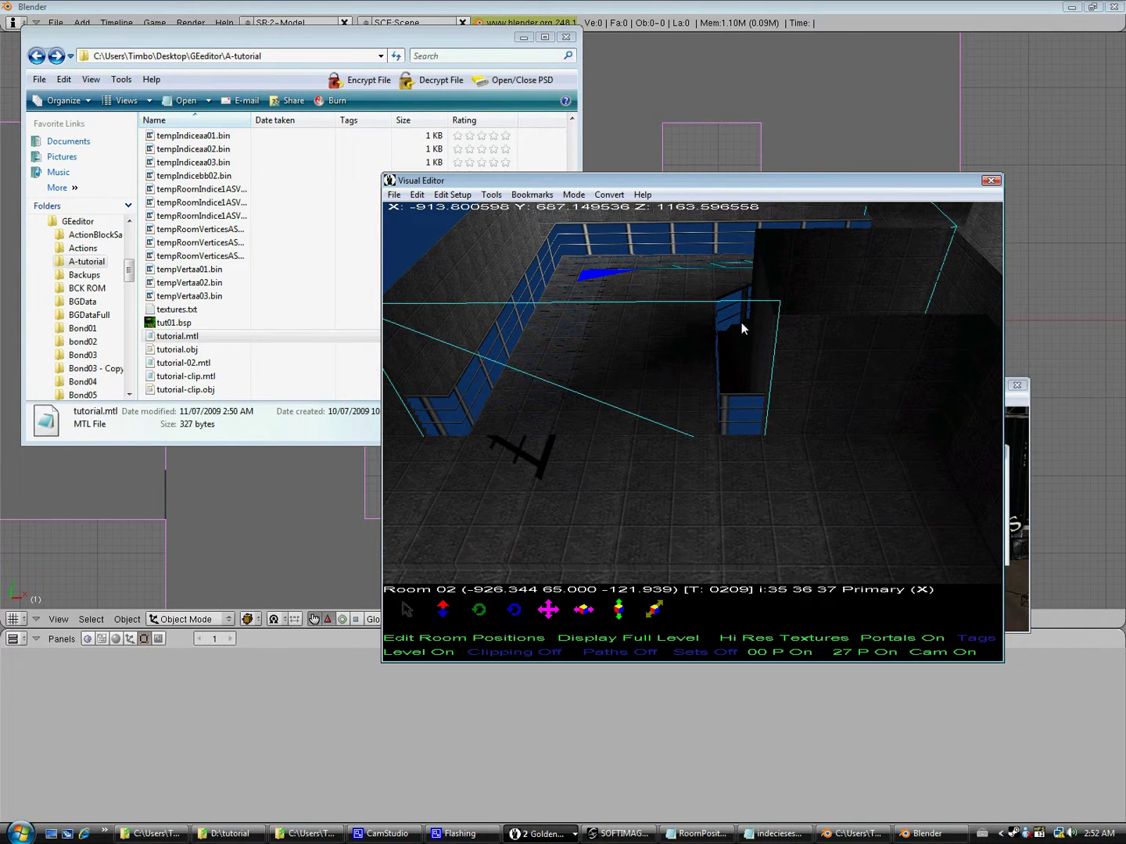
right_click(663, 256)
left_click(774, 398)
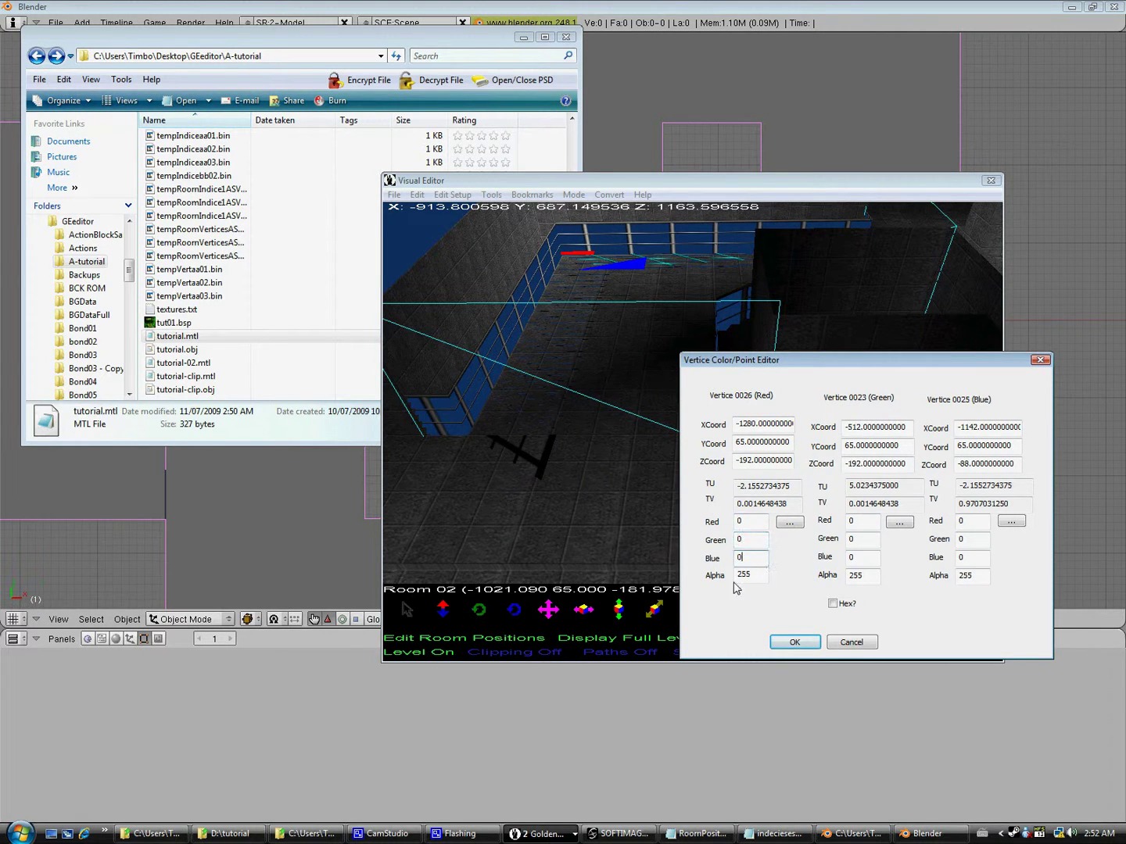
left_click(813, 642)
Step: Export Room 02's original vertices to GE format, overwriting its existing vertices file
right_click(599, 345)
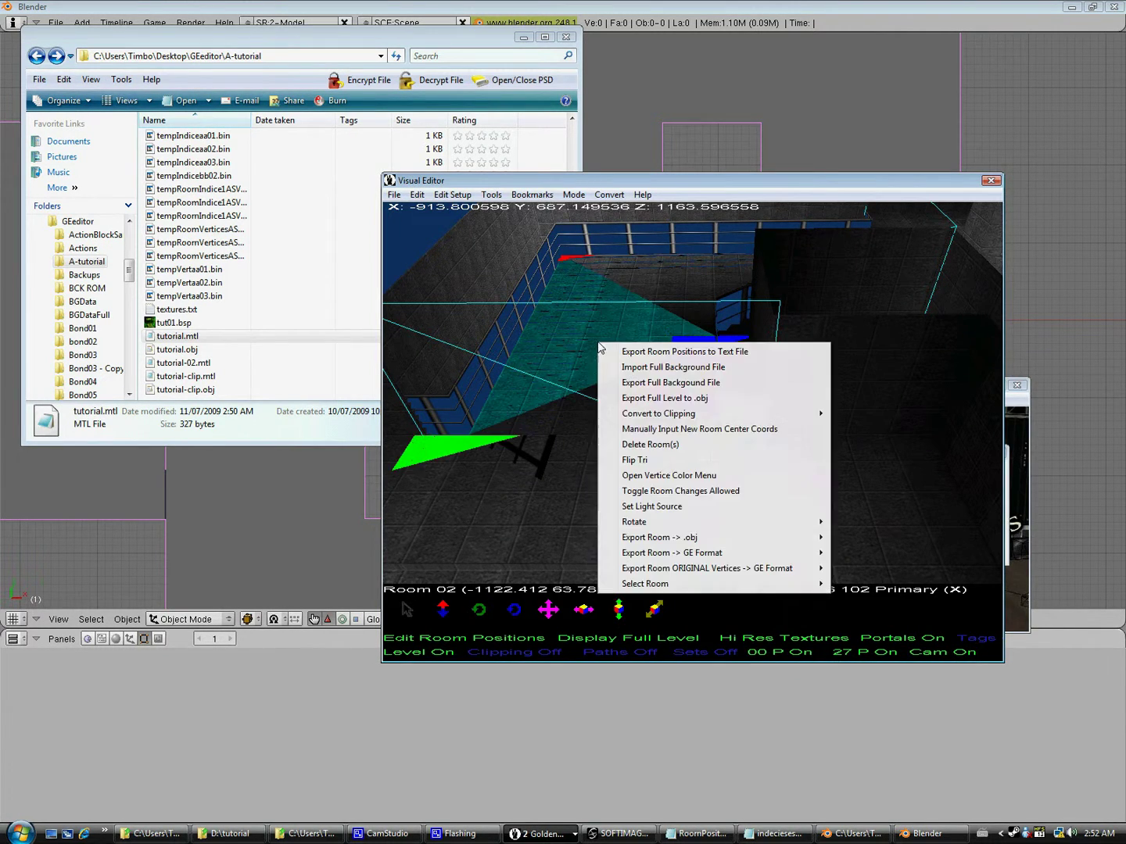
mouse_move(753, 576)
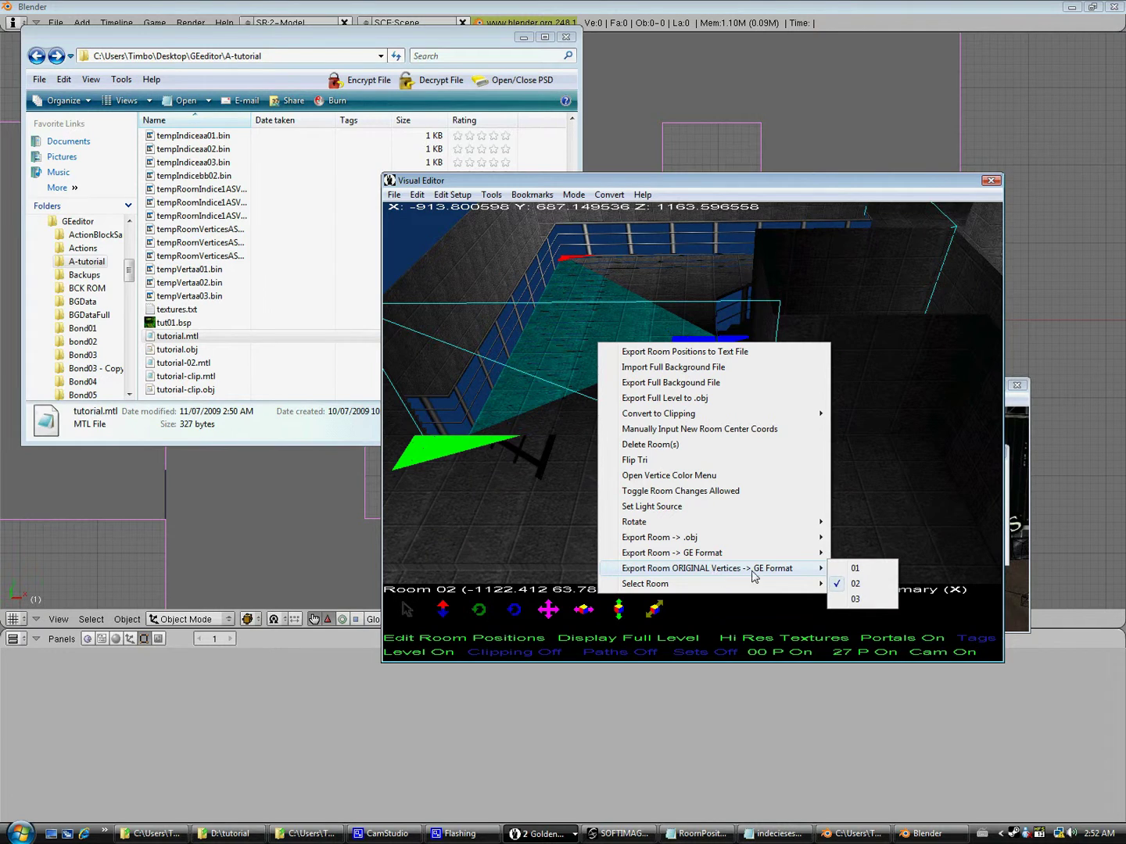
left_click(873, 586)
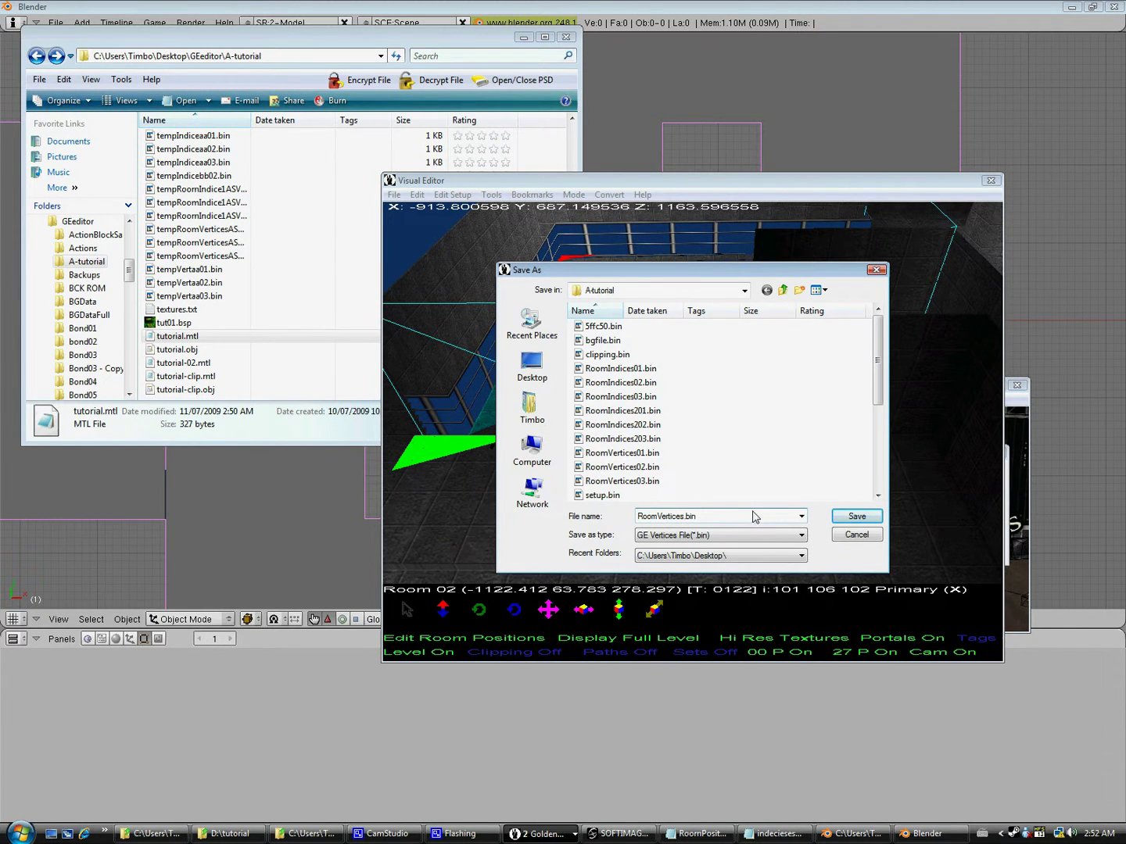
left_click(841, 519)
left_click(617, 420)
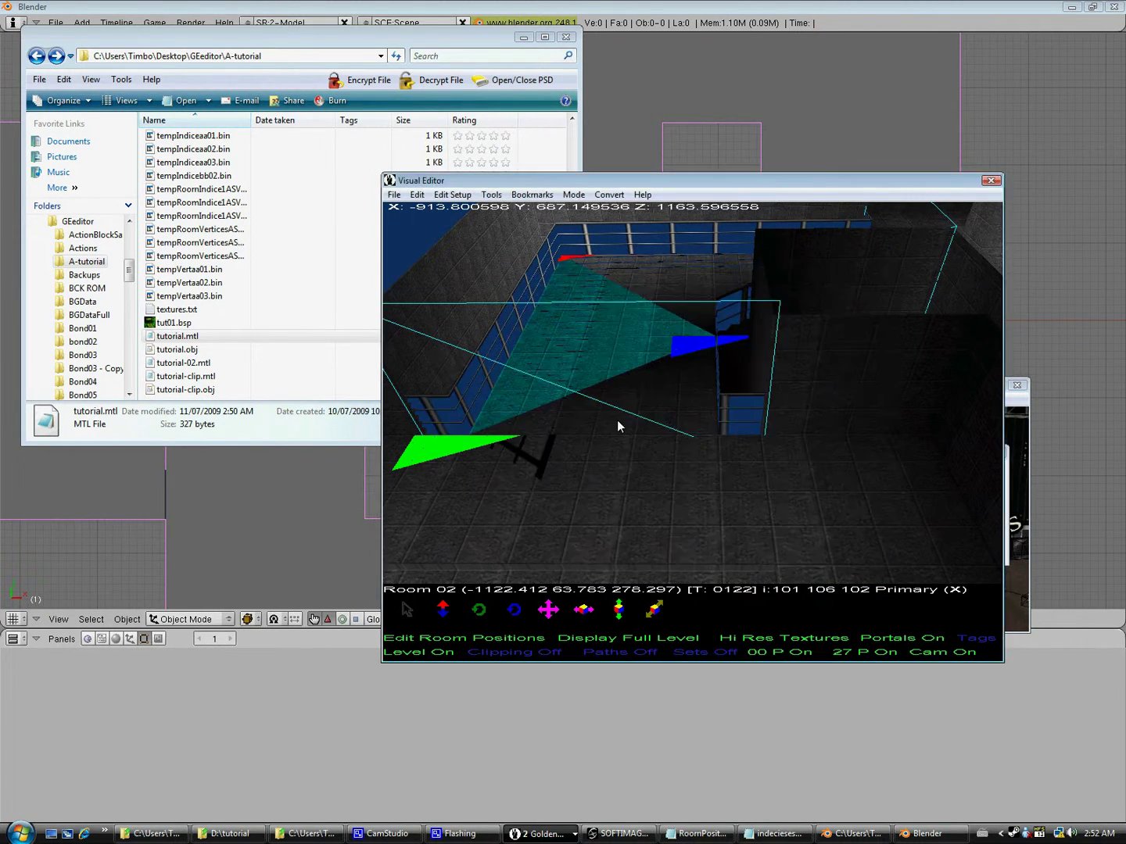
Step: Examine the far railing's shadow where it meets the portal to the pillar room
key("Up")
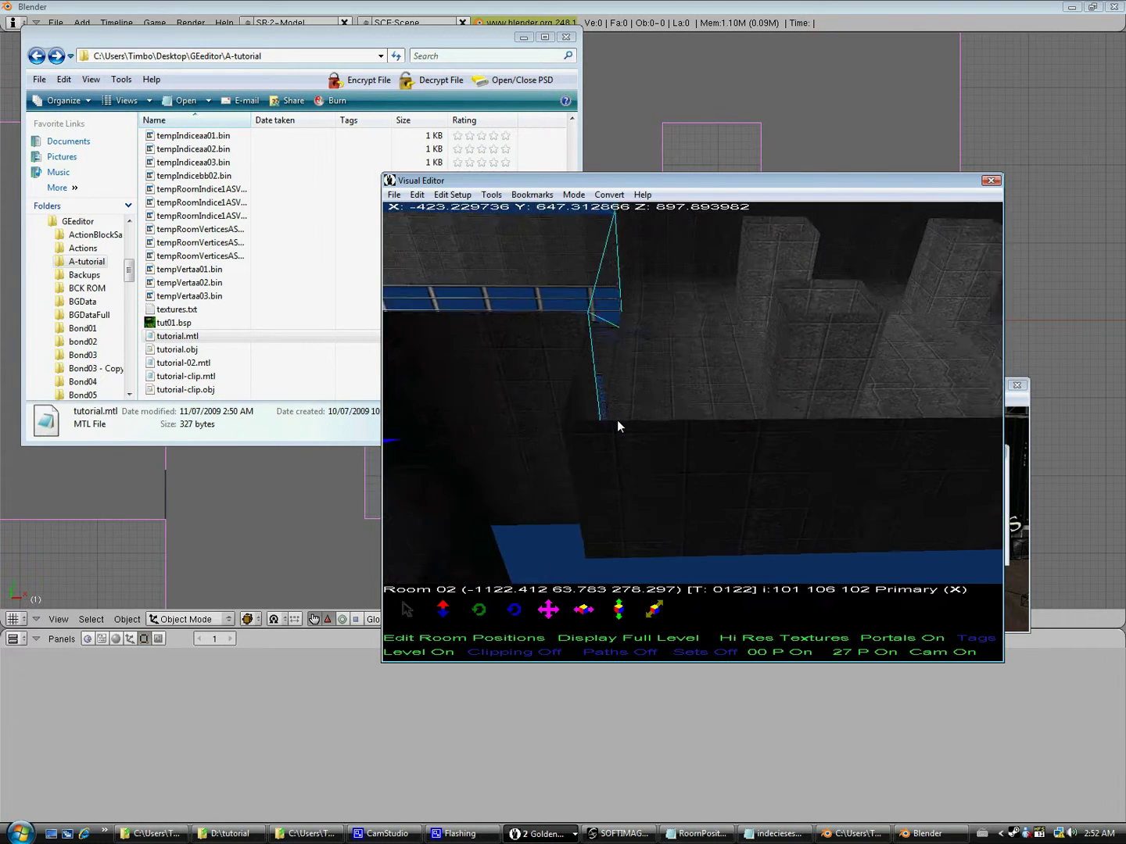
key("w")
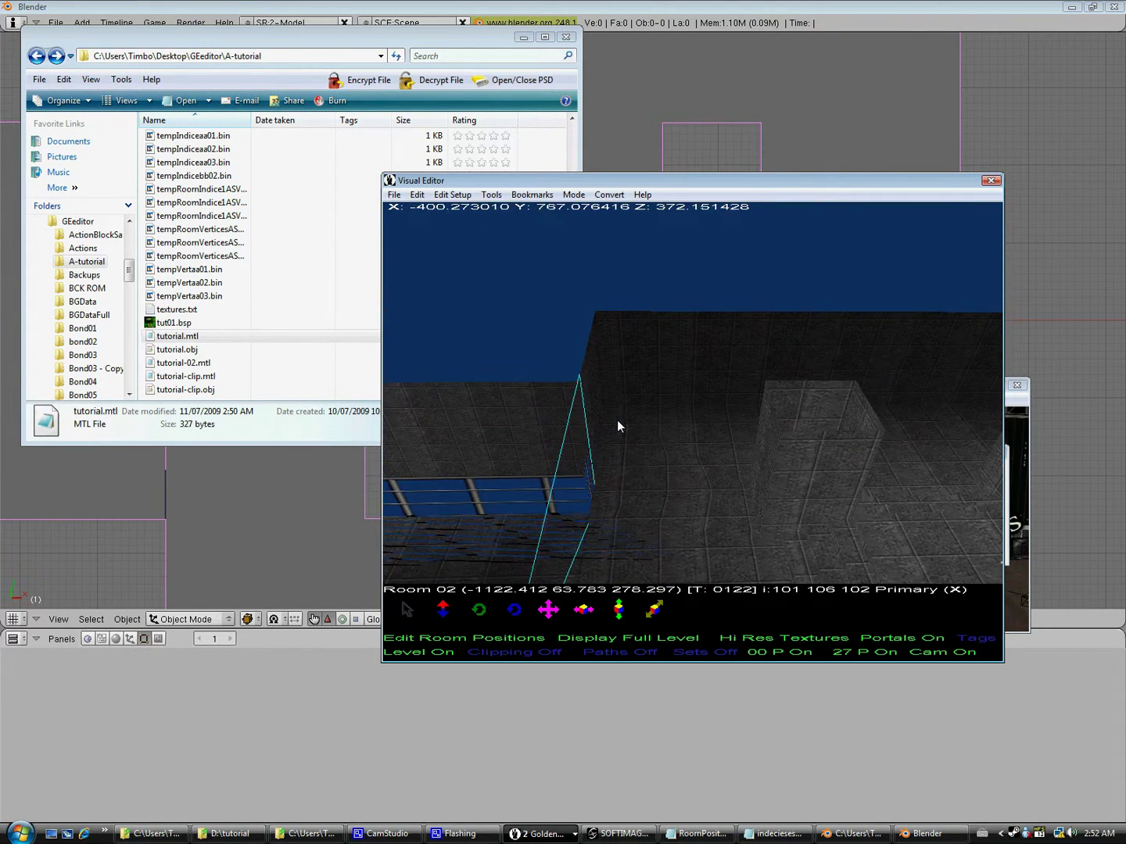
key("Down")
key("a")
key("Up")
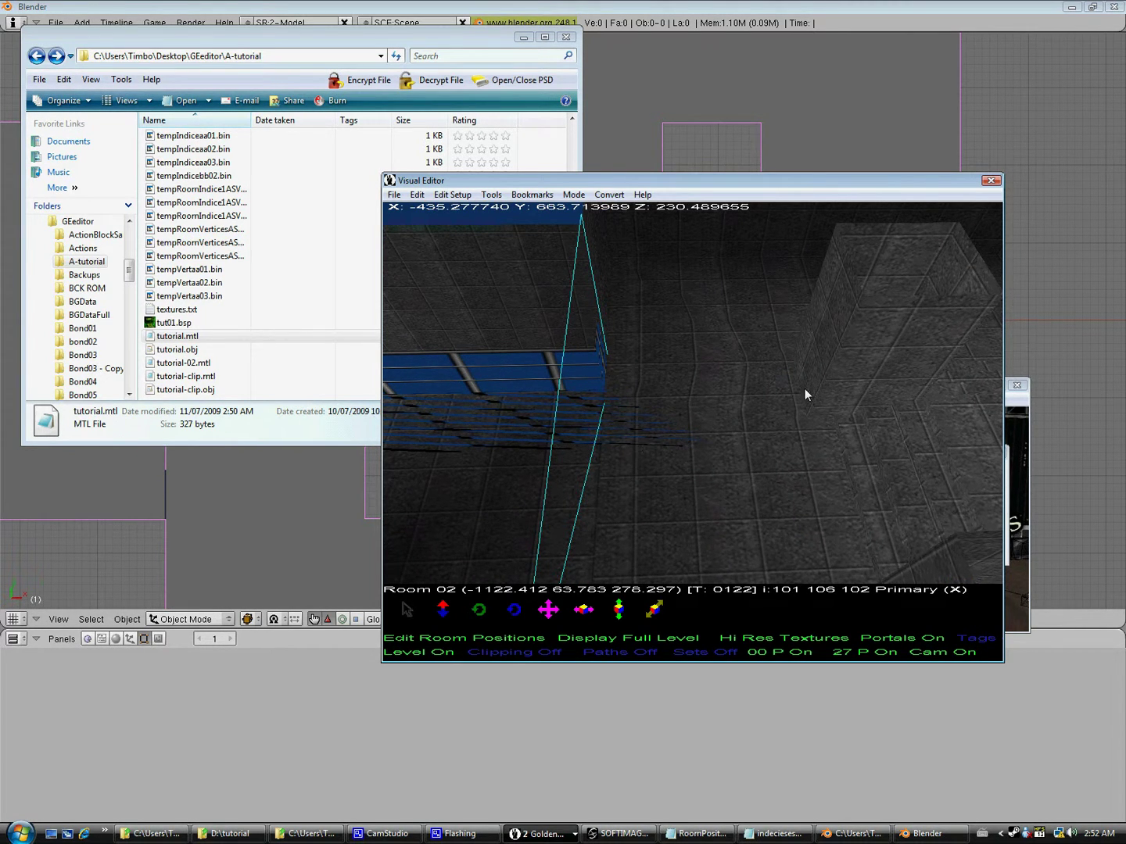
key("Up")
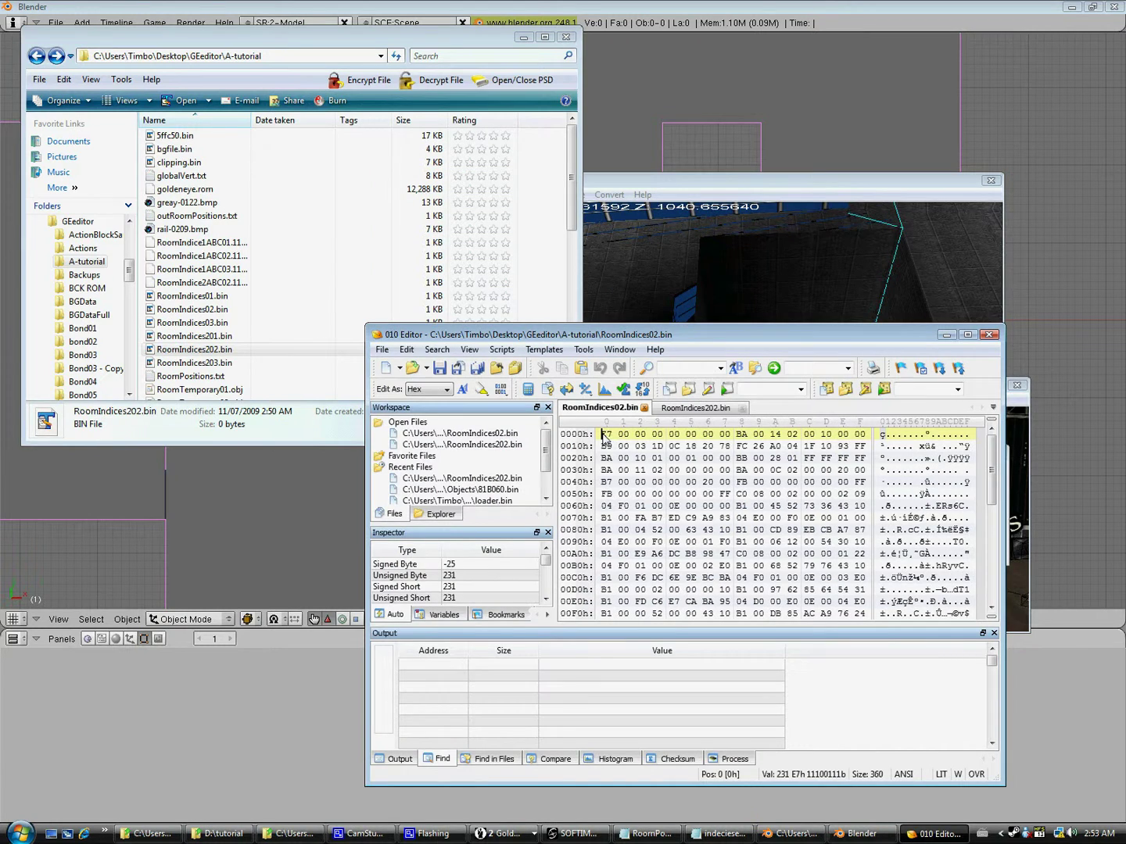
left_click_drag(604, 439, 741, 447)
left_click(711, 407)
key("ctrl+v")
key("Delete")
left_click(837, 437)
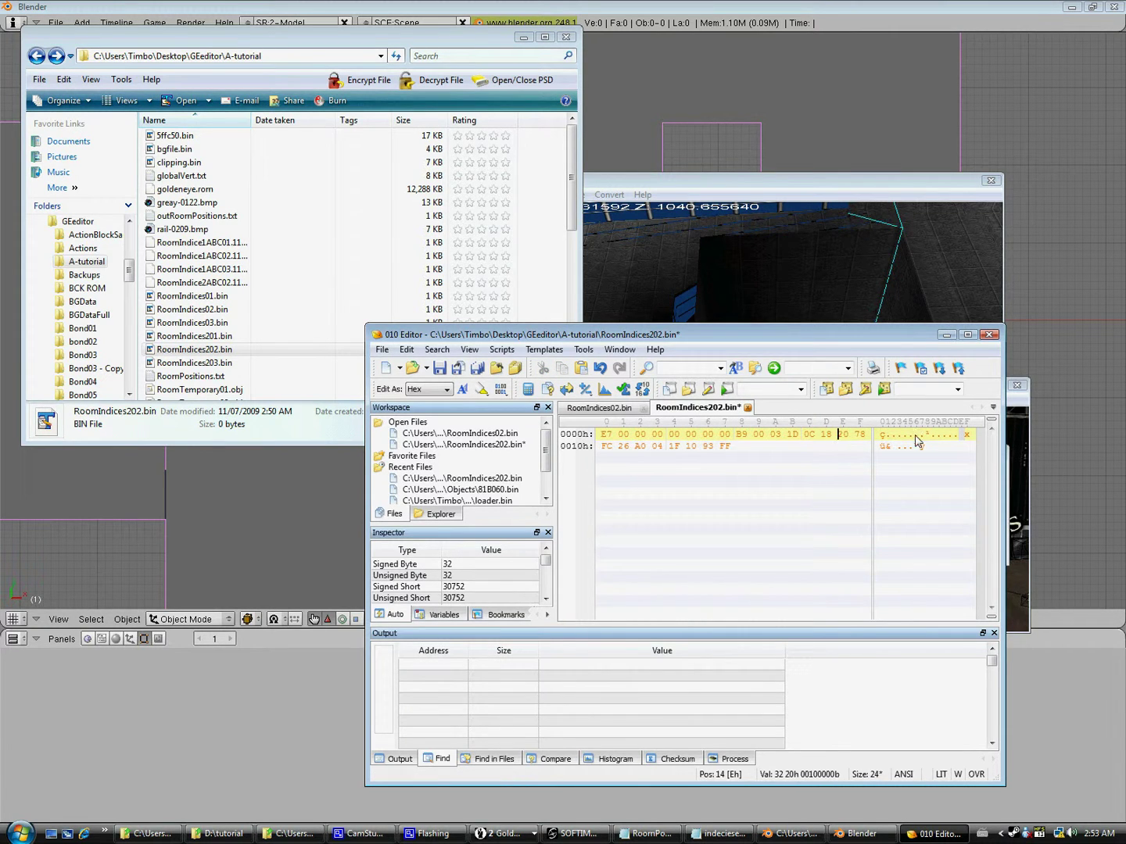
type("48 D")
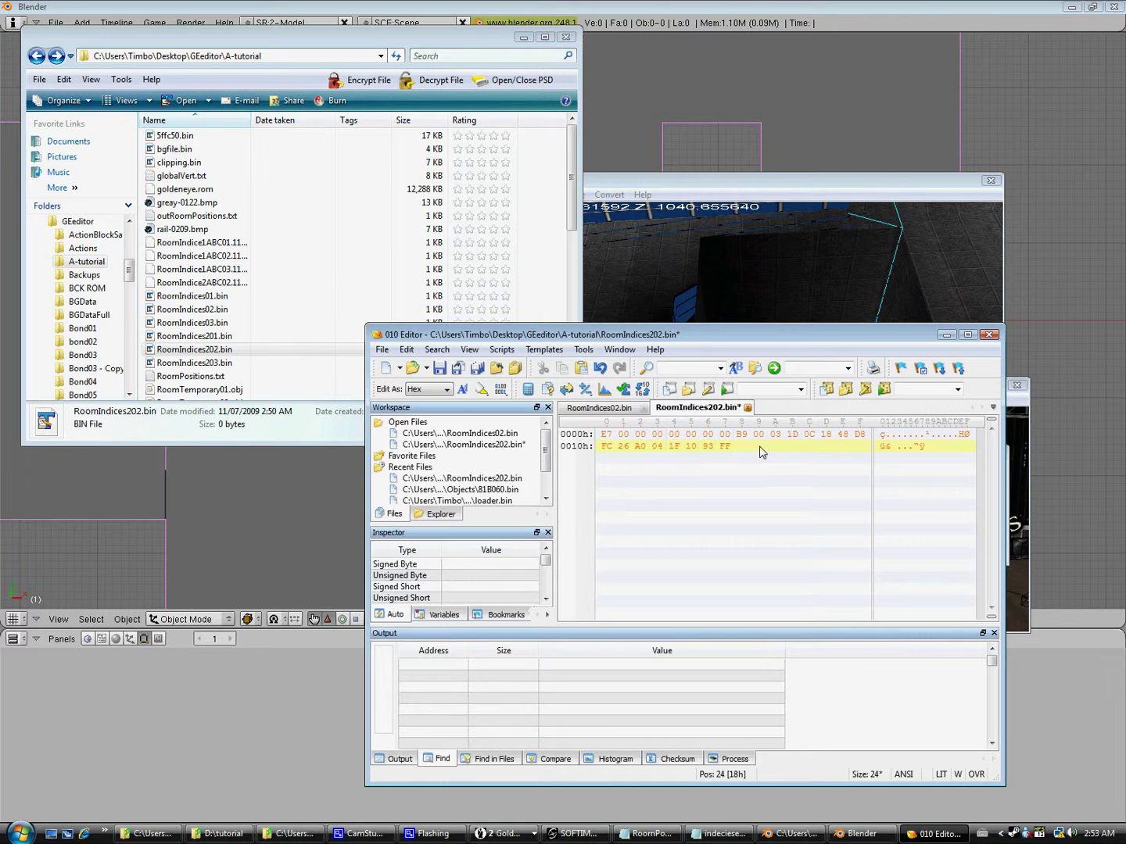
type("b")
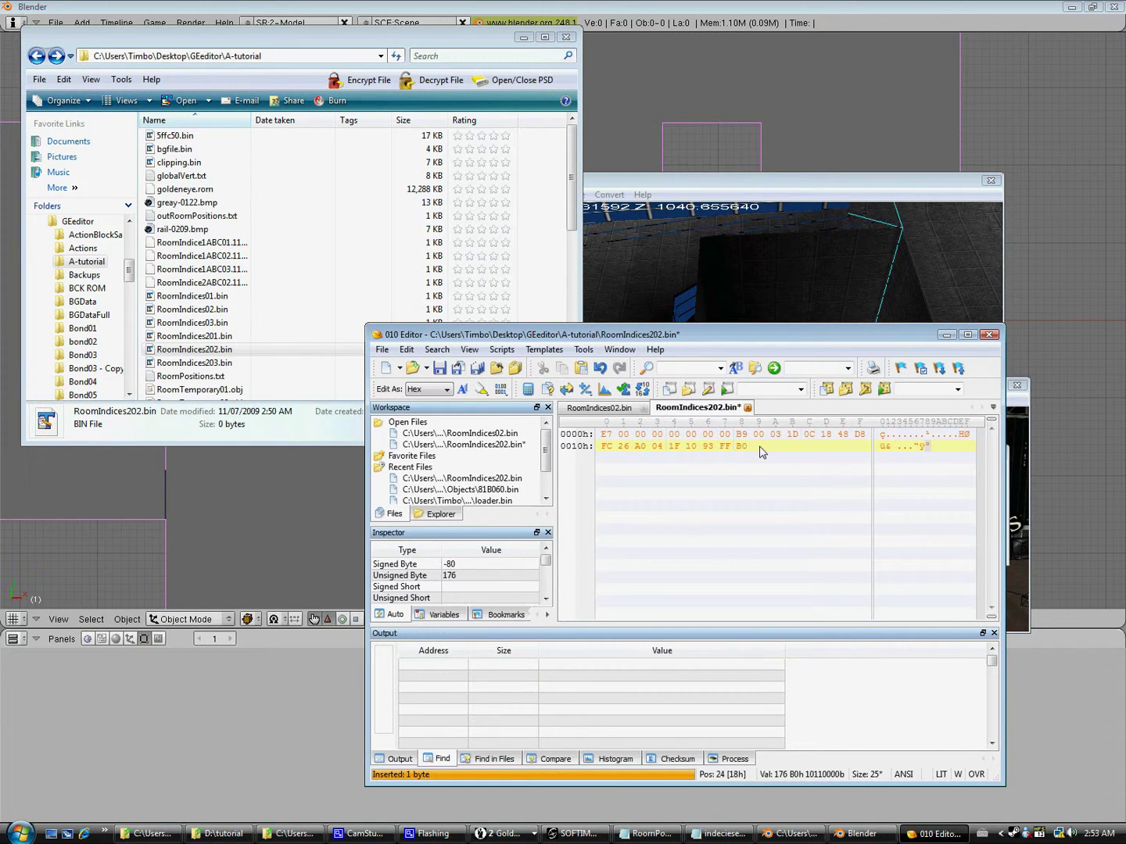
type("6")
type("0000000000")
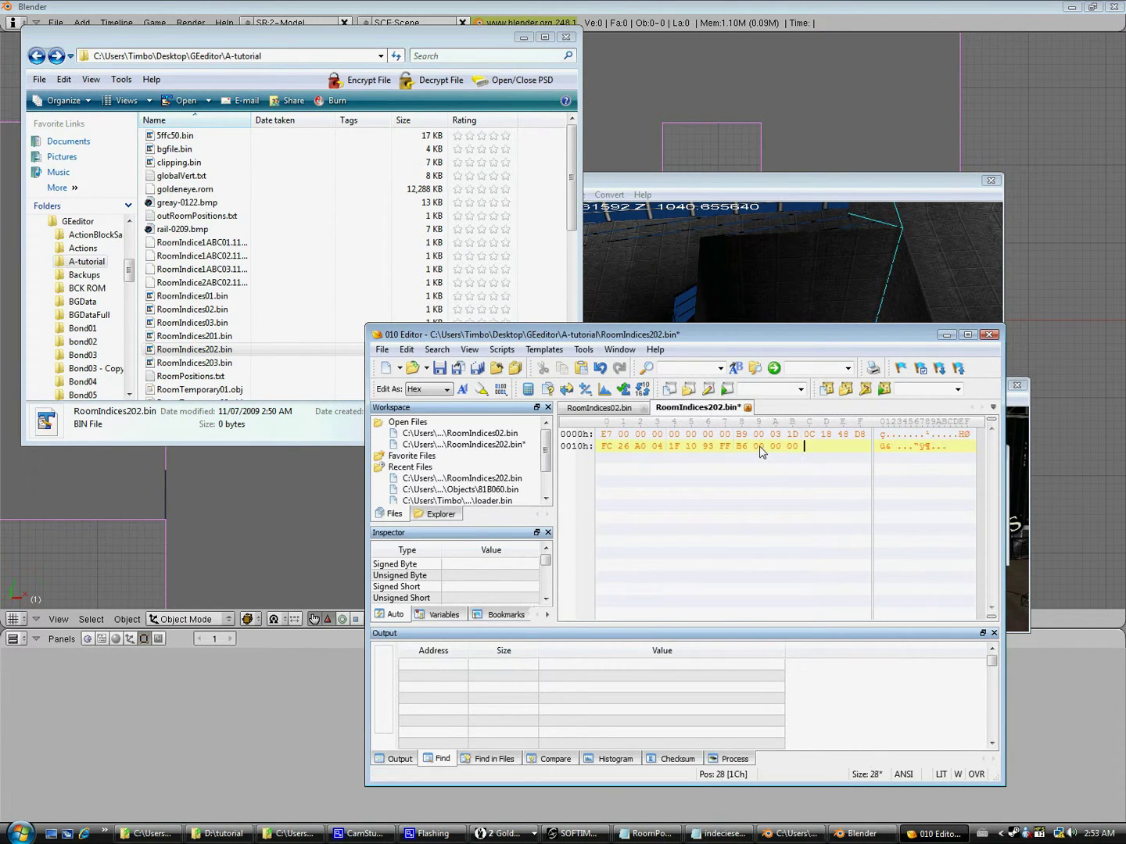
type("3000")
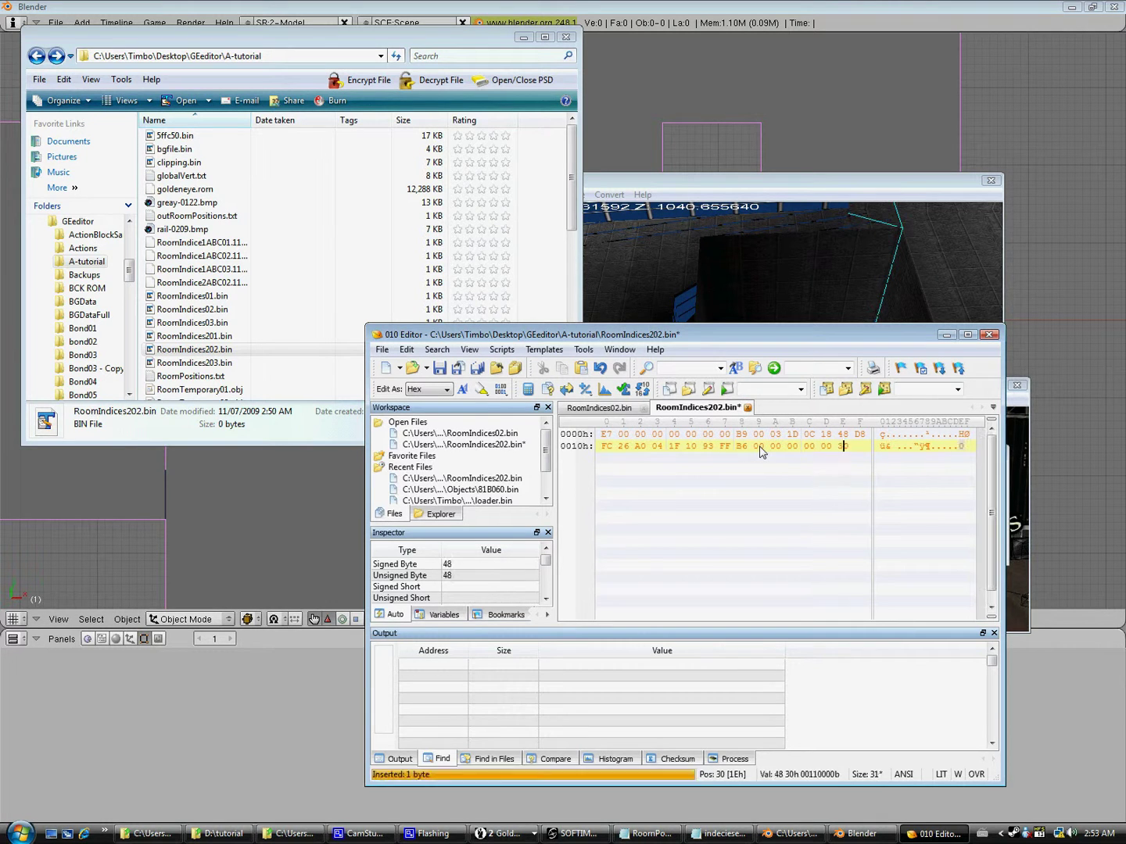
left_click(630, 413)
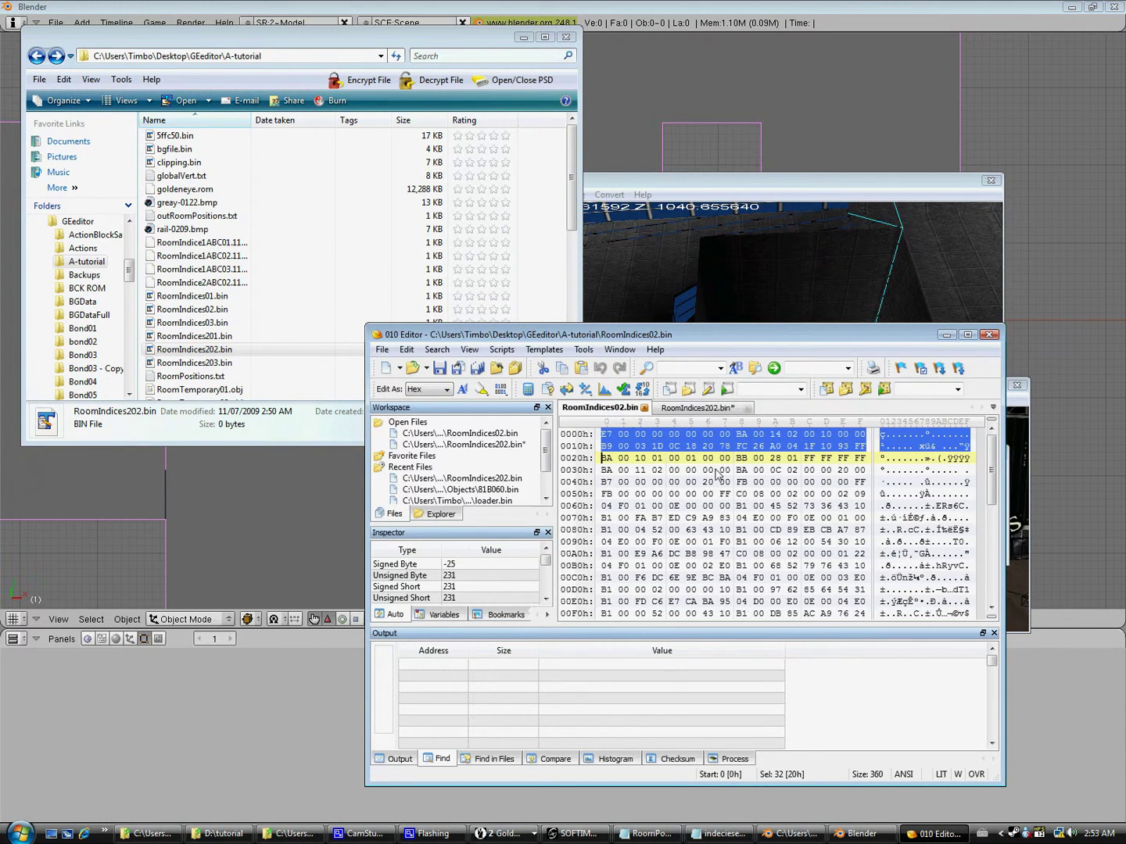
left_click(783, 506)
left_click_drag(740, 494, 731, 556)
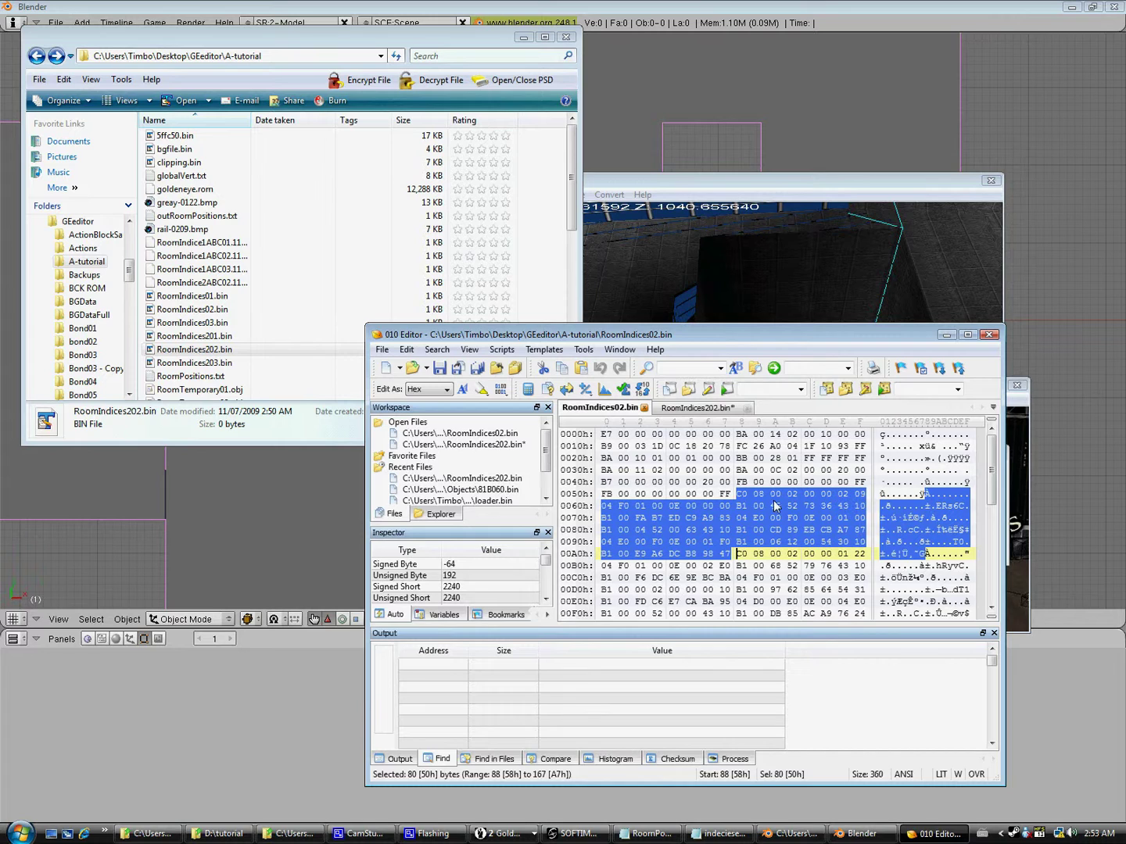
key("ctrl+x")
scroll(740, 481, "down", 2)
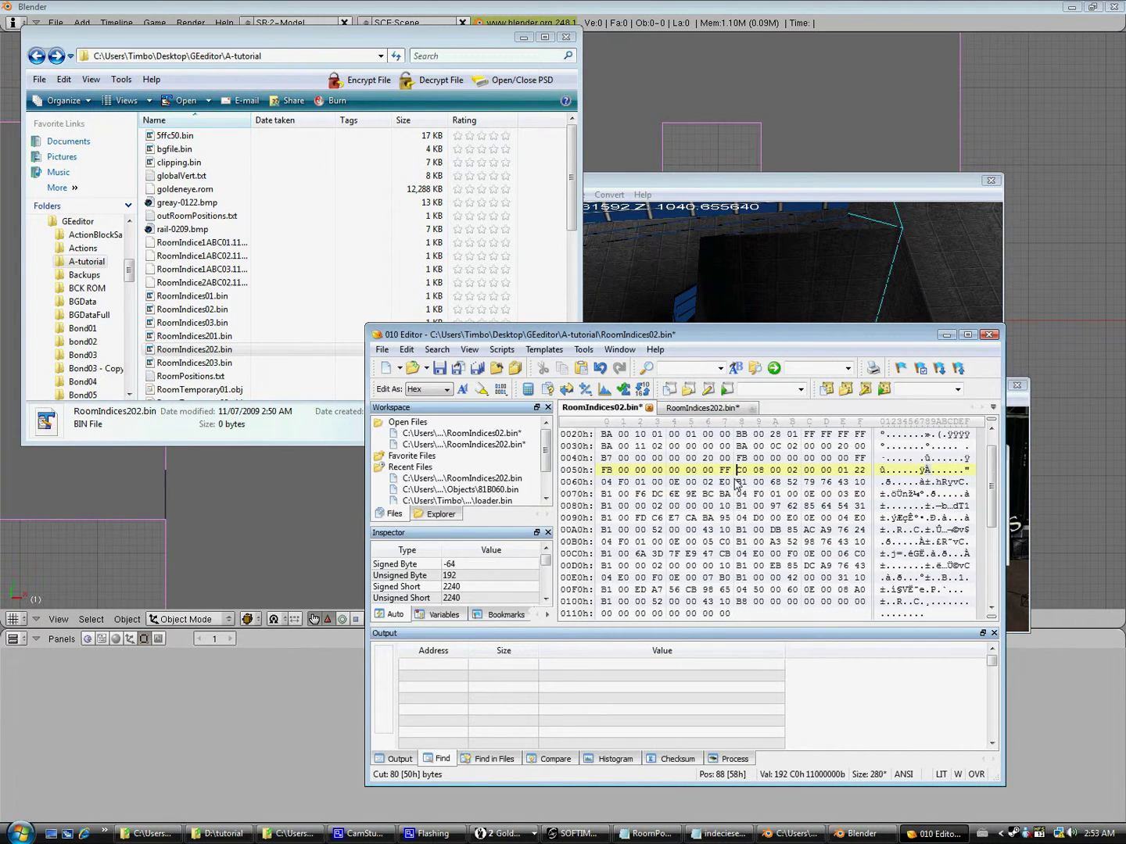
left_click(700, 409)
key("ctrl+v")
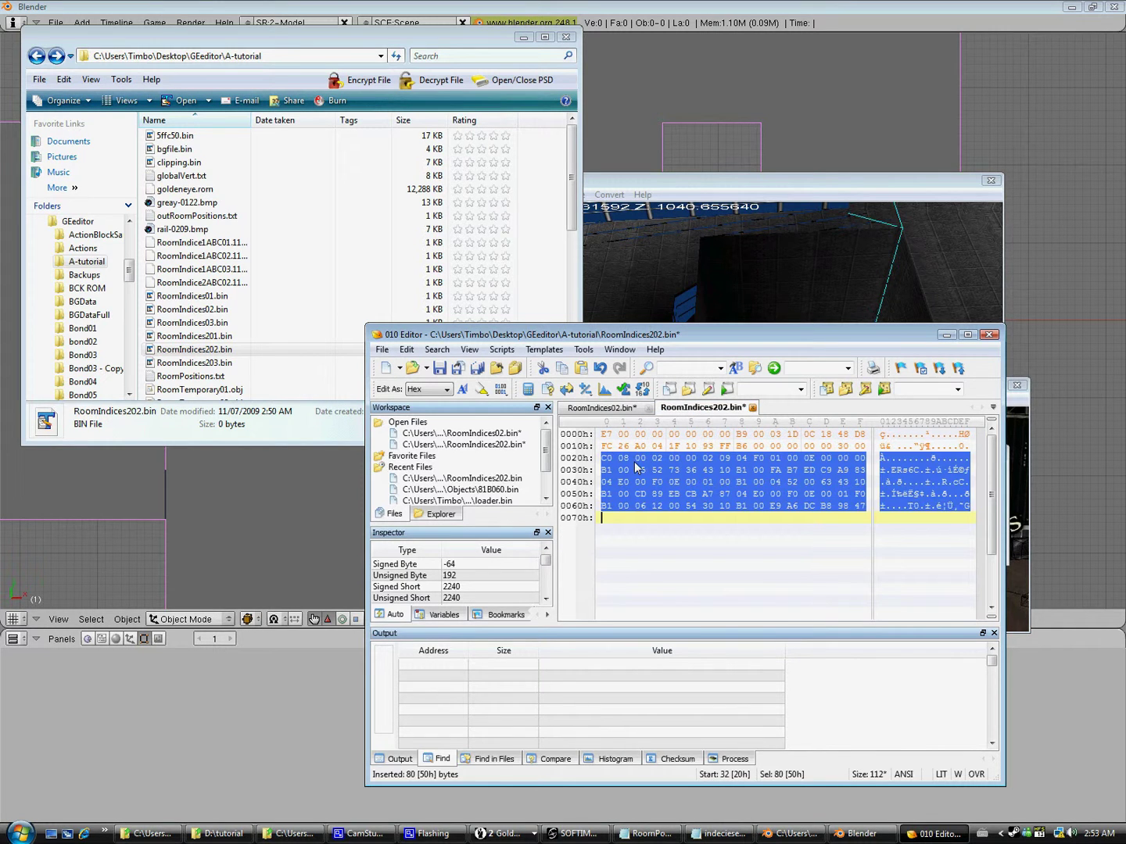
Step: Copy the final 16 bytes of RoomIndices02.bin, starting with B8, to the end of RoomIndices202.bin and save both files
left_click(612, 408)
scroll(660, 523, "down", 1)
left_click_drag(730, 572, 738, 557)
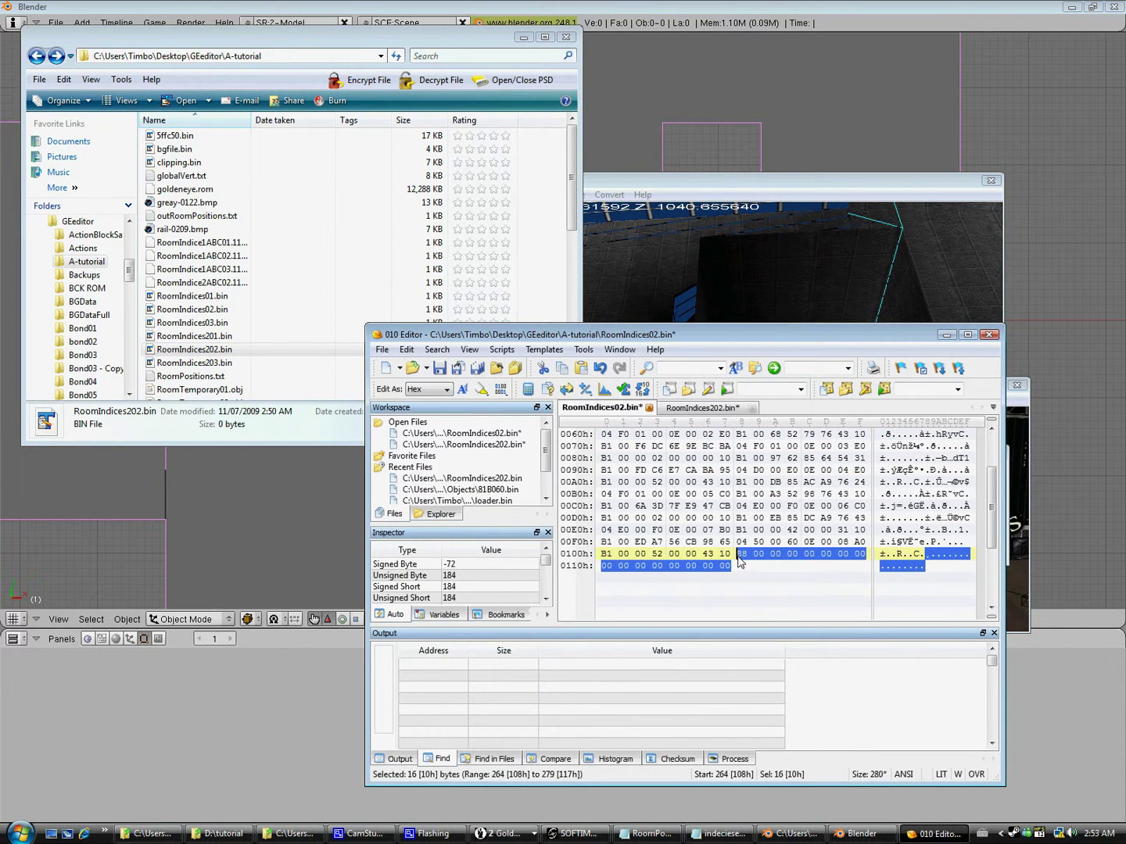
key("ctrl+c")
left_click(725, 408)
left_click(624, 520)
key("ctrl+v")
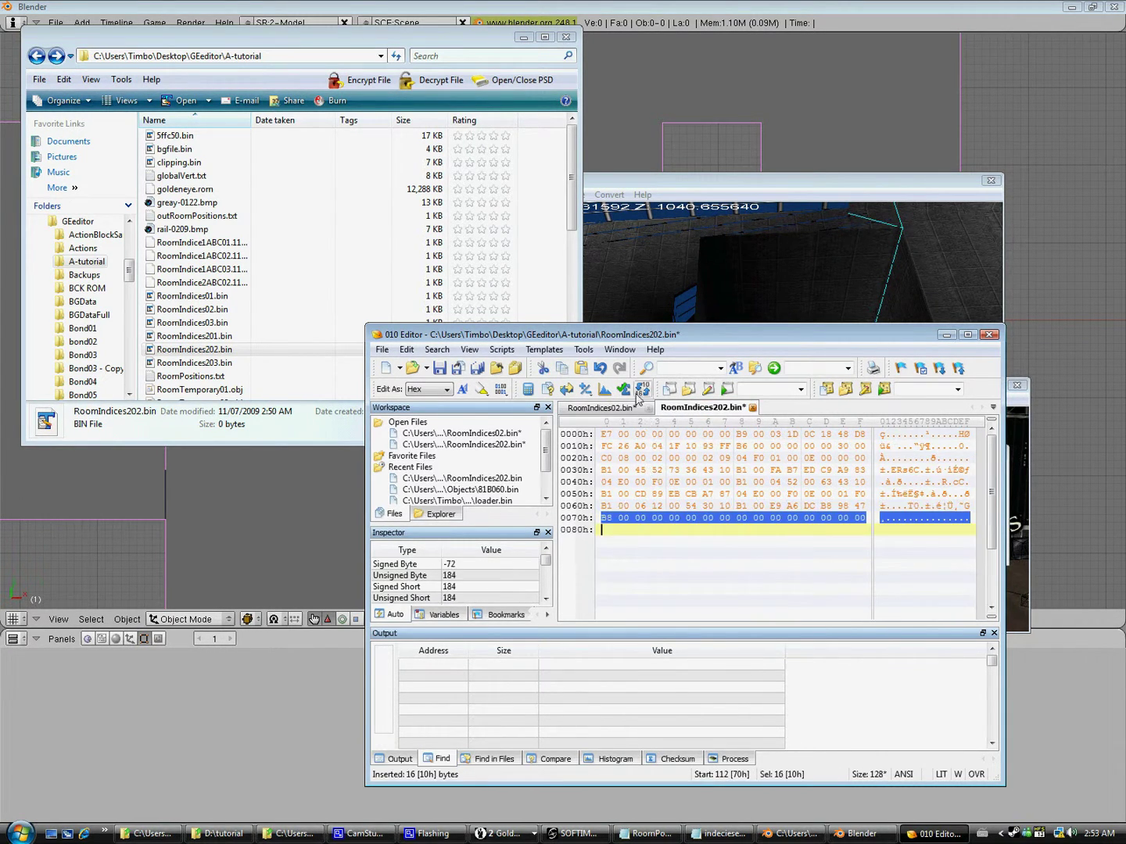
left_click(440, 368)
key("ctrl+Tab")
left_click(457, 368)
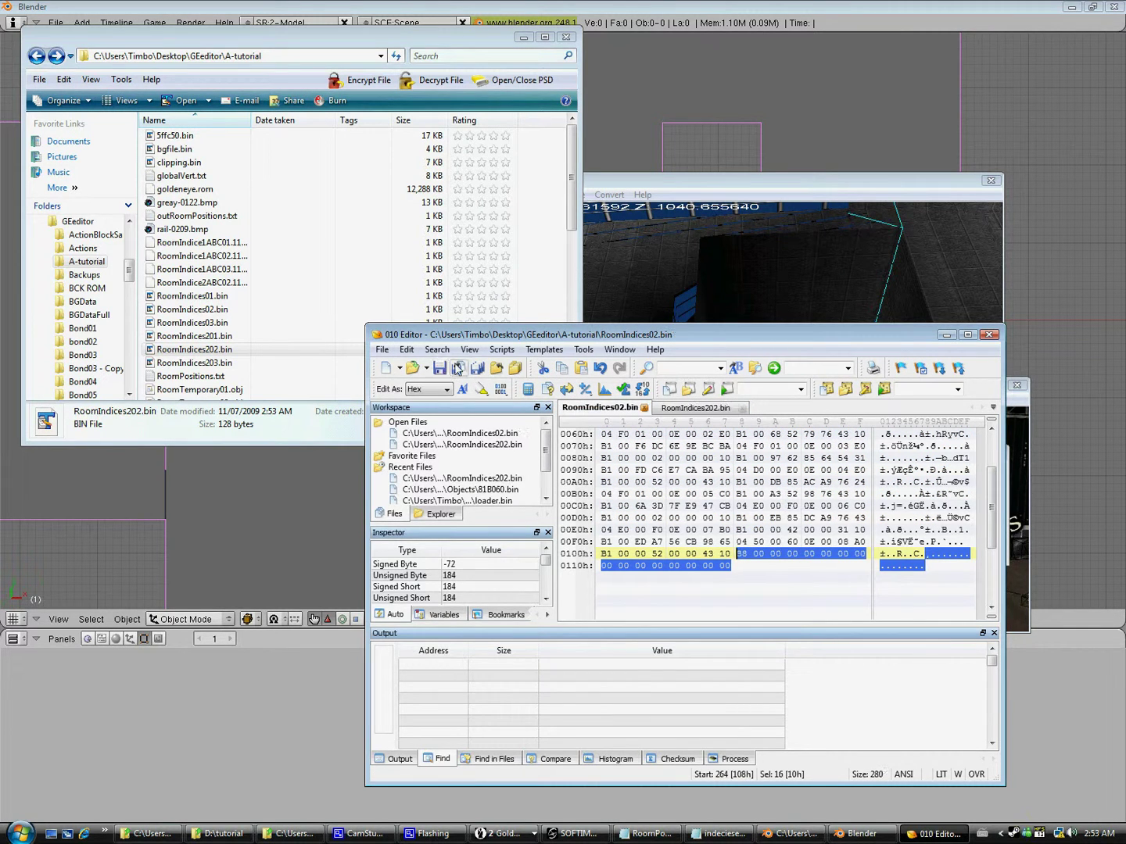
Step: Start a full background export, and in RoomPositions.txt replace Room 02's secondary null.bin with RoomIndices202.bin, saving the file
right_click(650, 279)
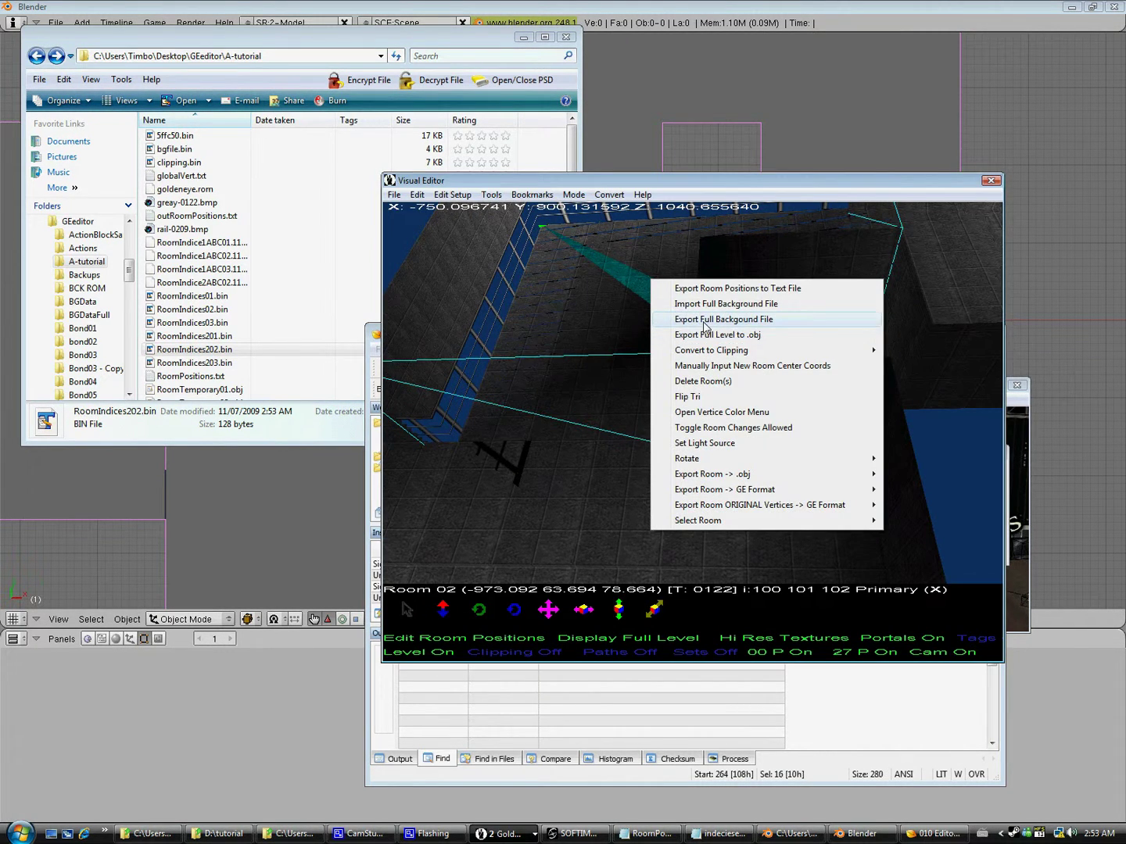
left_click(705, 321)
left_click(638, 357)
right_click(636, 356)
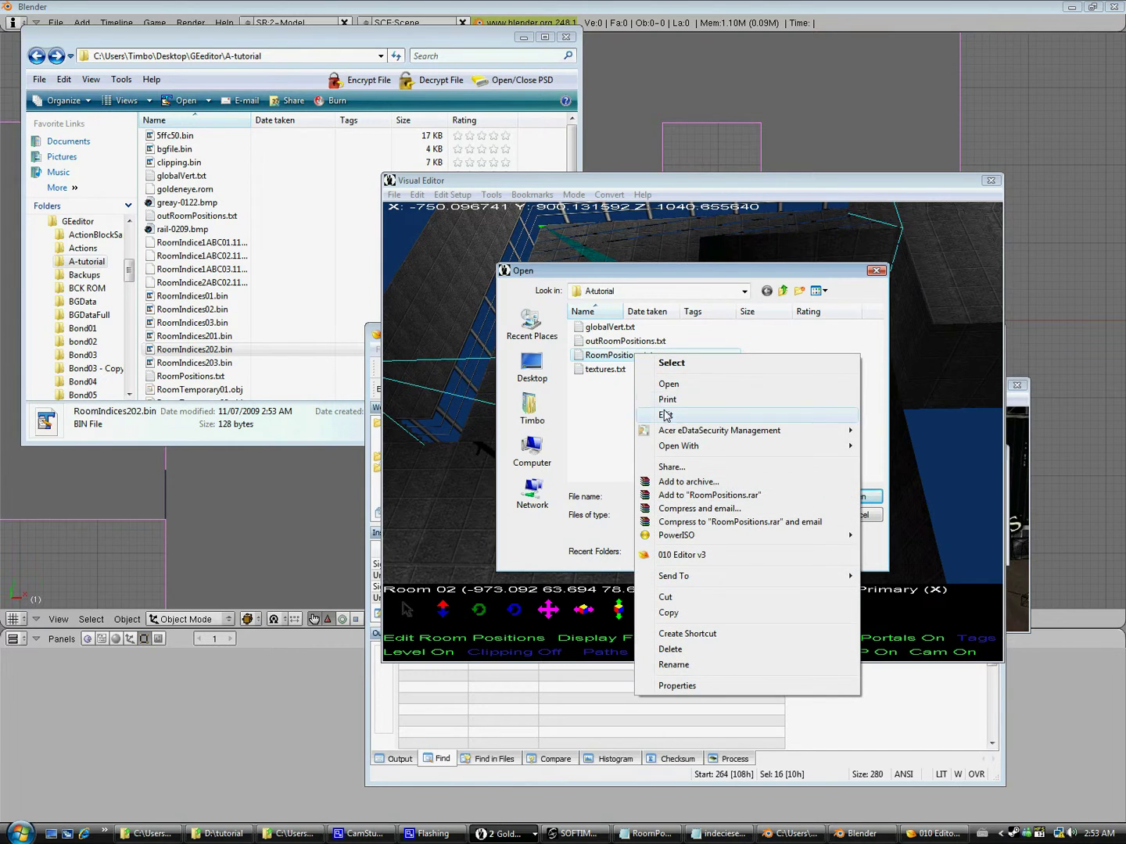
left_click(665, 416)
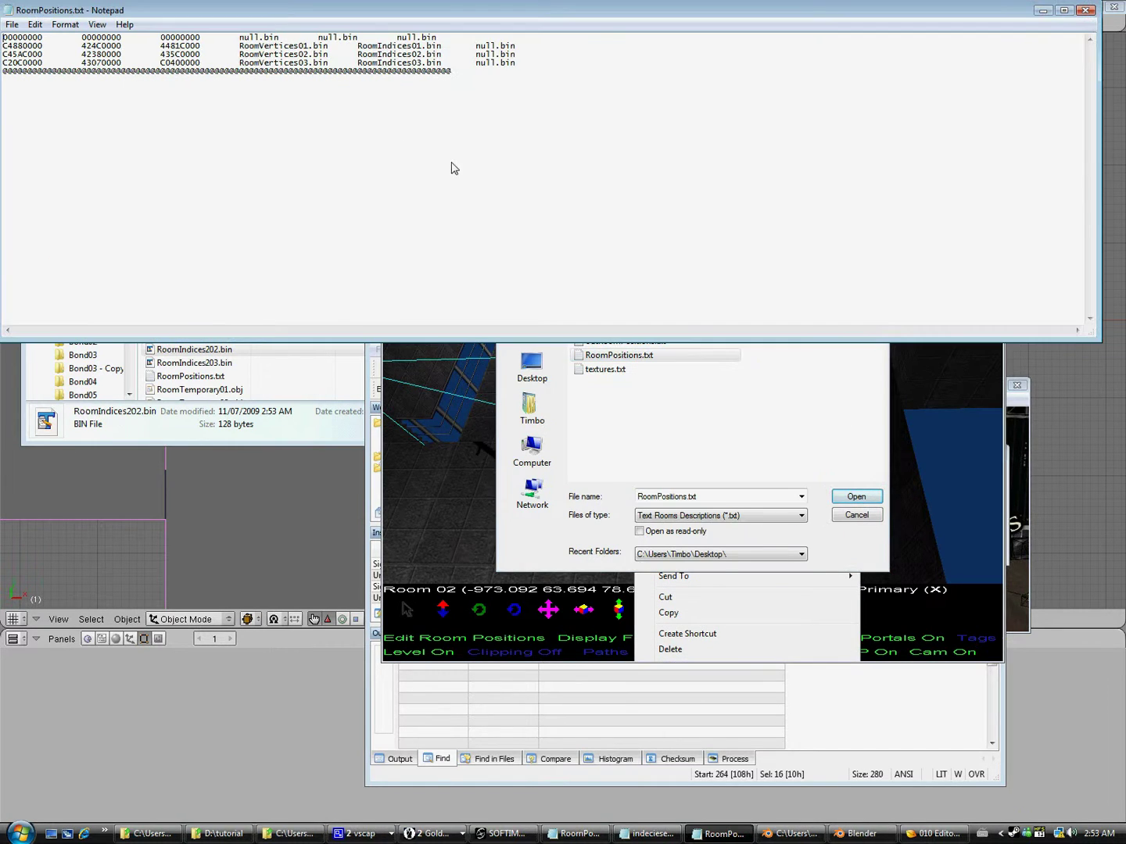
double_click(398, 55)
key("ctrl+c")
double_click(507, 55)
key("ctrl+v")
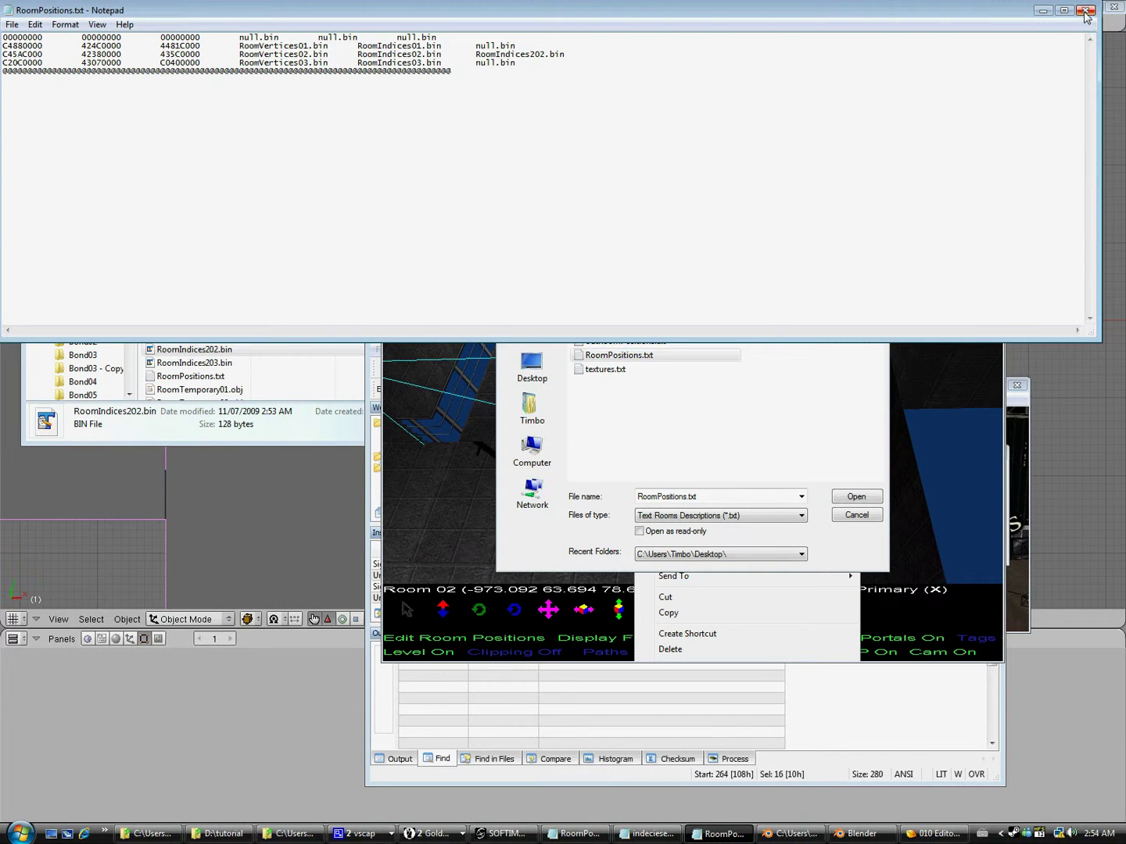
left_click(1086, 10)
left_click(503, 428)
Step: Export the full background from RoomPositions.txt, overwriting bgfile.bin, and check the railing shadows in the level view
left_click(840, 497)
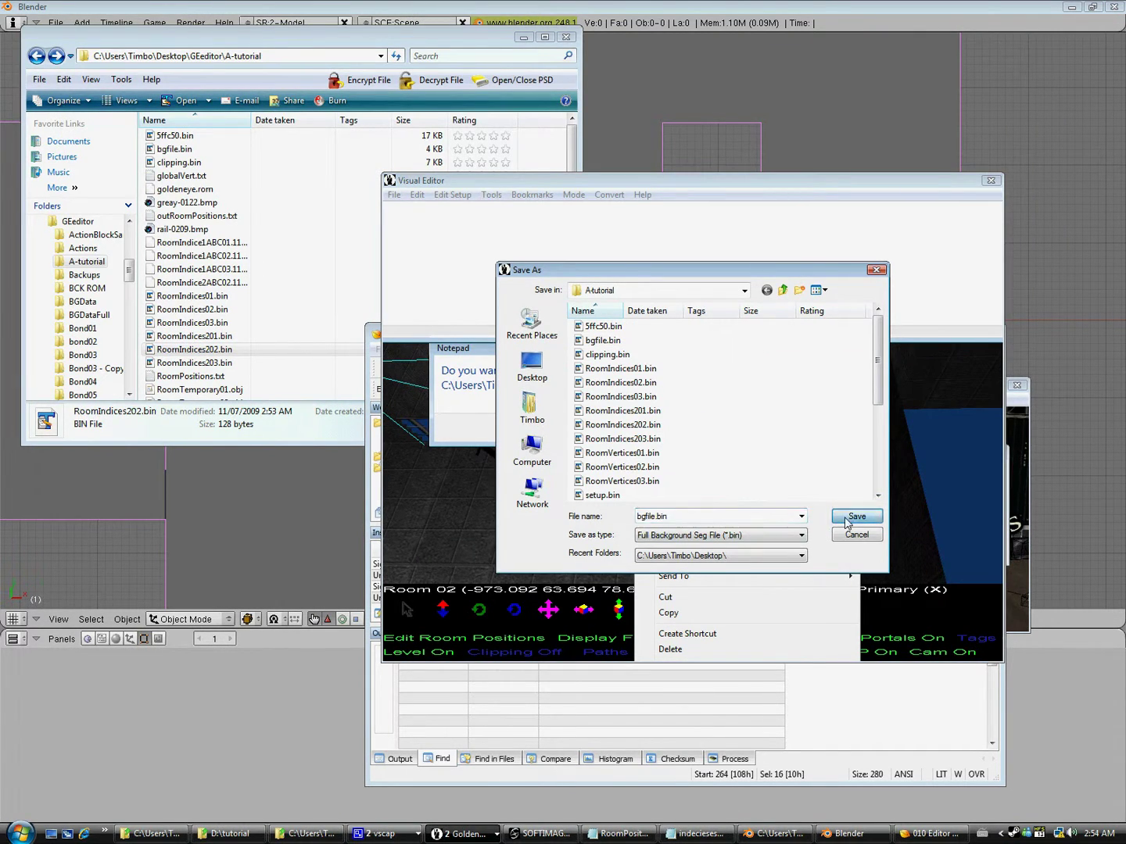
left_click(846, 518)
left_click(605, 428)
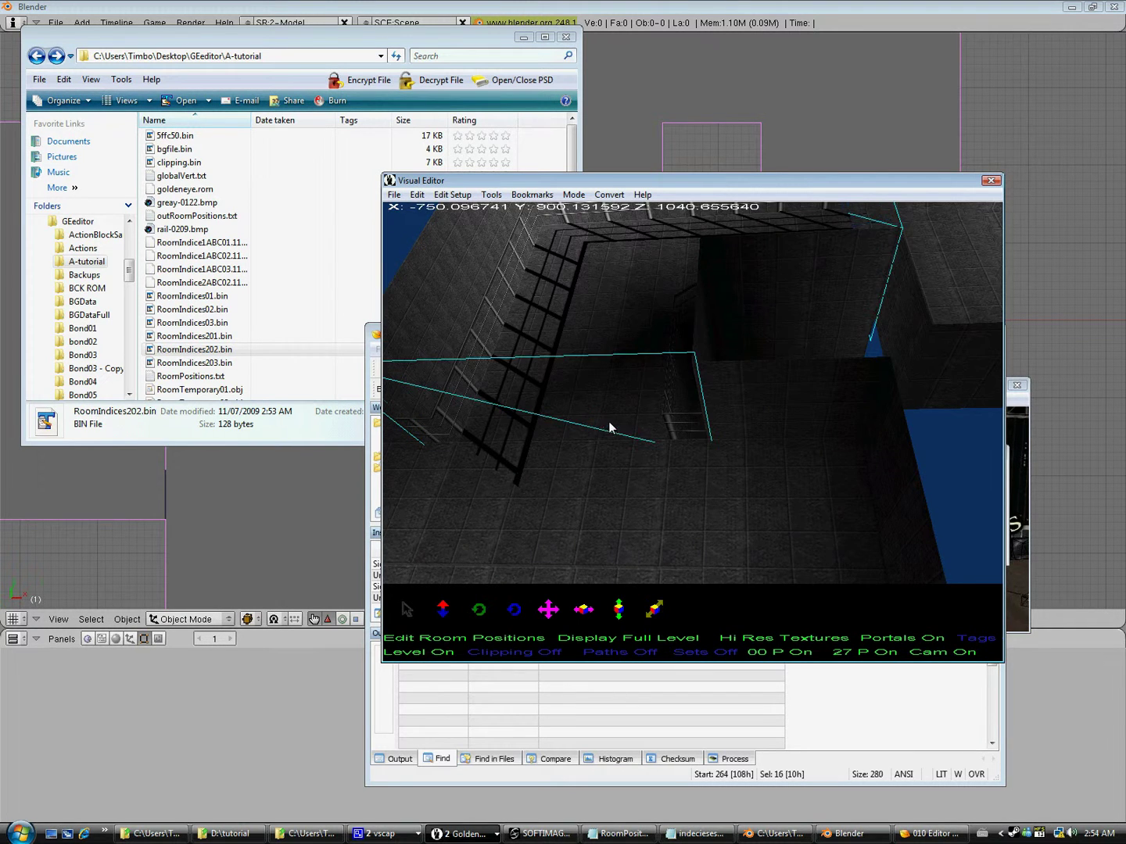
key("Down")
key("Left")
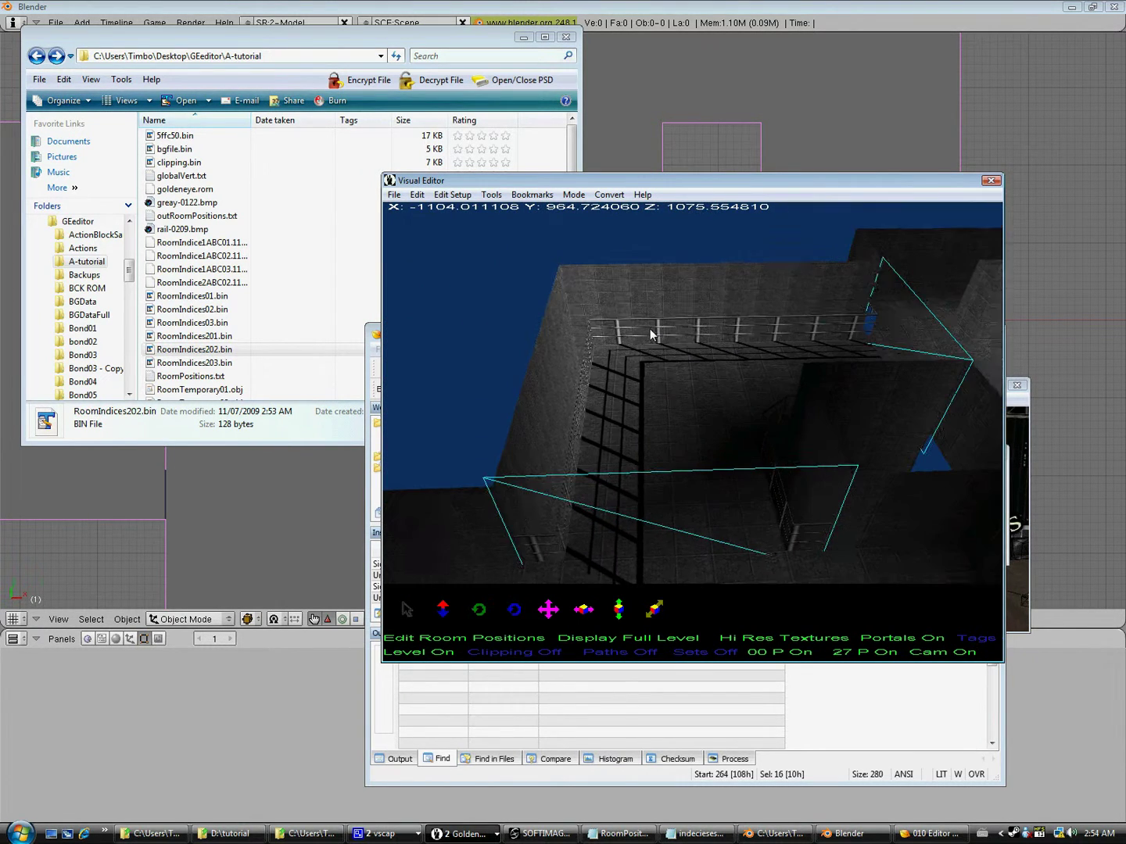
key("Right")
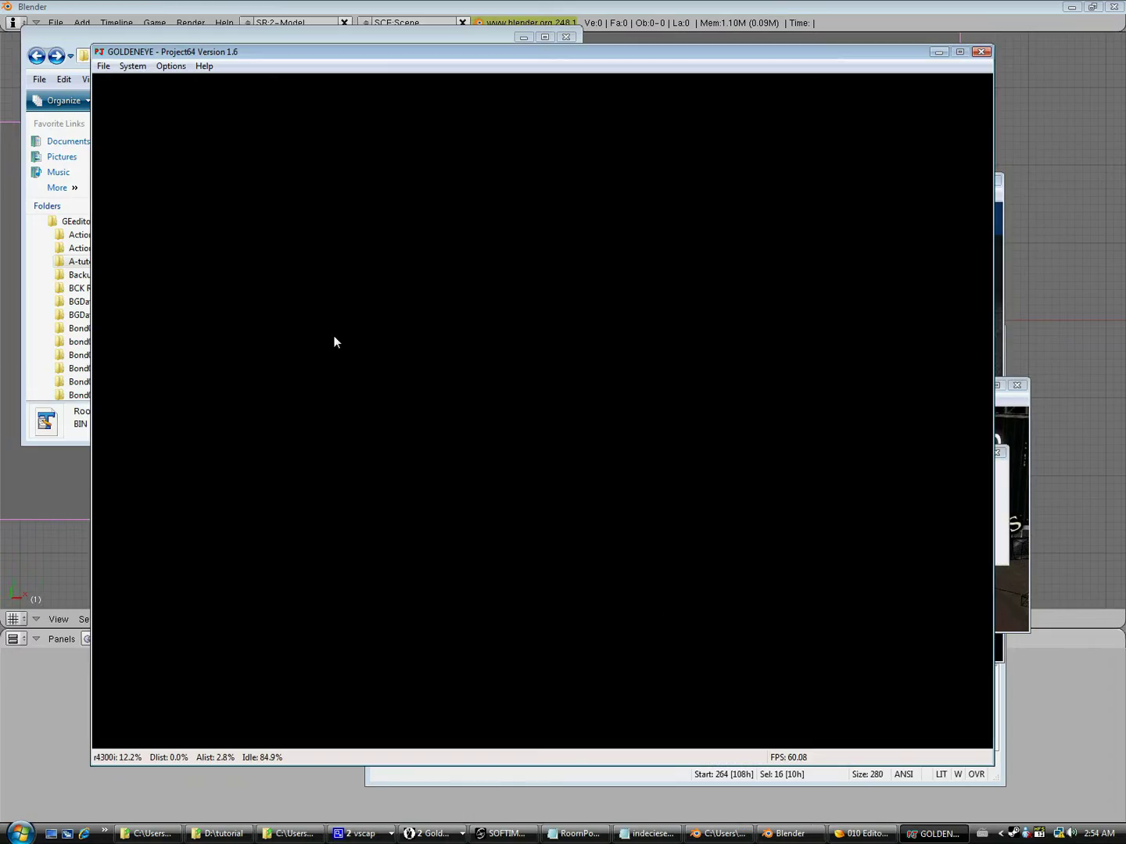
Step: Switch to Project64 and walk through the level, examining the railing shadows on the floor and near the portals
key("Right")
key("Right")
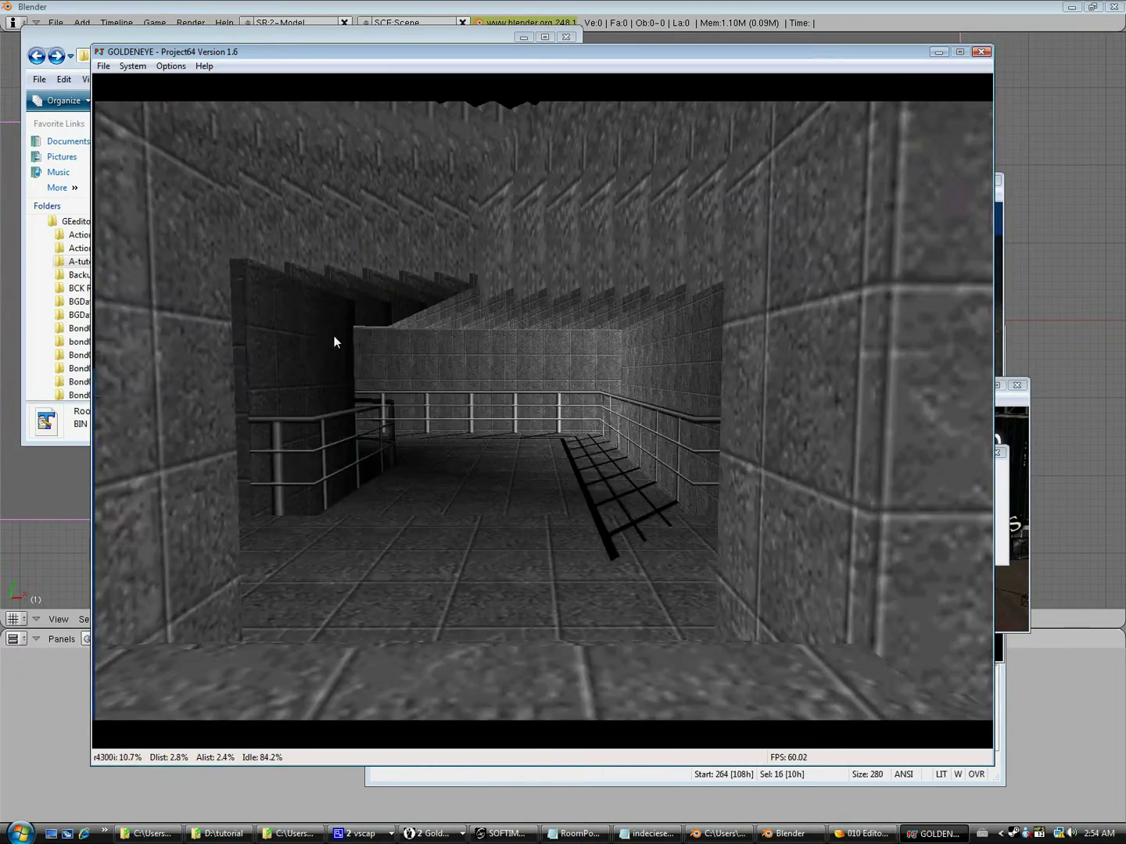
key("Left")
key("Up")
key("Right")
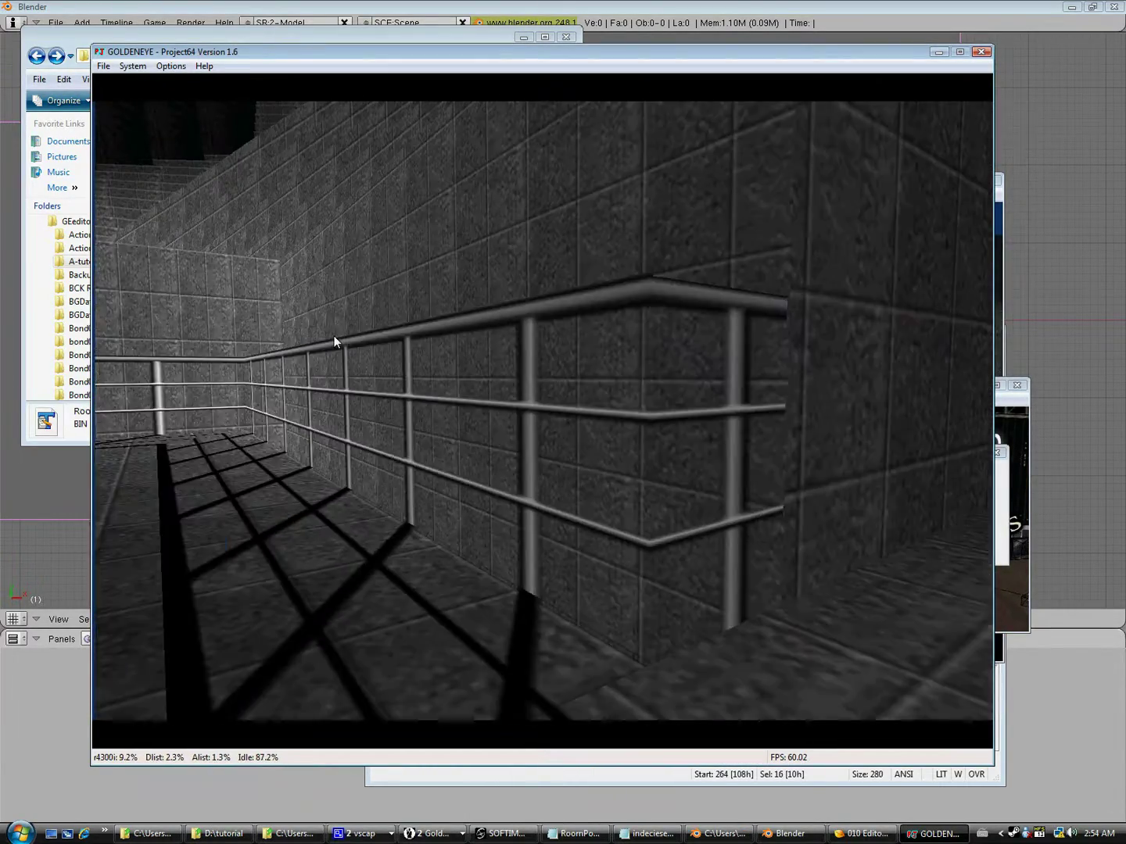
key("Left")
key("Up")
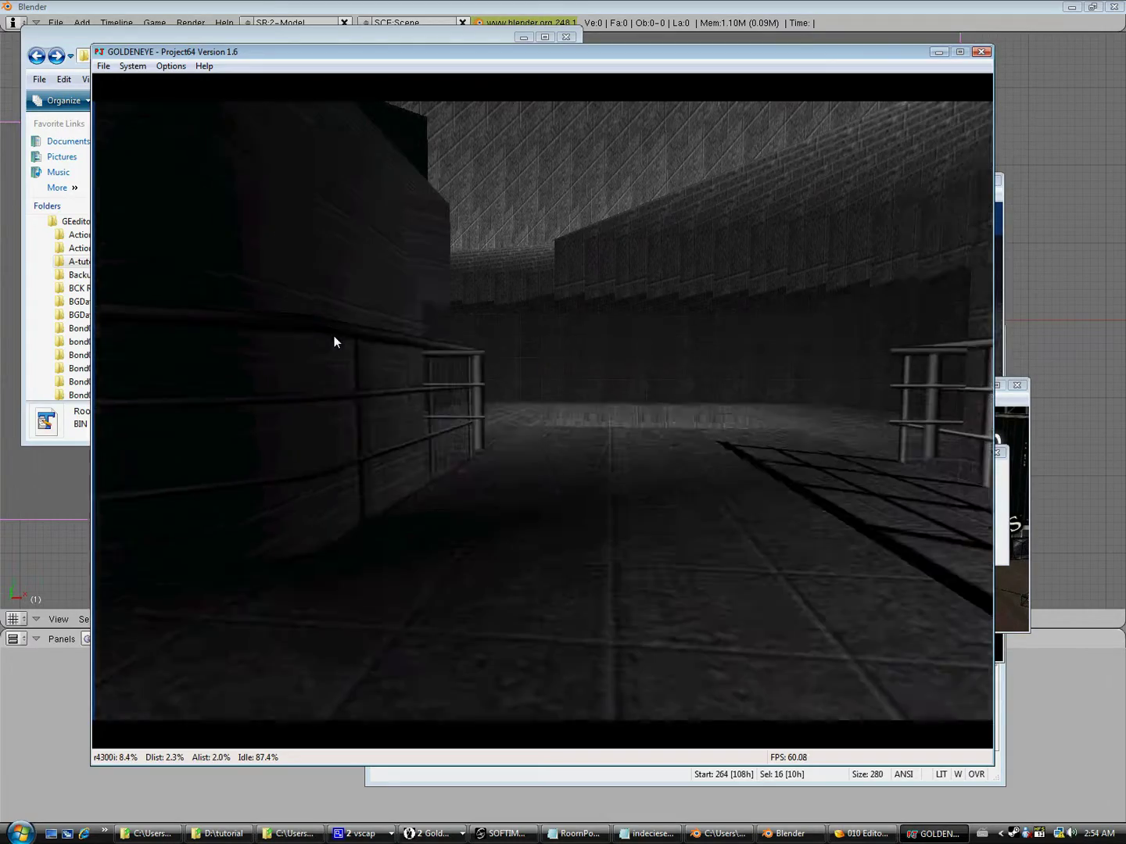
key("Right")
key("Left")
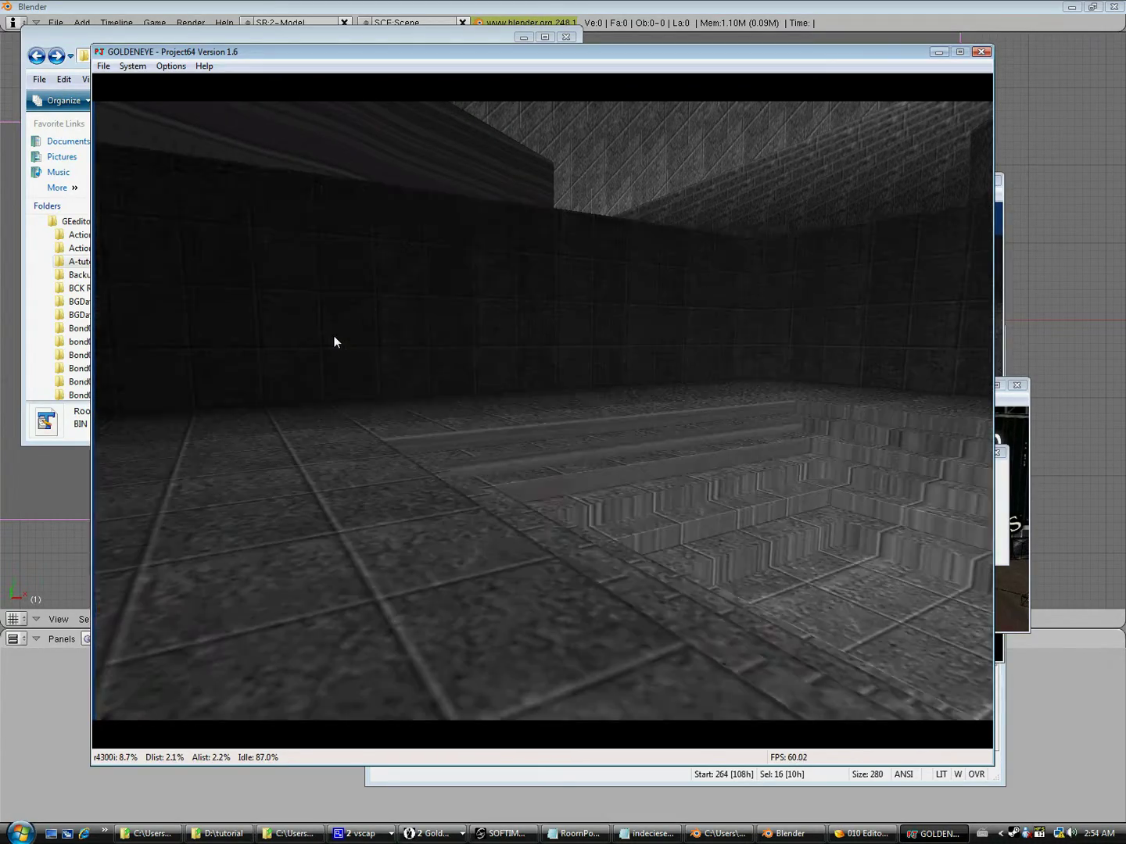
key("Right")
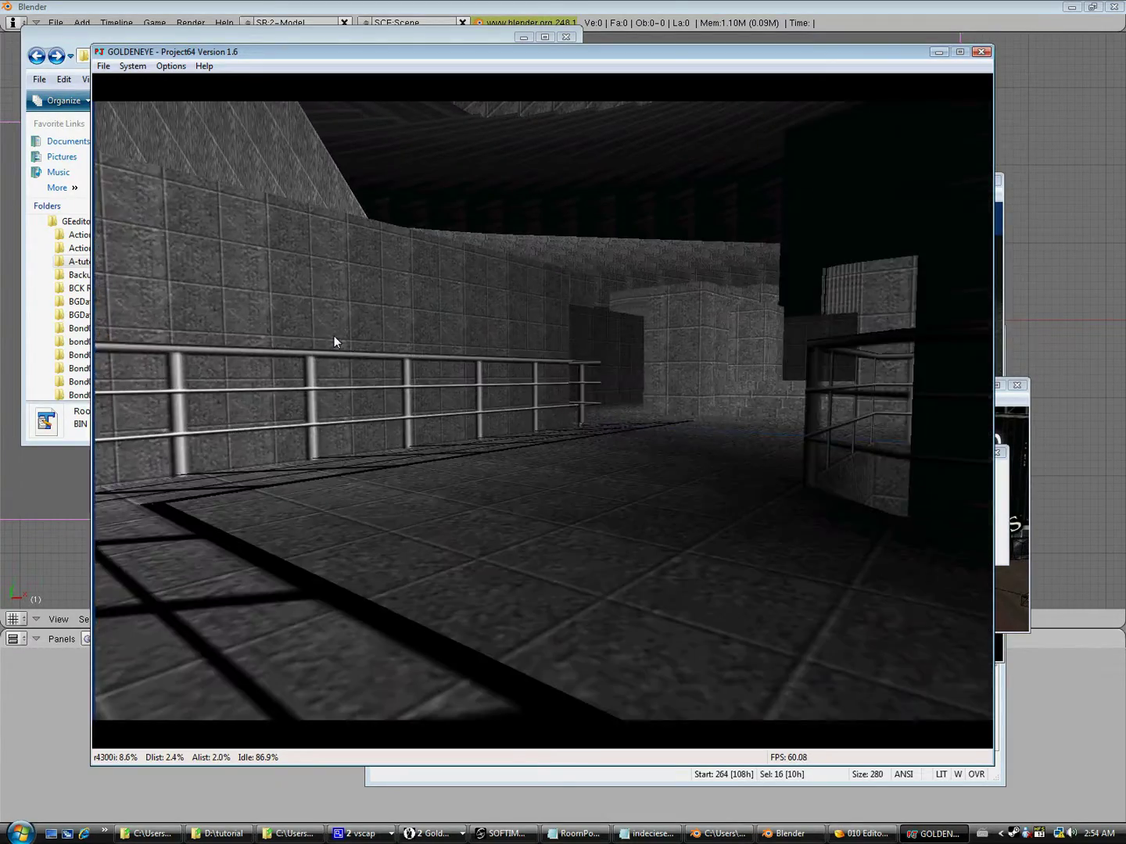
key("Up")
key("Right")
key("Up")
key("Left")
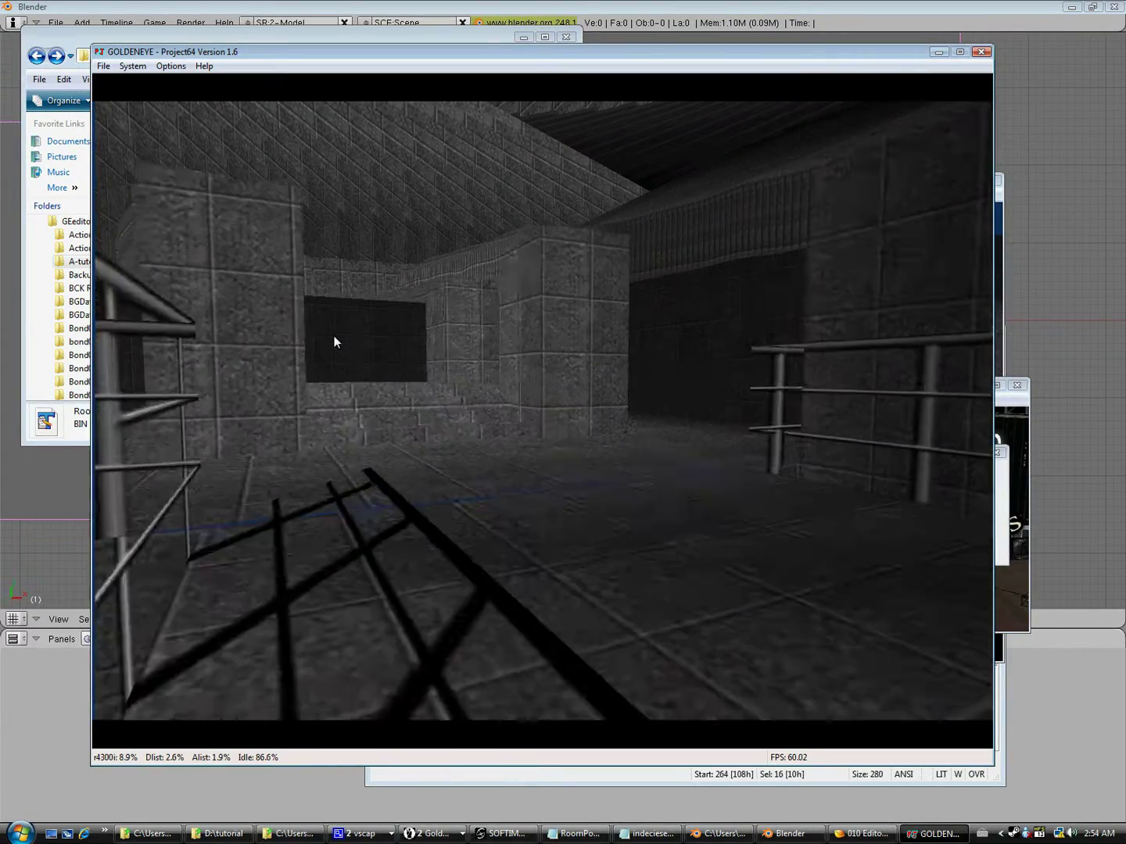